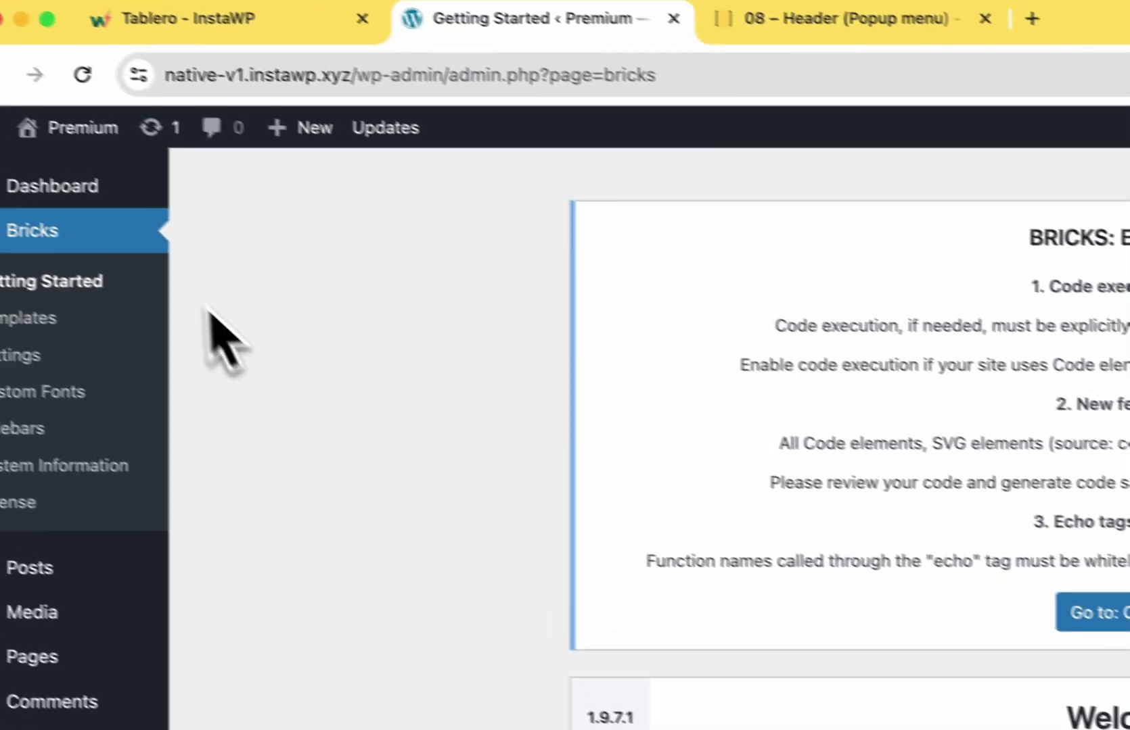
Open the Custom code section of the Bricks settings and save it with code execution enabled for the Administrator role.
{"action": "left_click", "coordinate": [9, 353]}
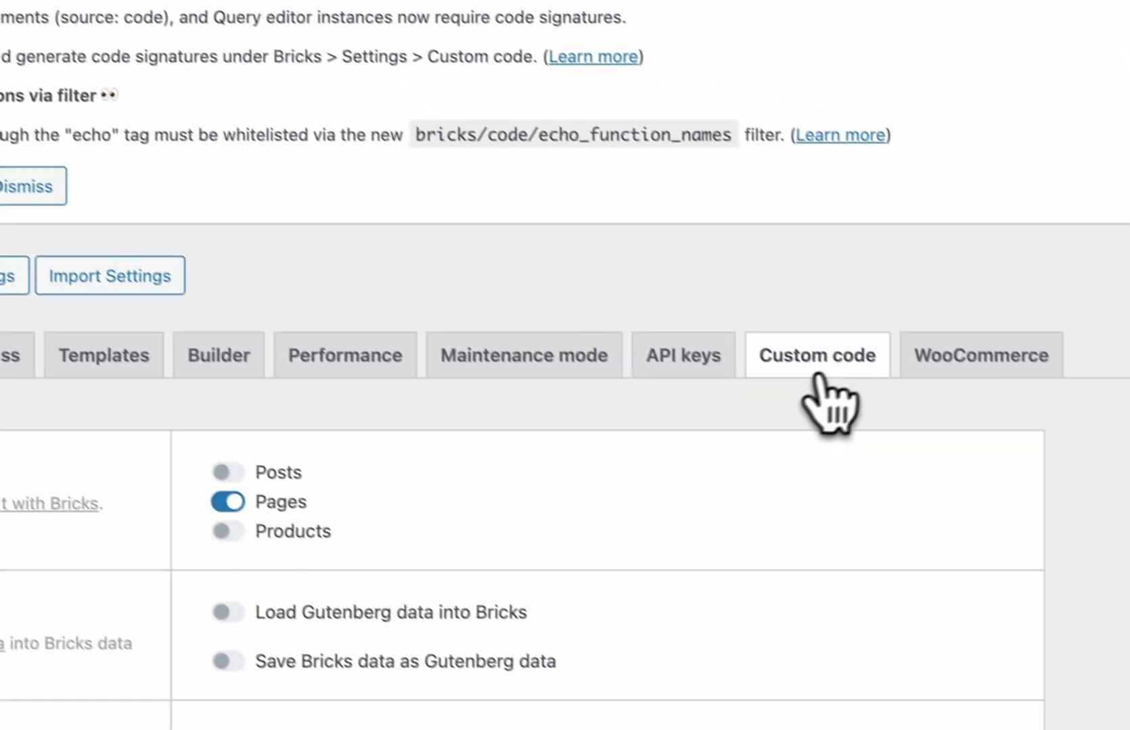
{"action": "left_click", "coordinate": [805, 365]}
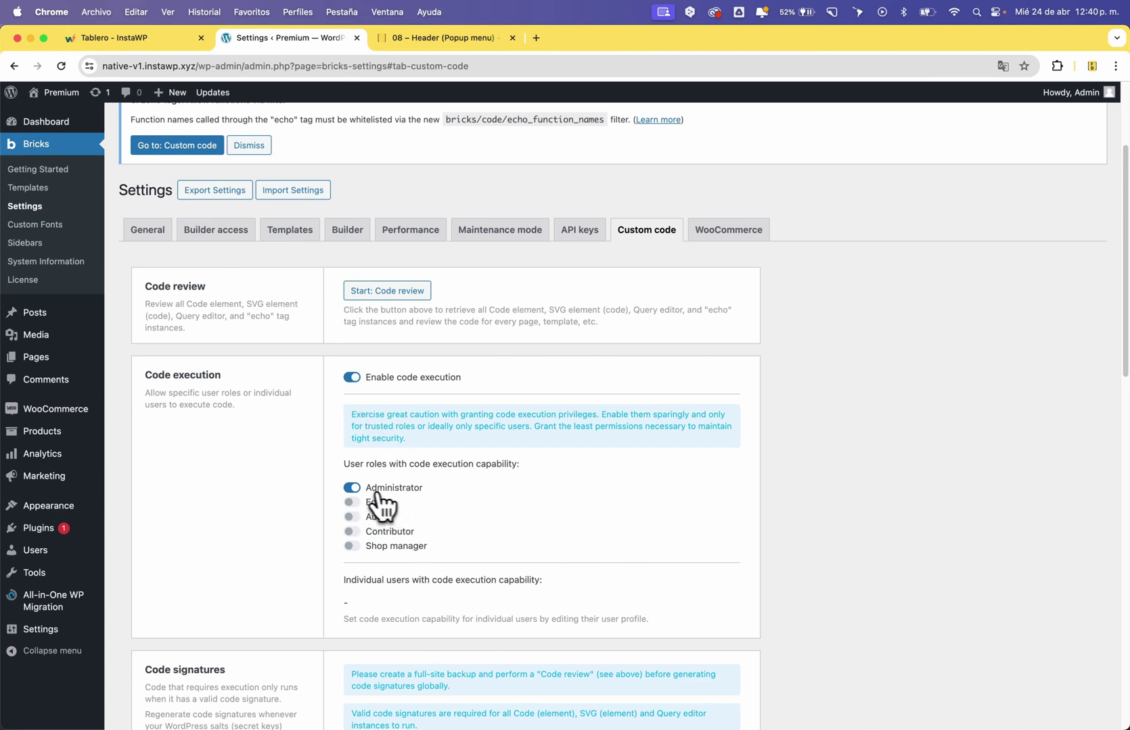
{"action": "scroll", "coordinate": [315, 530], "scroll_direction": "down", "scroll_amount": 12}
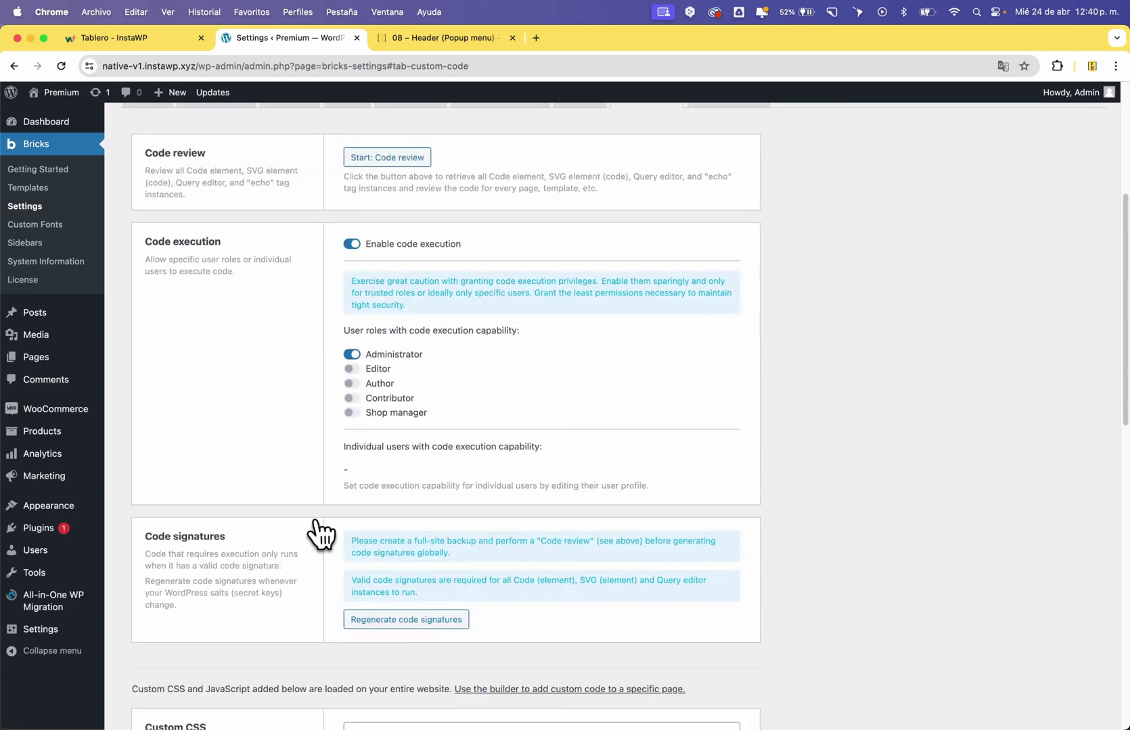
{"action": "scroll", "coordinate": [315, 535], "scroll_direction": "down", "scroll_amount": 5}
{"action": "left_click", "coordinate": [164, 638]}
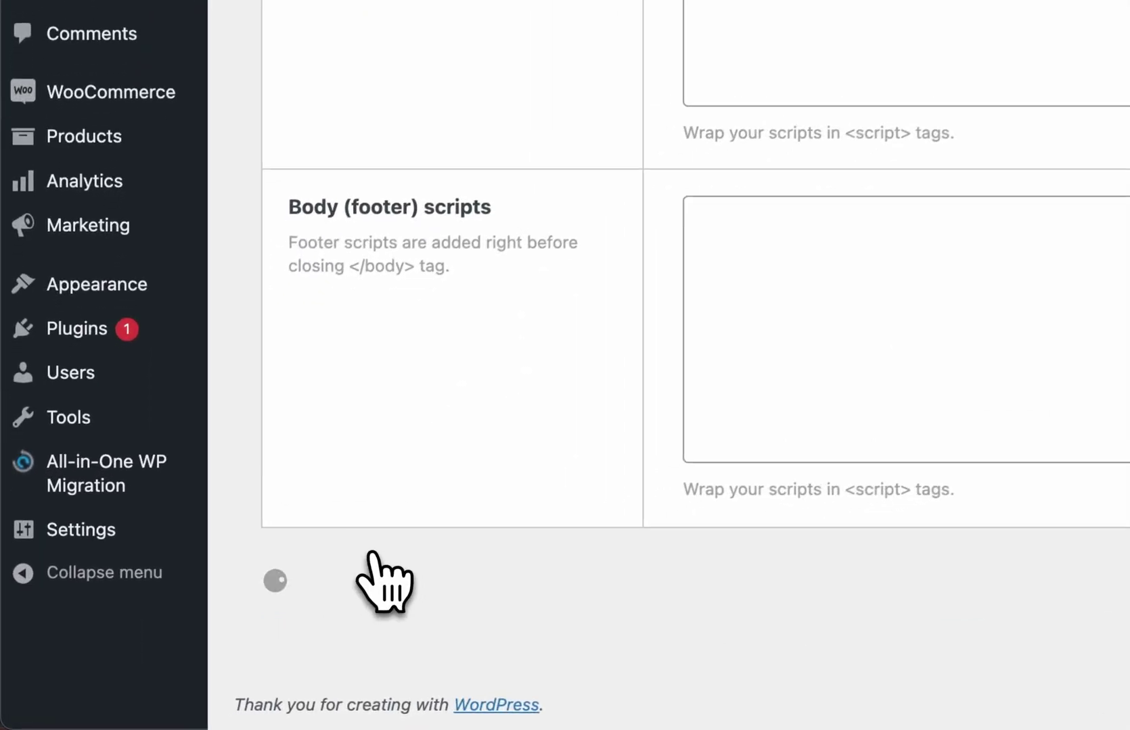
Start a code review of all code instances on the site.
{"action": "scroll", "coordinate": [578, 575], "scroll_direction": "up", "scroll_amount": 15}
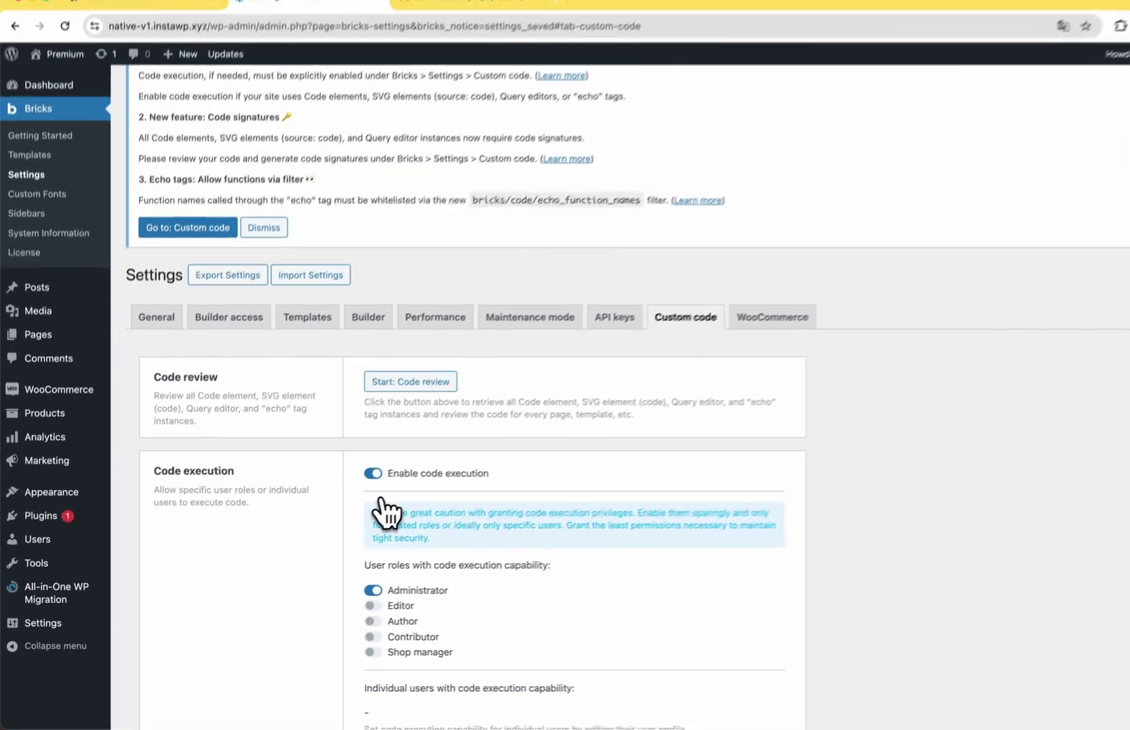
{"action": "scroll", "coordinate": [368, 522], "scroll_direction": "down", "scroll_amount": 4}
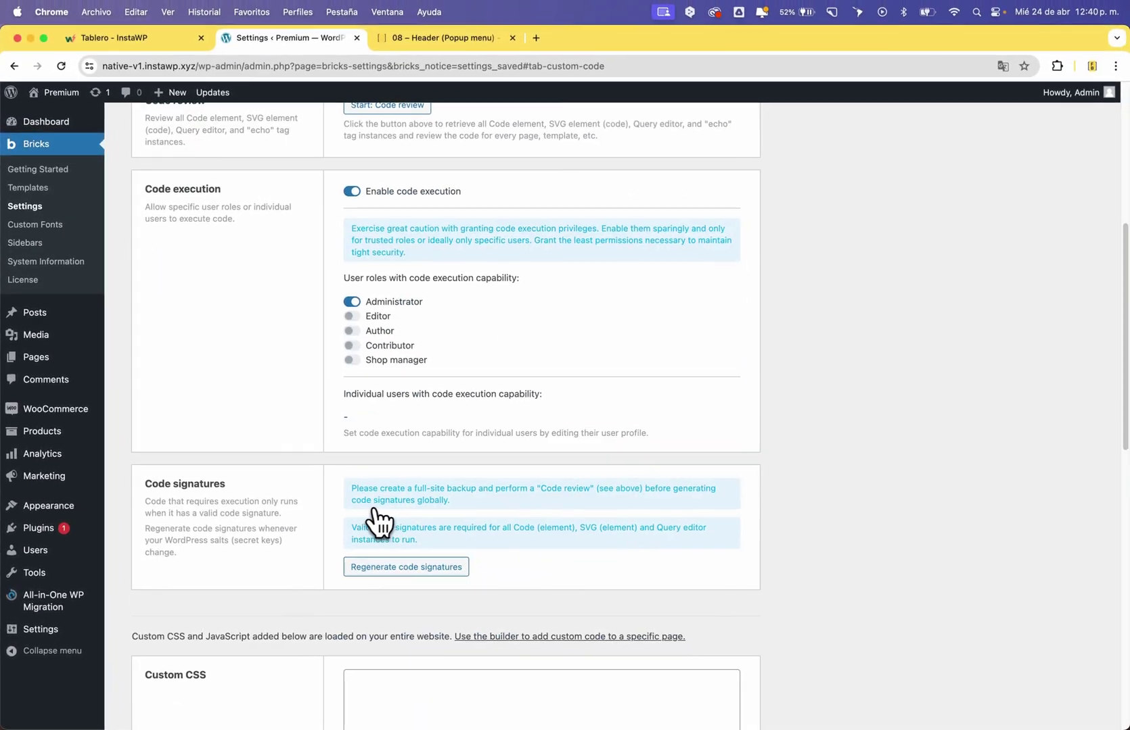
{"action": "scroll", "coordinate": [379, 521], "scroll_direction": "up", "scroll_amount": 2}
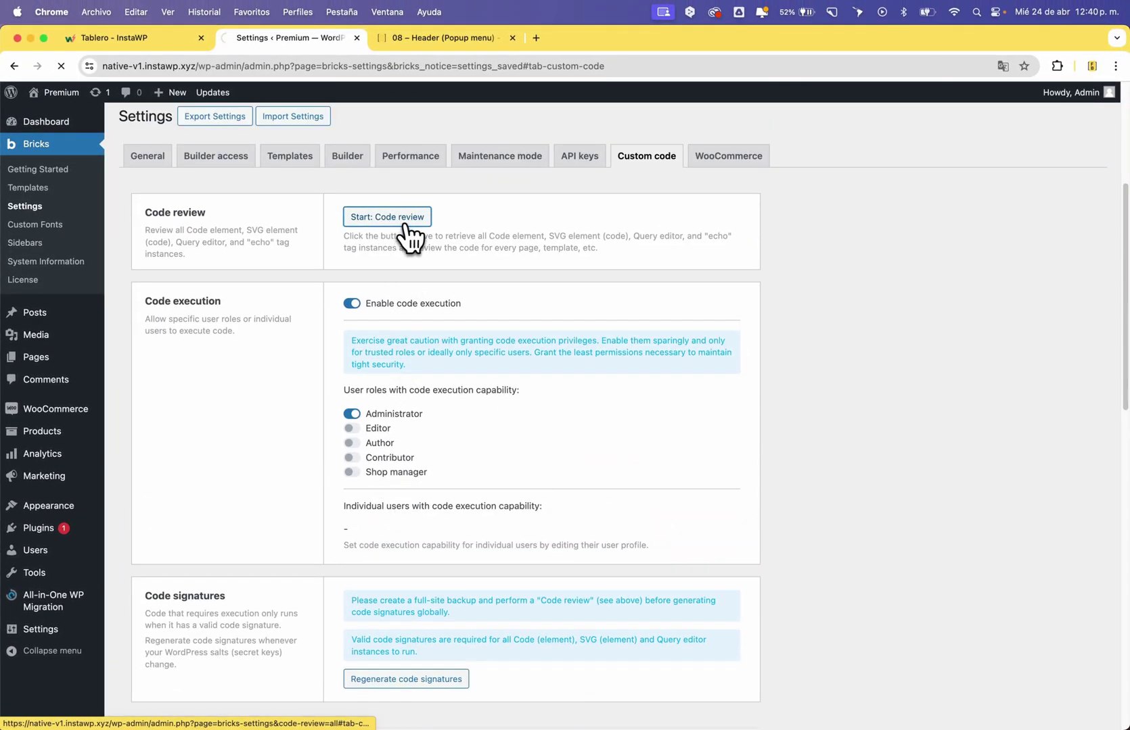
{"action": "left_click", "coordinate": [406, 224]}
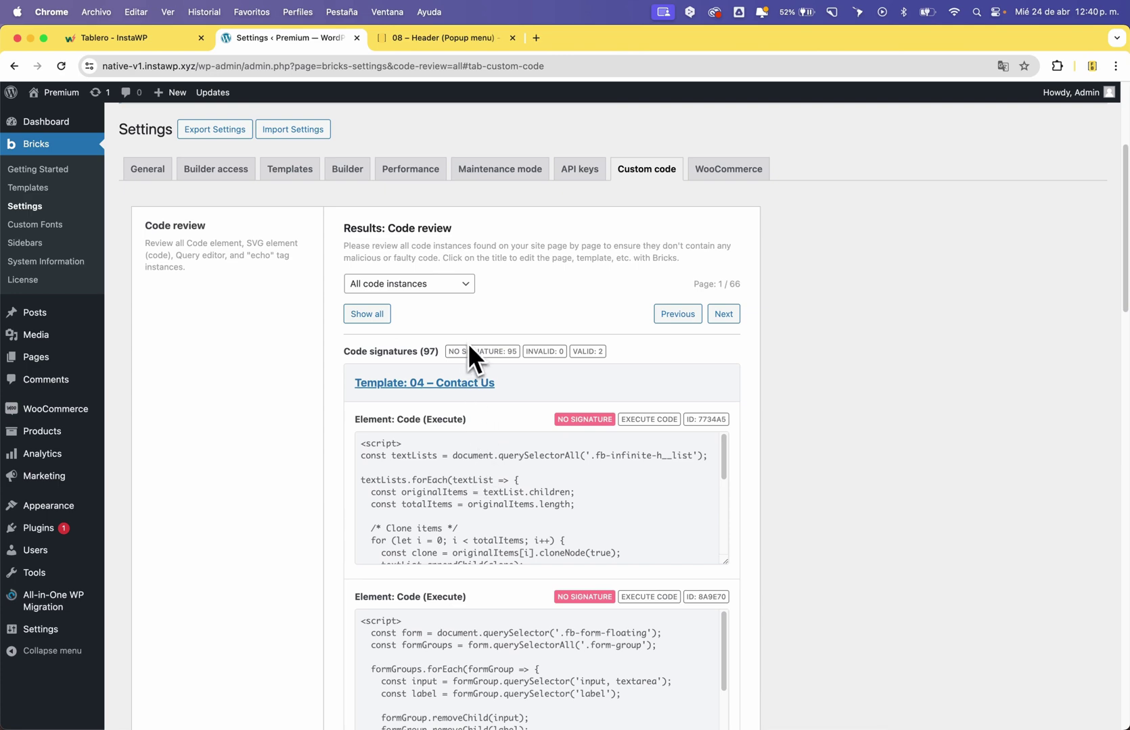
Examine the code review results for signature status, the Contact Us template's code elements and the count_term_use echo function name.
{"action": "scroll", "coordinate": [518, 448], "scroll_direction": "down", "scroll_amount": 4}
{"action": "scroll", "coordinate": [538, 461], "scroll_direction": "down", "scroll_amount": 8}
{"action": "scroll", "coordinate": [535, 466], "scroll_direction": "down", "scroll_amount": 3}
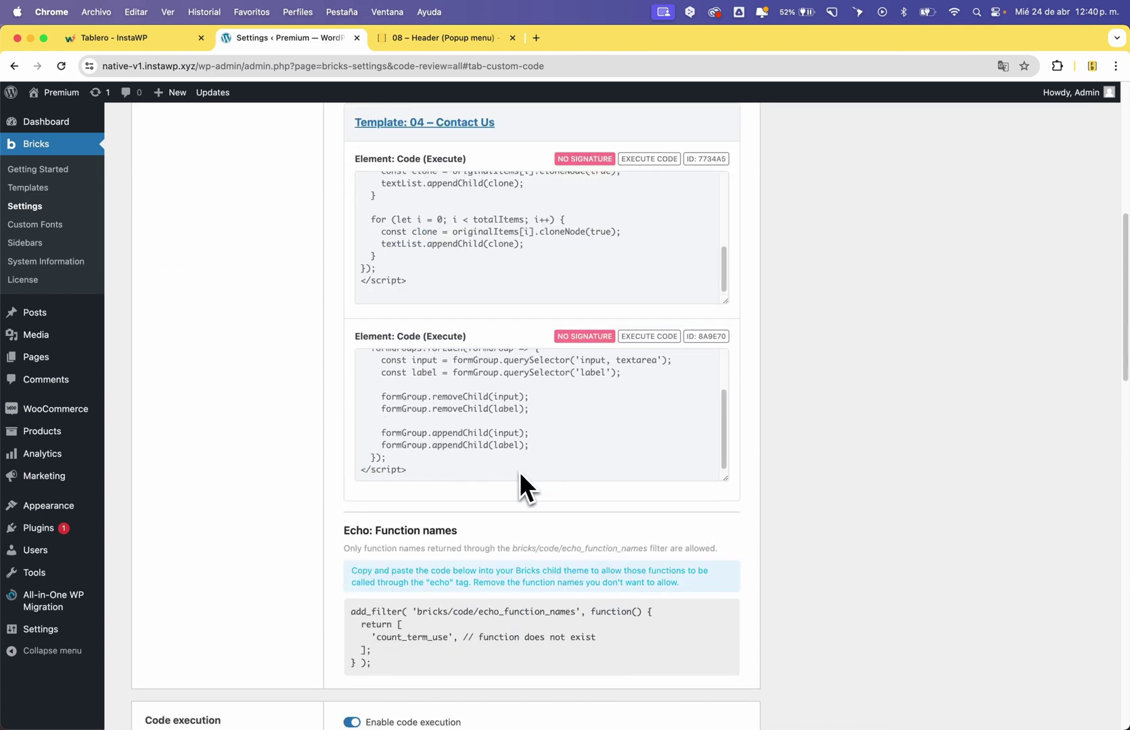
{"action": "scroll", "coordinate": [519, 473], "scroll_direction": "down", "scroll_amount": 1}
{"action": "scroll", "coordinate": [501, 521], "scroll_direction": "down", "scroll_amount": 3}
{"action": "scroll", "coordinate": [498, 531], "scroll_direction": "up", "scroll_amount": 8}
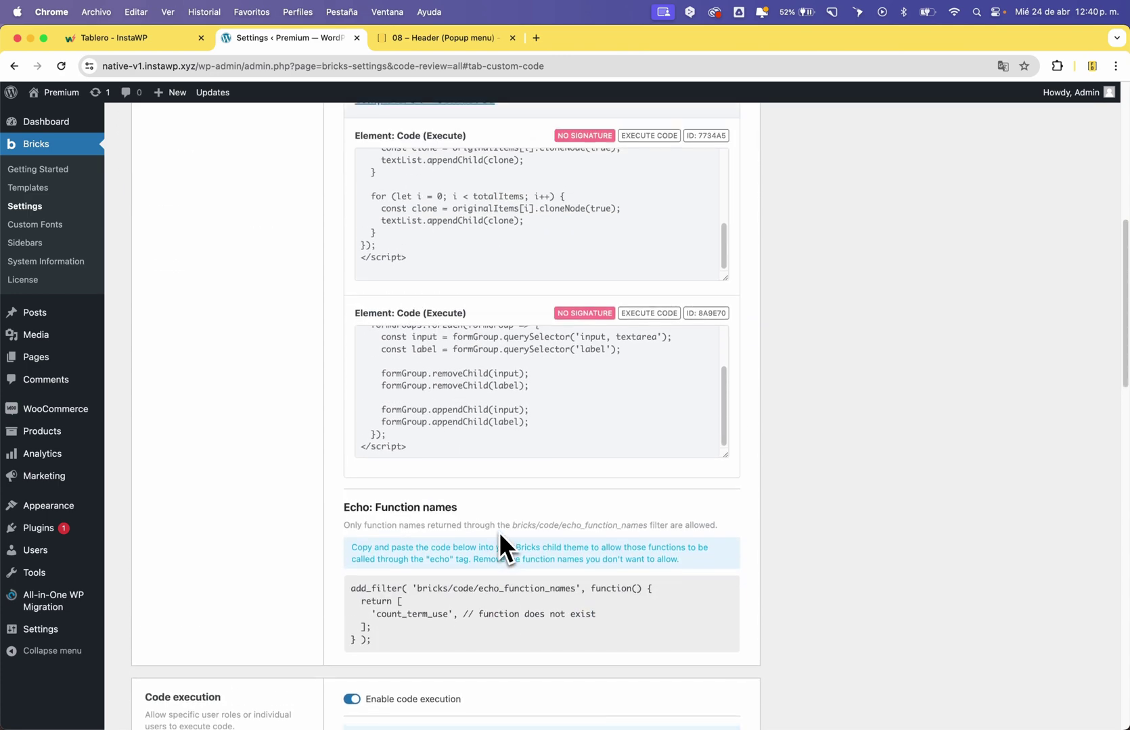
{"action": "scroll", "coordinate": [501, 547], "scroll_direction": "up", "scroll_amount": 5}
{"action": "scroll", "coordinate": [517, 534], "scroll_direction": "down", "scroll_amount": 7}
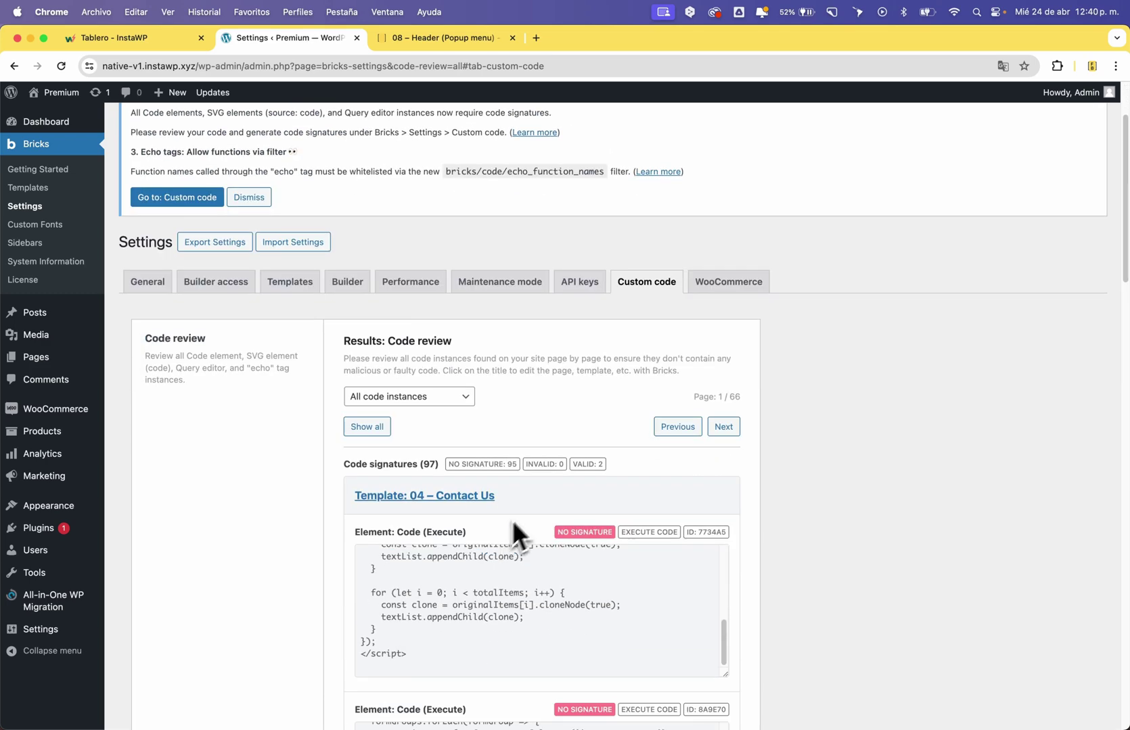
{"action": "scroll", "coordinate": [514, 365], "scroll_direction": "up", "scroll_amount": 2}
{"action": "scroll", "coordinate": [474, 210], "scroll_direction": "up", "scroll_amount": 1}
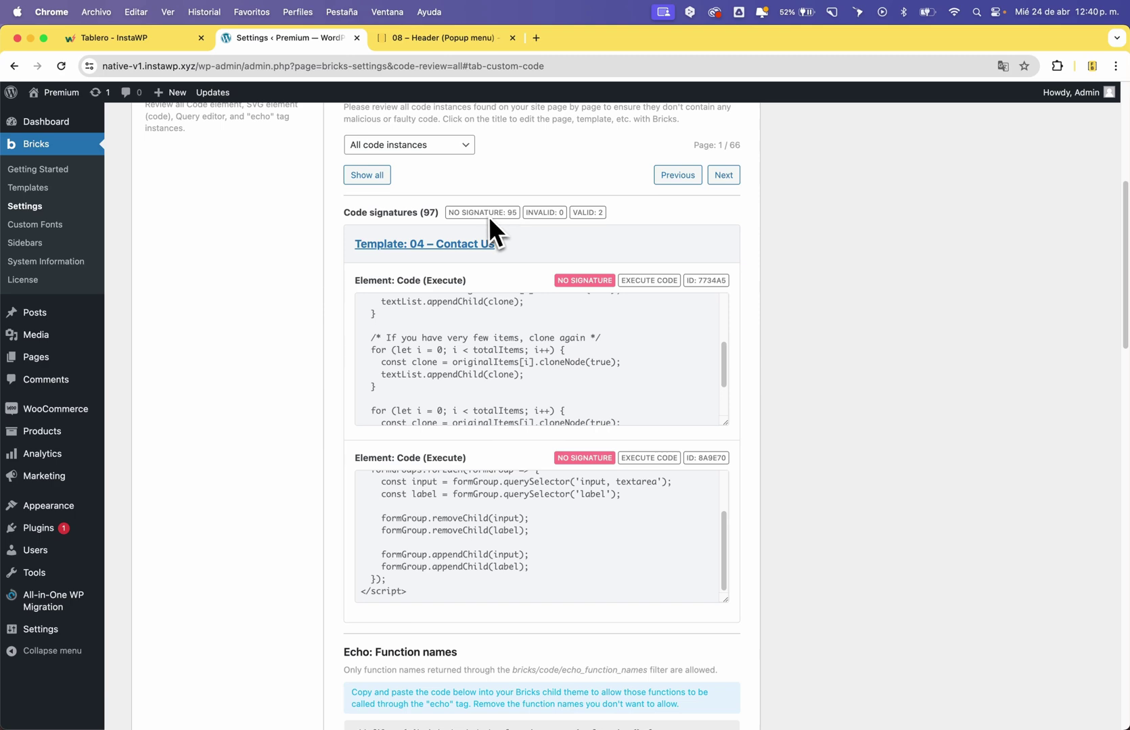
{"action": "scroll", "coordinate": [294, 464], "scroll_direction": "down", "scroll_amount": 10}
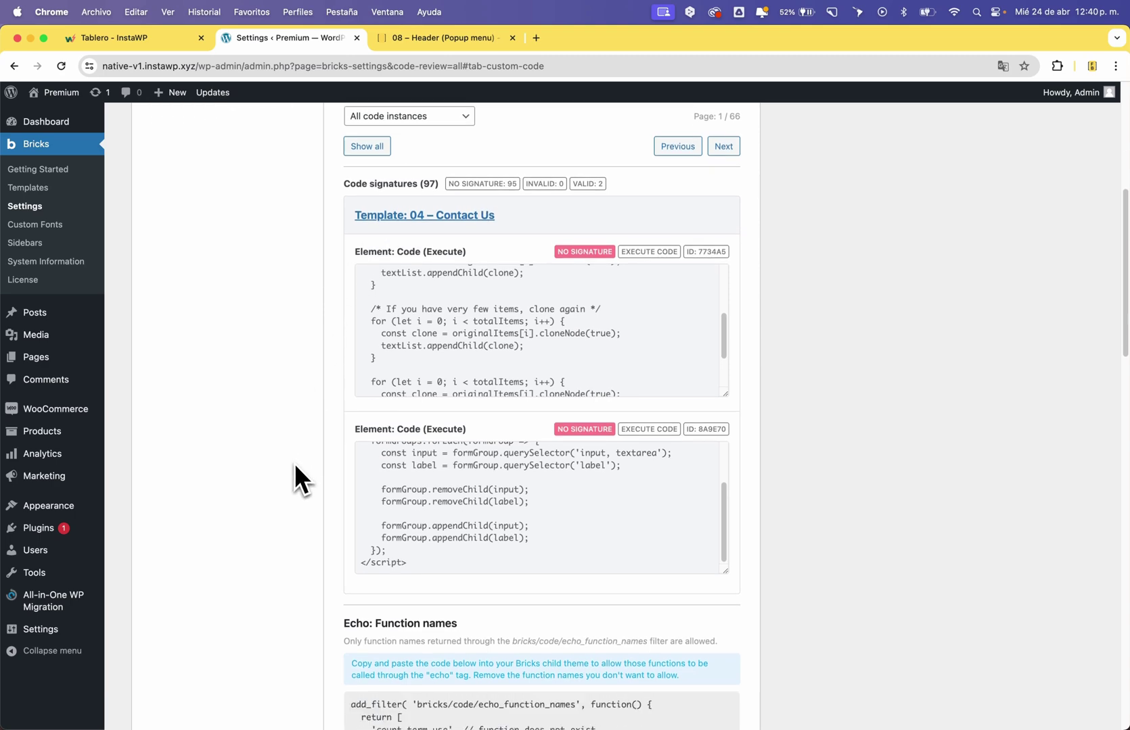
{"action": "scroll", "coordinate": [380, 319], "scroll_direction": "up", "scroll_amount": 1}
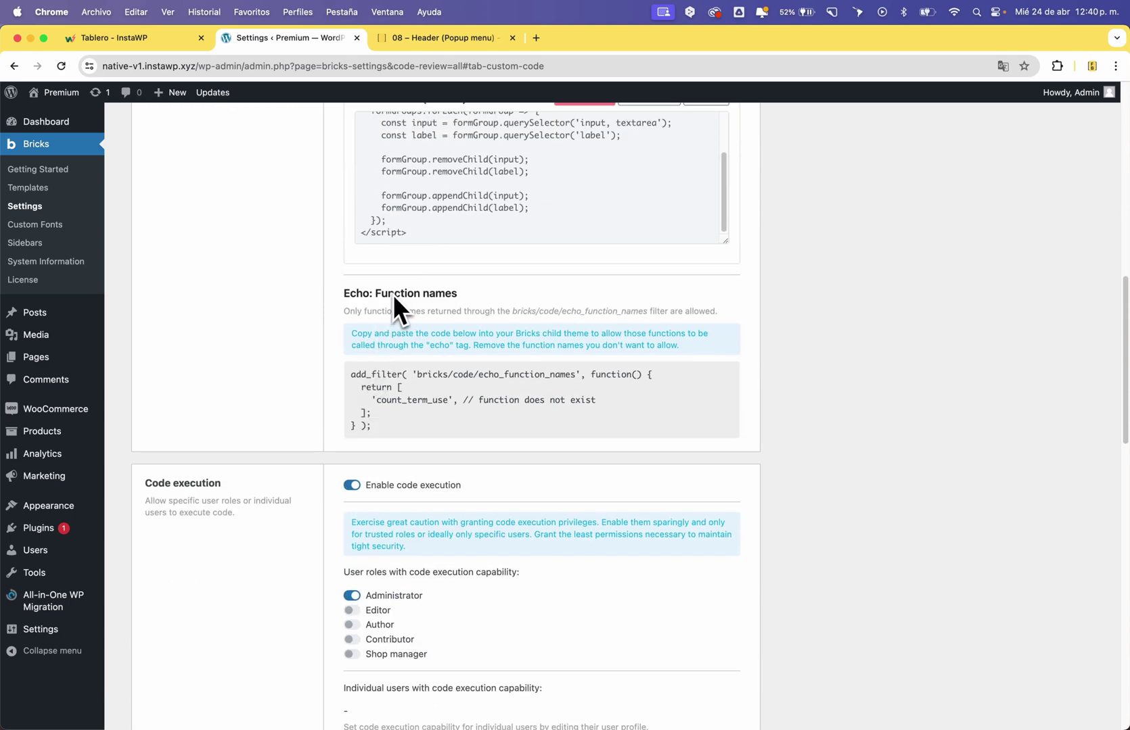
{"action": "double_click", "coordinate": [428, 399]}
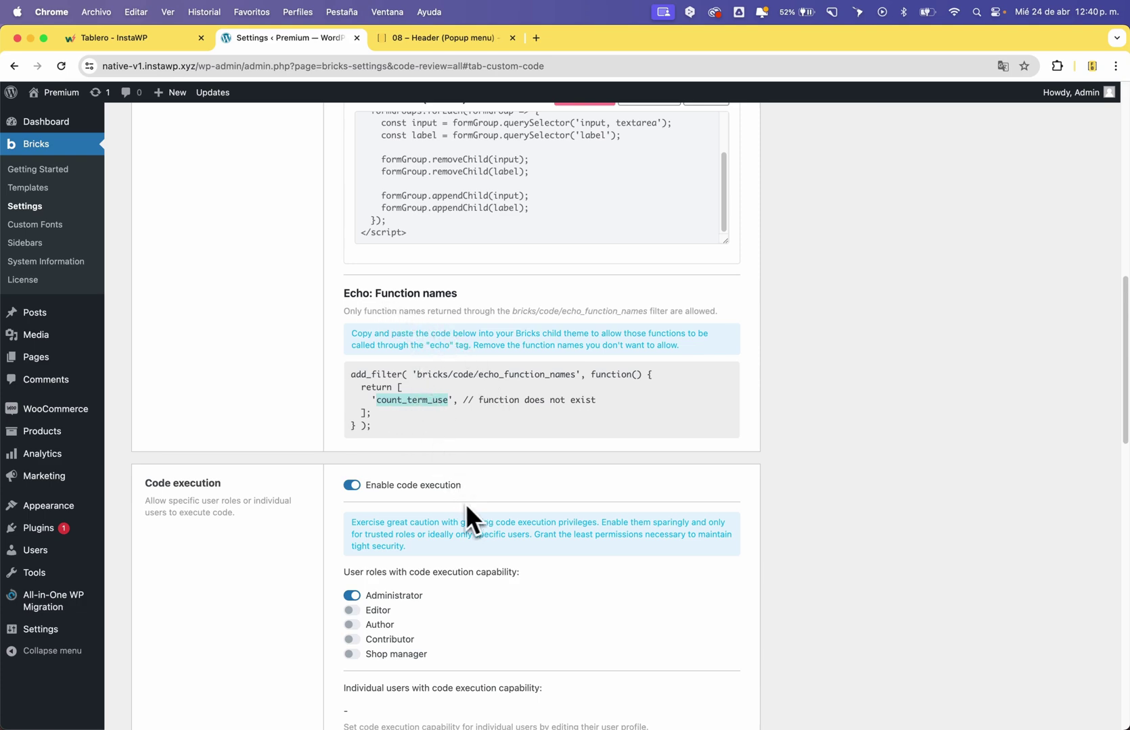
{"action": "scroll", "coordinate": [434, 501], "scroll_direction": "up", "scroll_amount": 8}
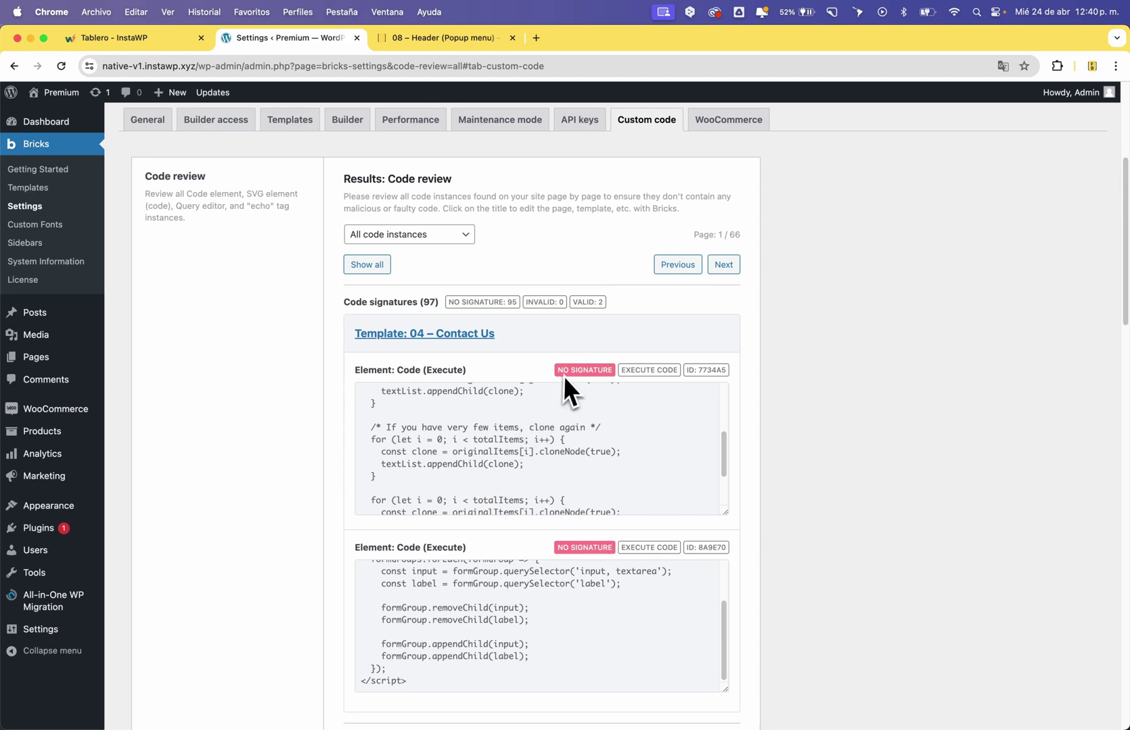
Regenerate the code signatures for all executable code on the site and accept the confirmation prompts.
{"action": "scroll", "coordinate": [323, 481], "scroll_direction": "down", "scroll_amount": 6}
{"action": "scroll", "coordinate": [326, 477], "scroll_direction": "down", "scroll_amount": 5}
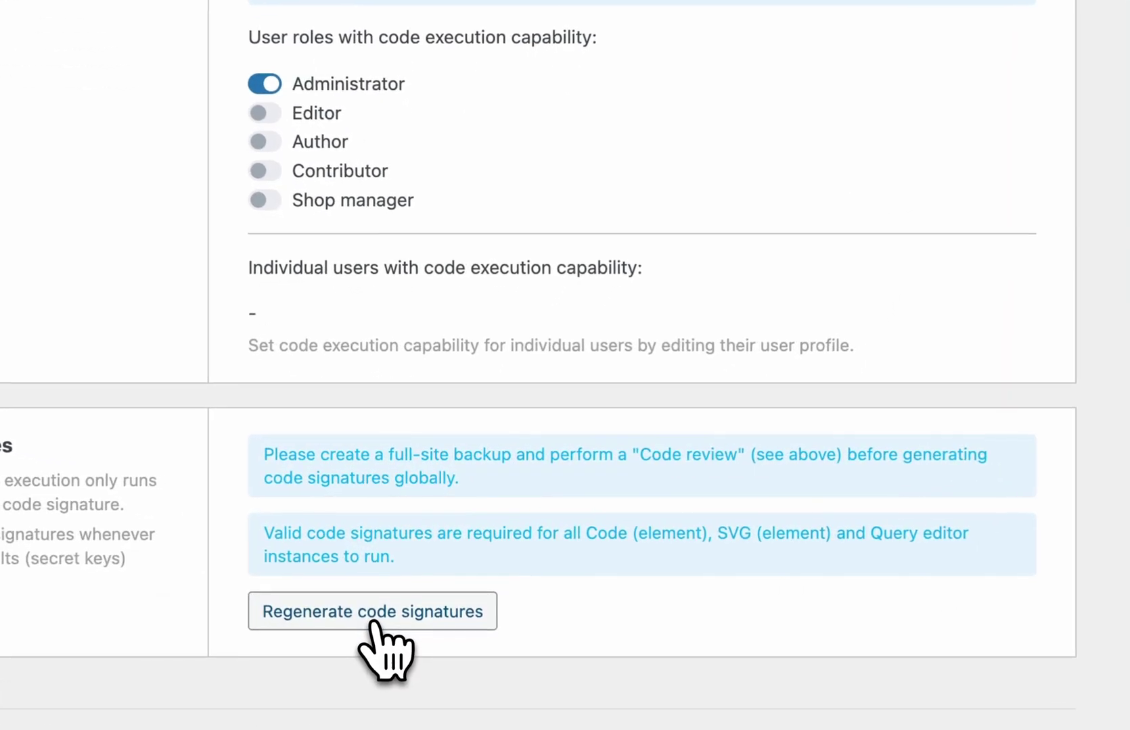
{"action": "left_click", "coordinate": [477, 612]}
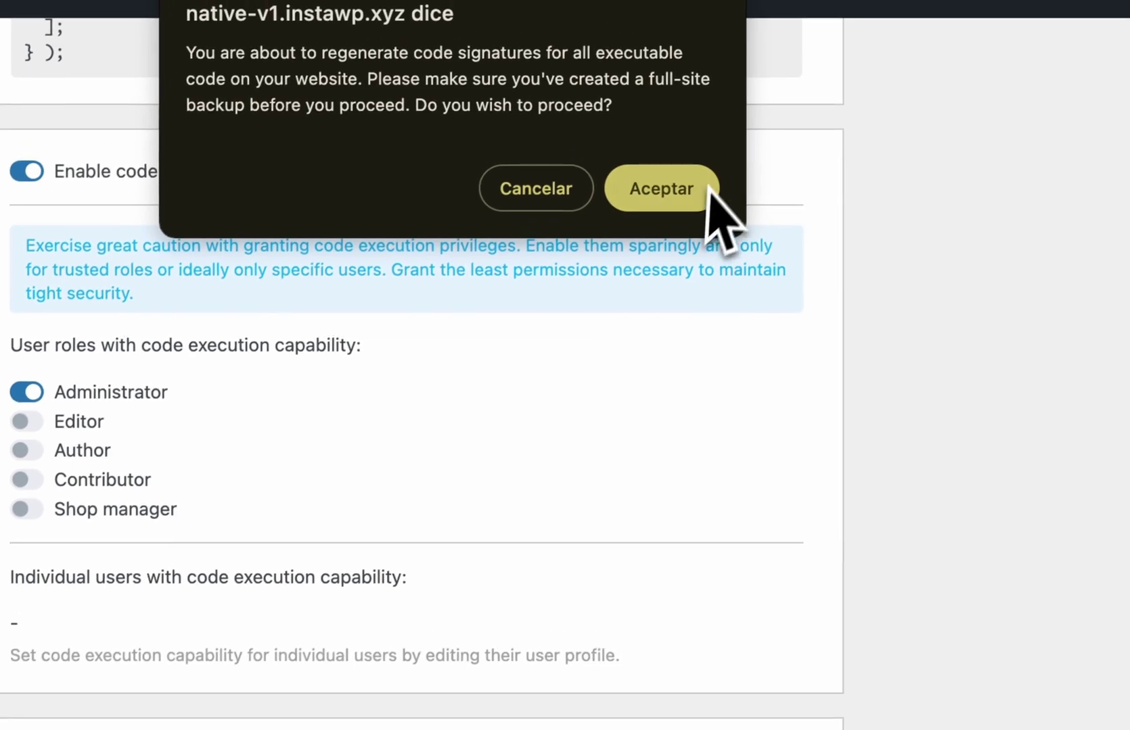
{"action": "left_click", "coordinate": [665, 208]}
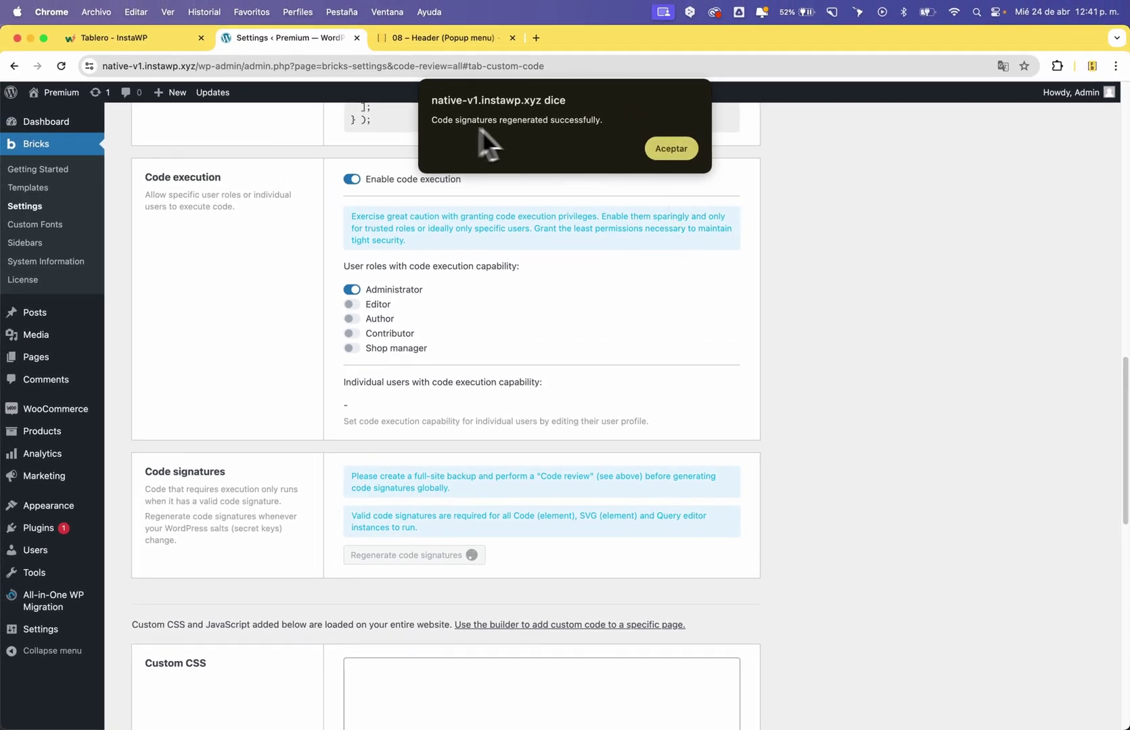
{"action": "left_click", "coordinate": [669, 149]}
Check the missing, invalid and valid signature counts in the code review results.
{"action": "scroll", "coordinate": [501, 503], "scroll_direction": "up", "scroll_amount": 10}
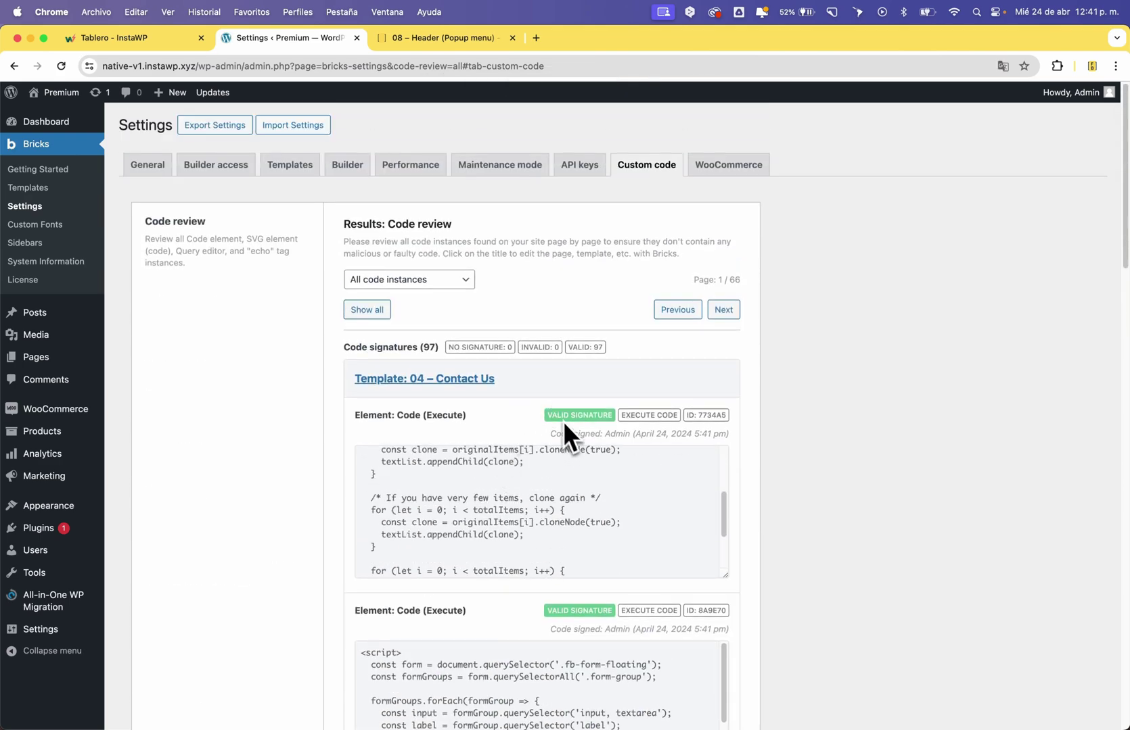
{"action": "left_click_drag", "start_coordinate": [345, 347], "coordinate": [438, 347]}
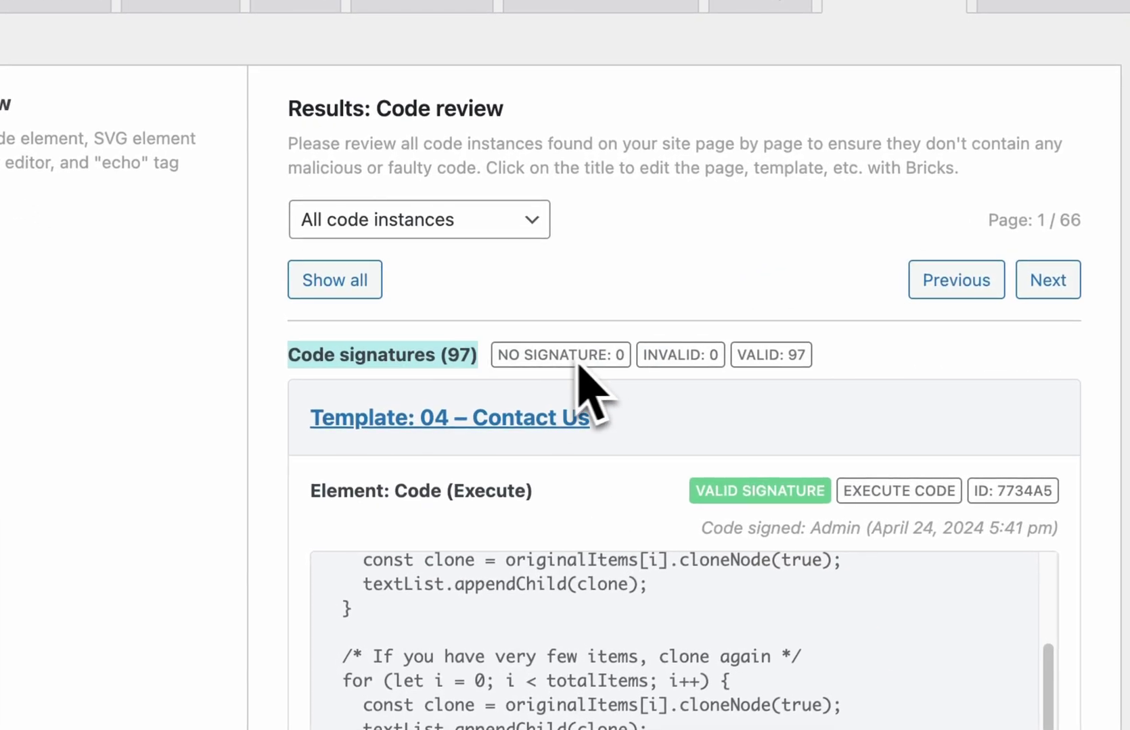
{"action": "left_click", "coordinate": [578, 363]}
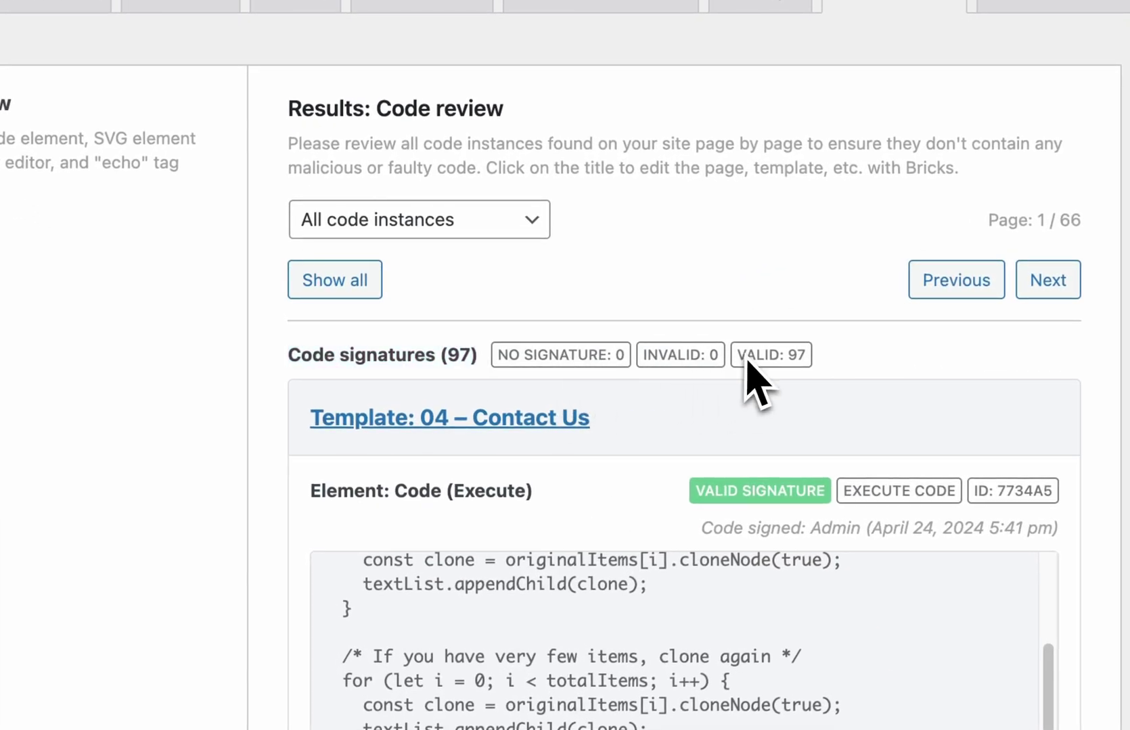
{"action": "left_click_drag", "start_coordinate": [744, 360], "coordinate": [807, 362]}
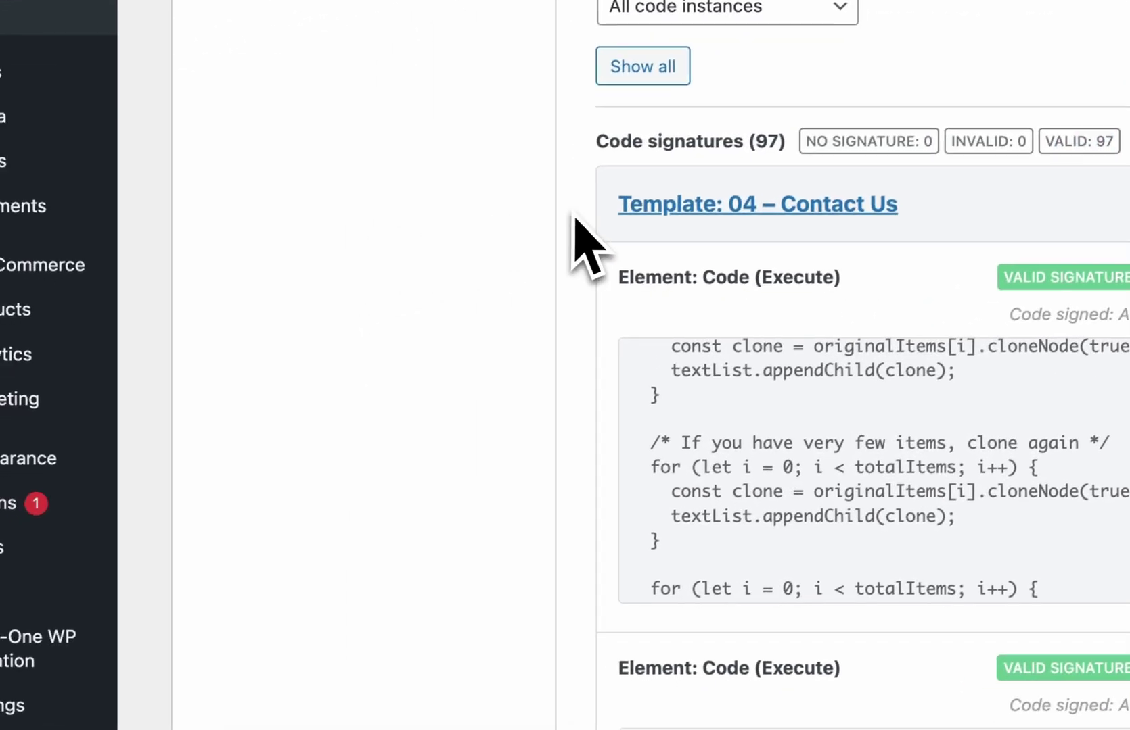
Copy the whole bricks/code/echo_function_names add_filter snippet from the Echo: Function names section.
{"action": "scroll", "coordinate": [623, 260], "scroll_direction": "down", "scroll_amount": 5}
{"action": "scroll", "coordinate": [623, 242], "scroll_direction": "up", "scroll_amount": 2}
{"action": "scroll", "coordinate": [623, 244], "scroll_direction": "down", "scroll_amount": 10}
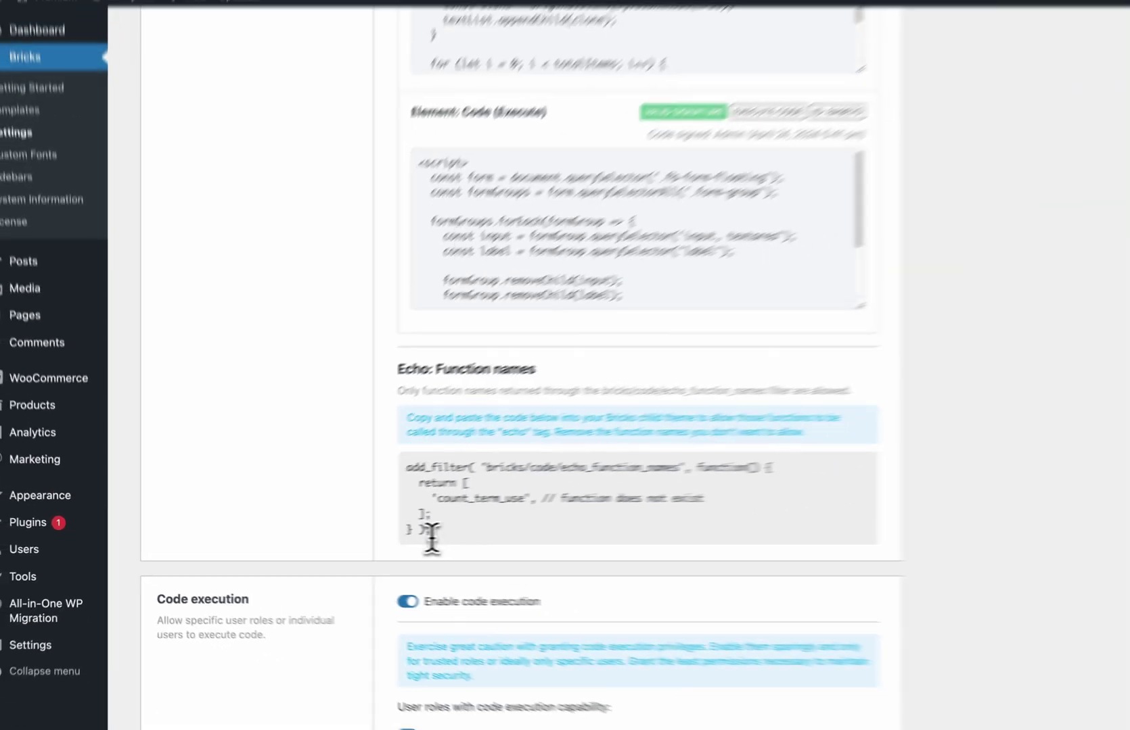
{"action": "left_click_drag", "start_coordinate": [654, 515], "coordinate": [603, 435]}
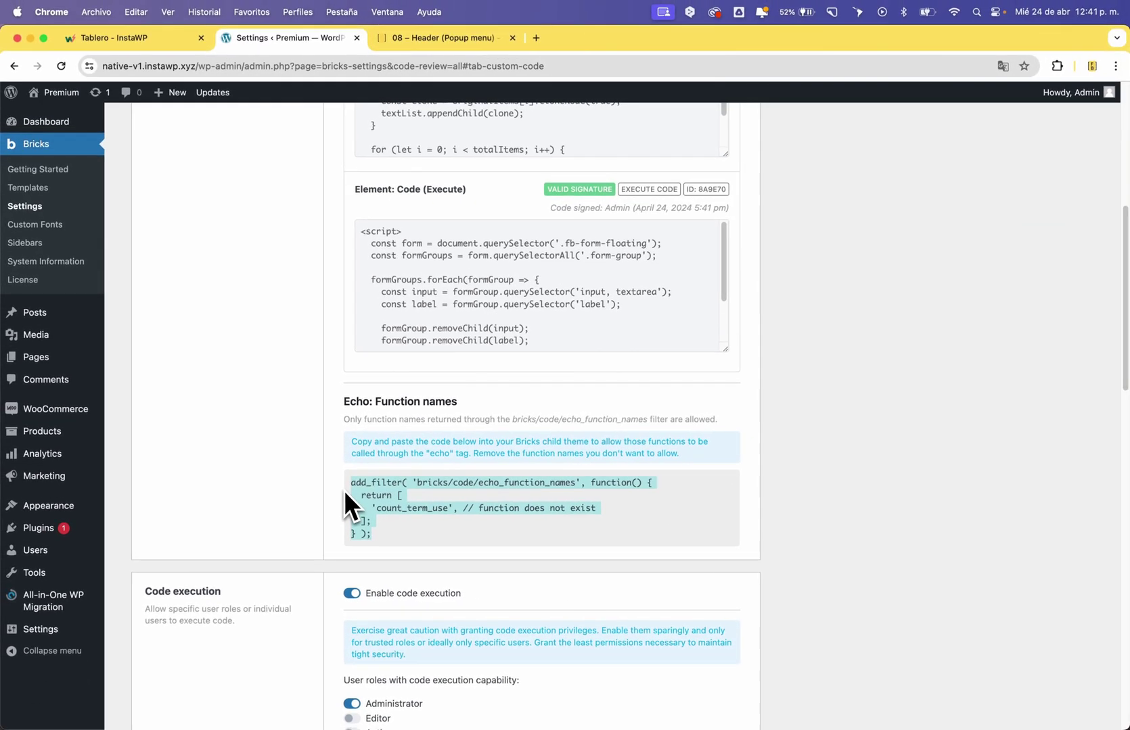
{"action": "key", "text": "super+c"}
{"action": "left_click", "coordinate": [308, 479]}
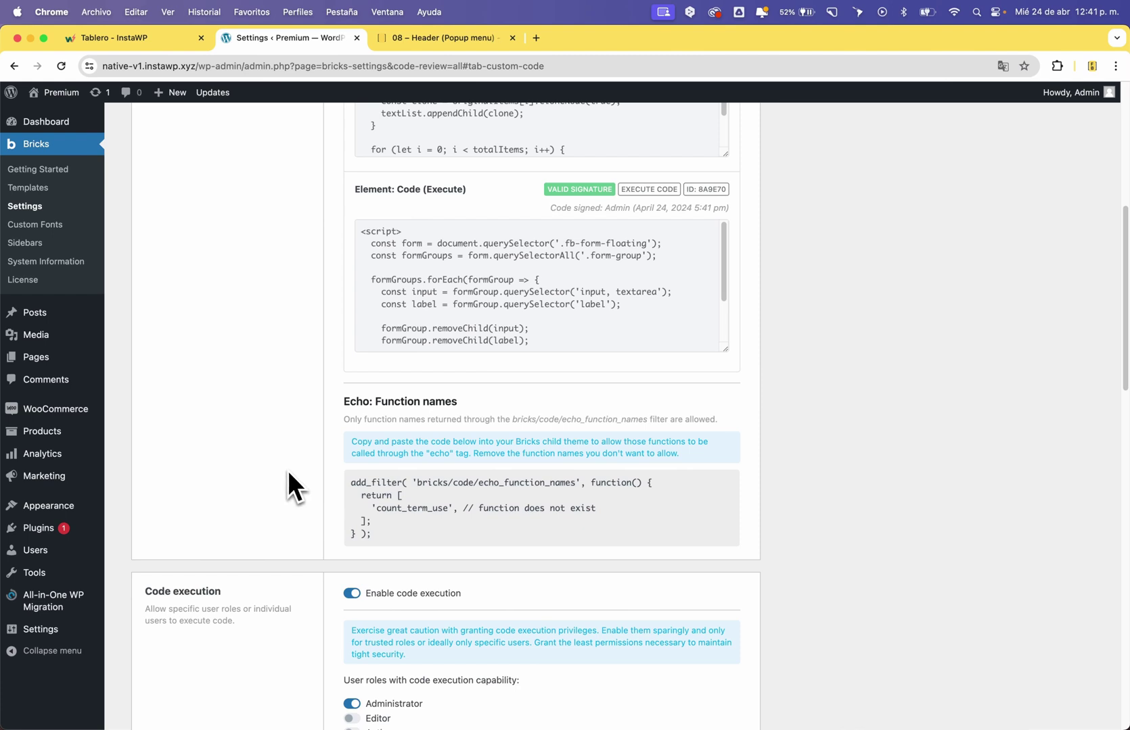
Open the Bricks Child Theme's functions.php in the Theme File Editor.
{"action": "mouse_move", "coordinate": [52, 509]}
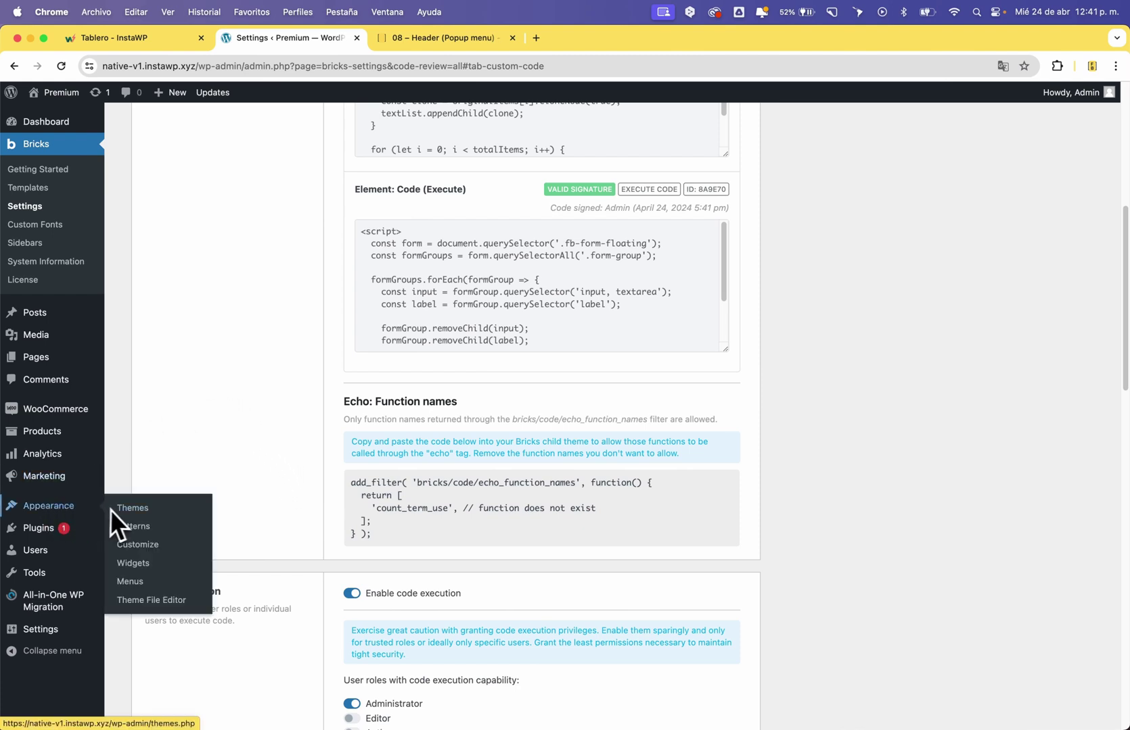
{"action": "mouse_move", "coordinate": [102, 514]}
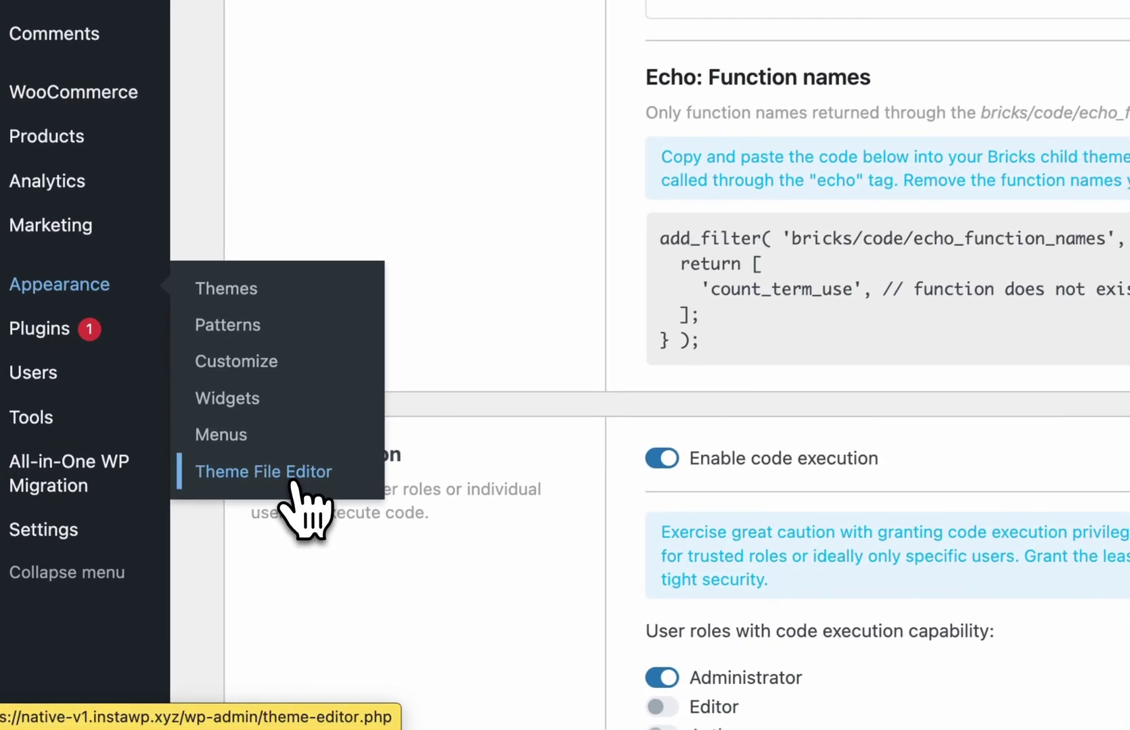
{"action": "left_click", "coordinate": [167, 606]}
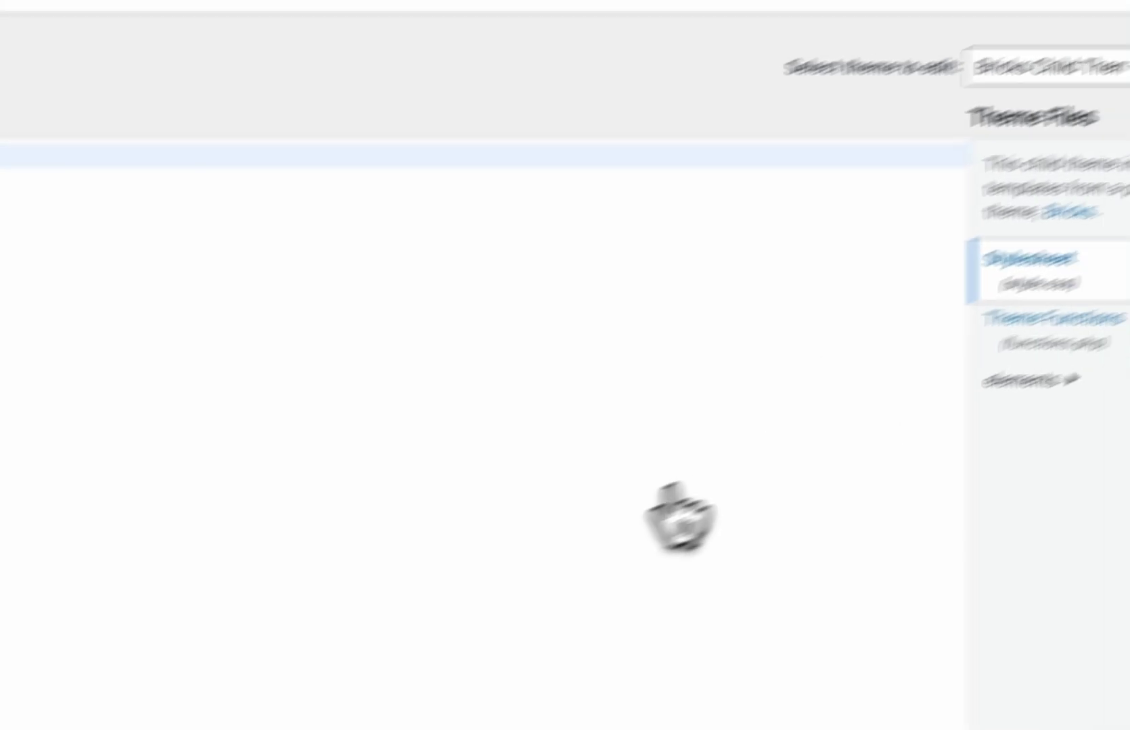
{"action": "left_click", "coordinate": [873, 139]}
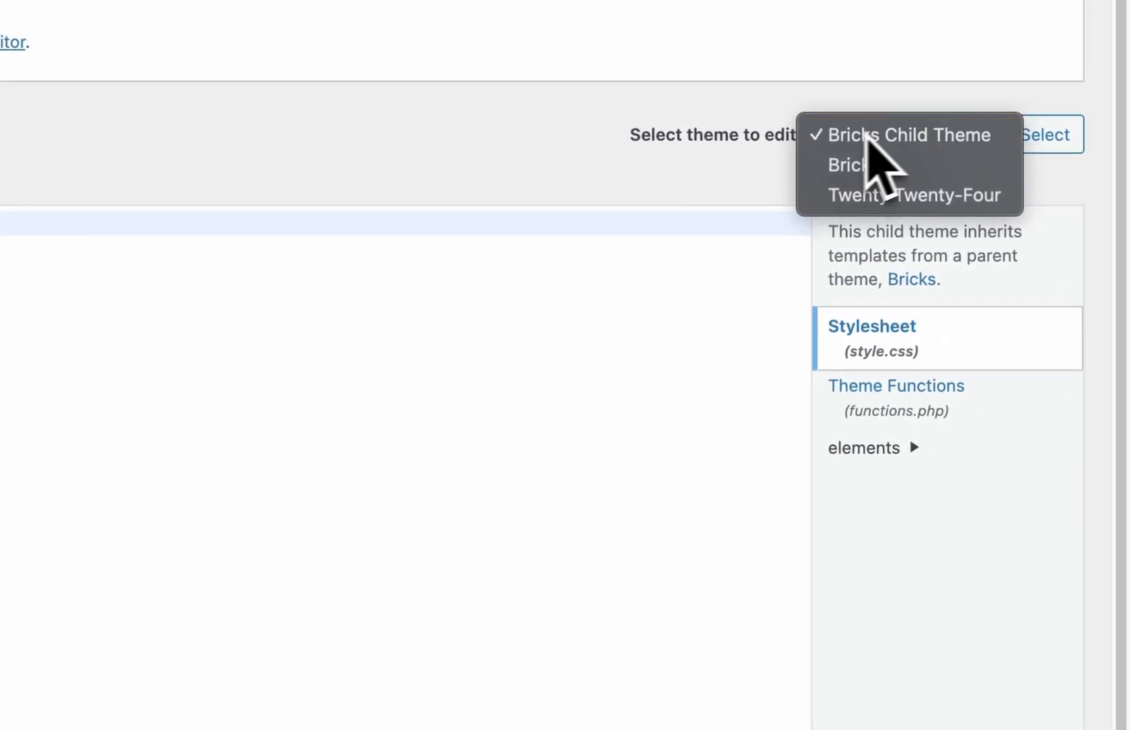
{"action": "left_click", "coordinate": [886, 406]}
{"action": "left_click", "coordinate": [862, 399]}
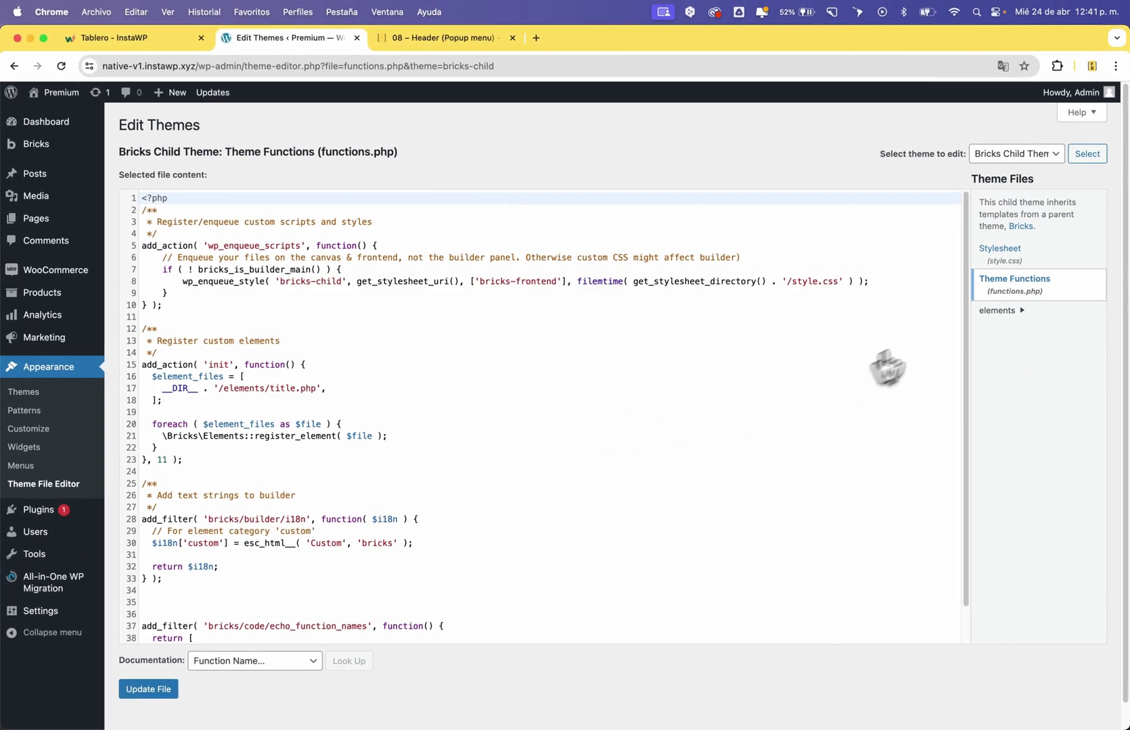
Replace the existing bricks/code/echo_function_names filter at the end of functions.php with the copied snippet.
{"action": "scroll", "coordinate": [514, 406], "scroll_direction": "down", "scroll_amount": 3}
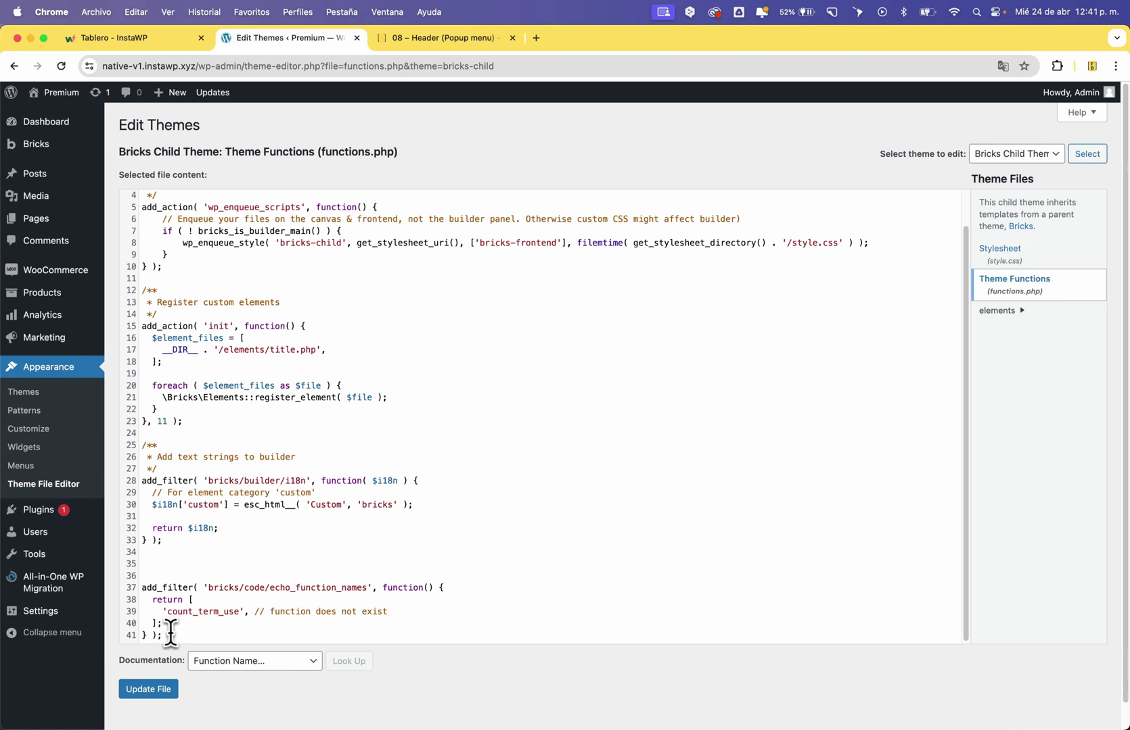
{"action": "left_click_drag", "start_coordinate": [164, 636], "coordinate": [130, 594]}
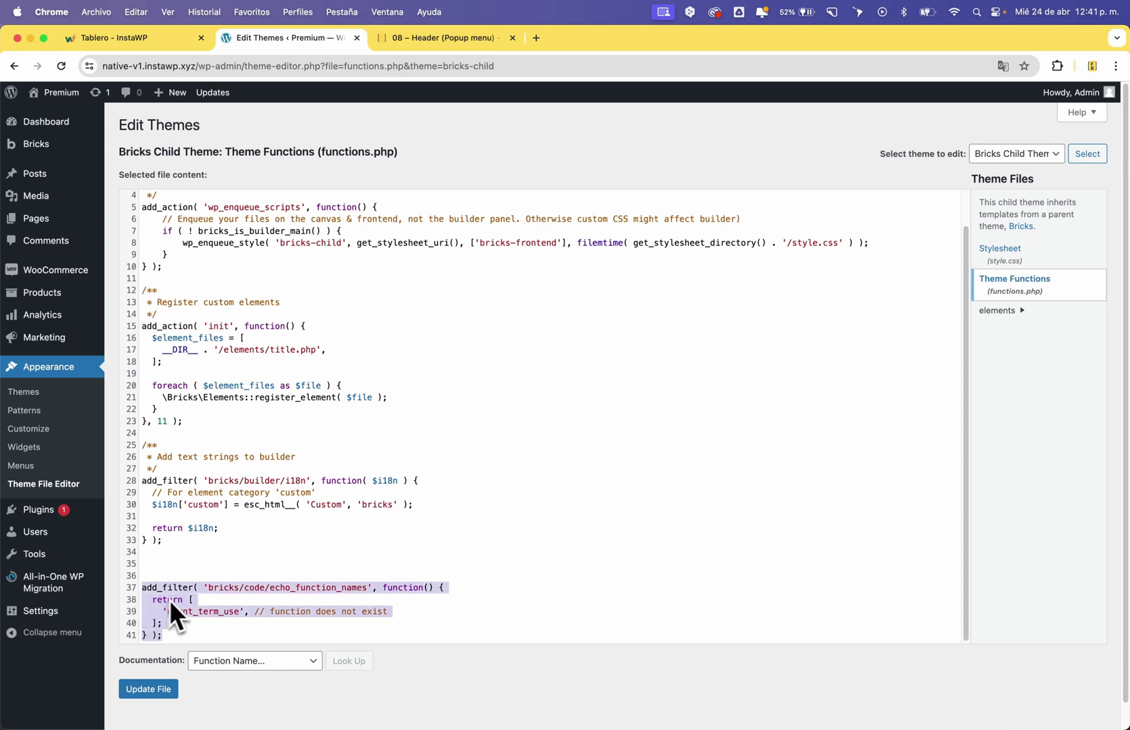
{"action": "key", "text": "BackSpace"}
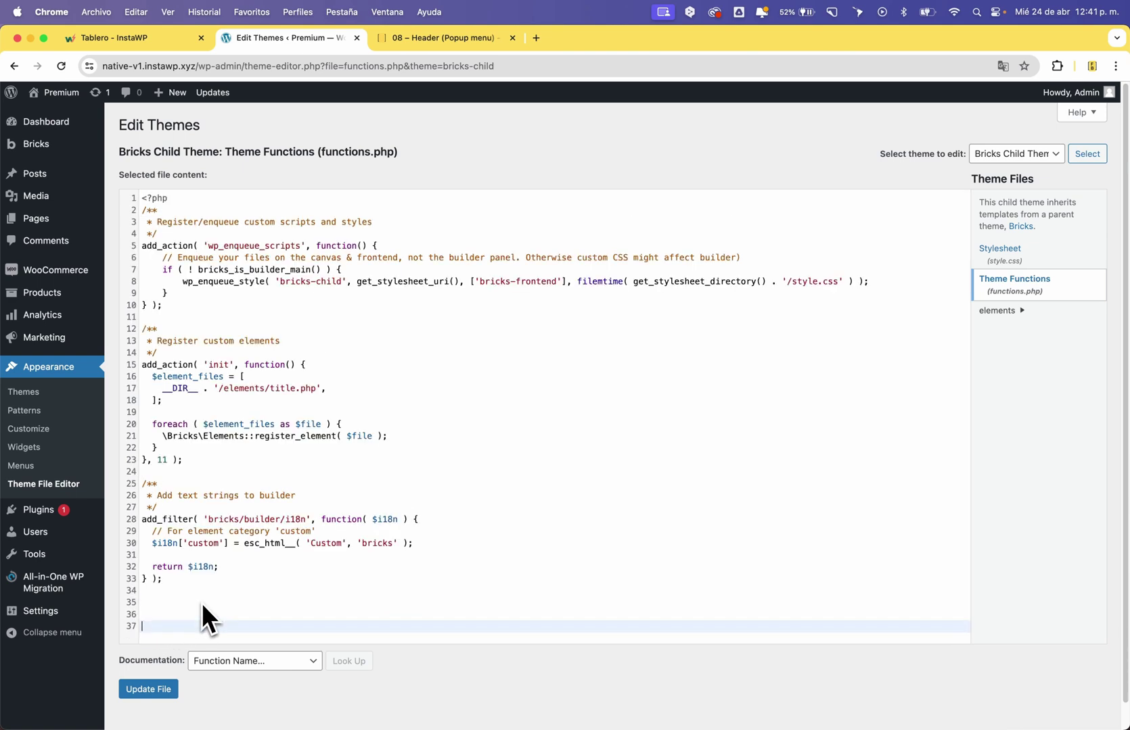
{"action": "key", "text": "super+v"}
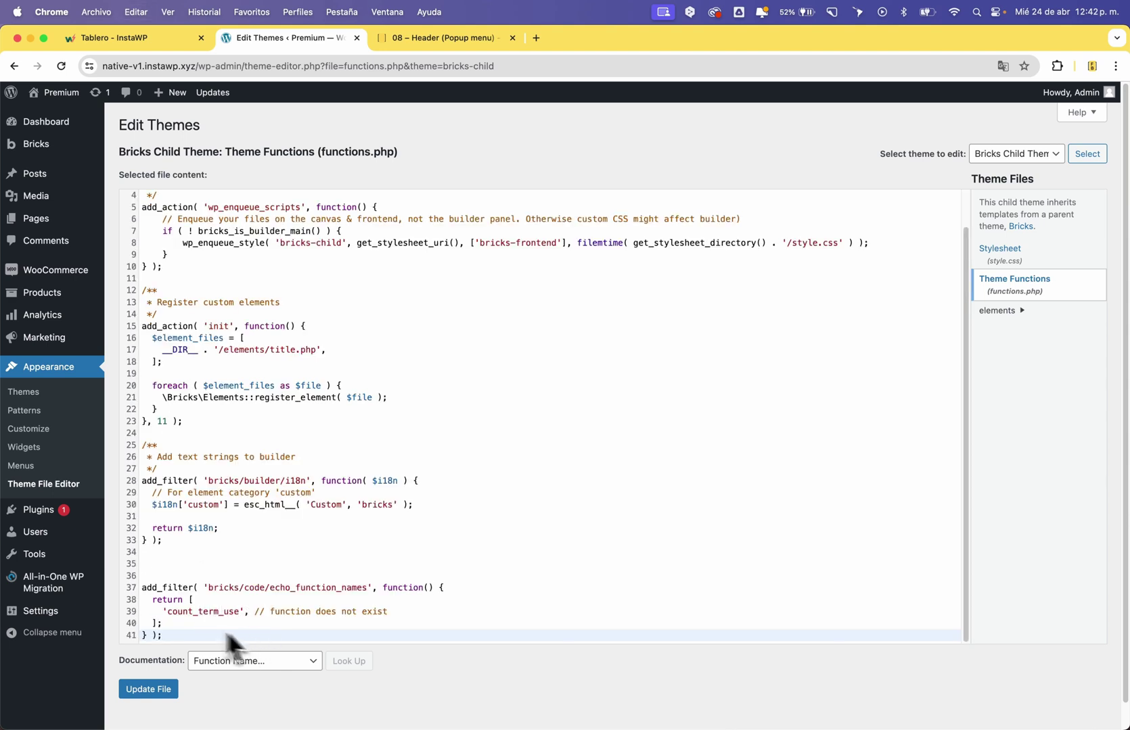
Save the edited functions.php of the Bricks Child Theme.
{"action": "left_click", "coordinate": [152, 690]}
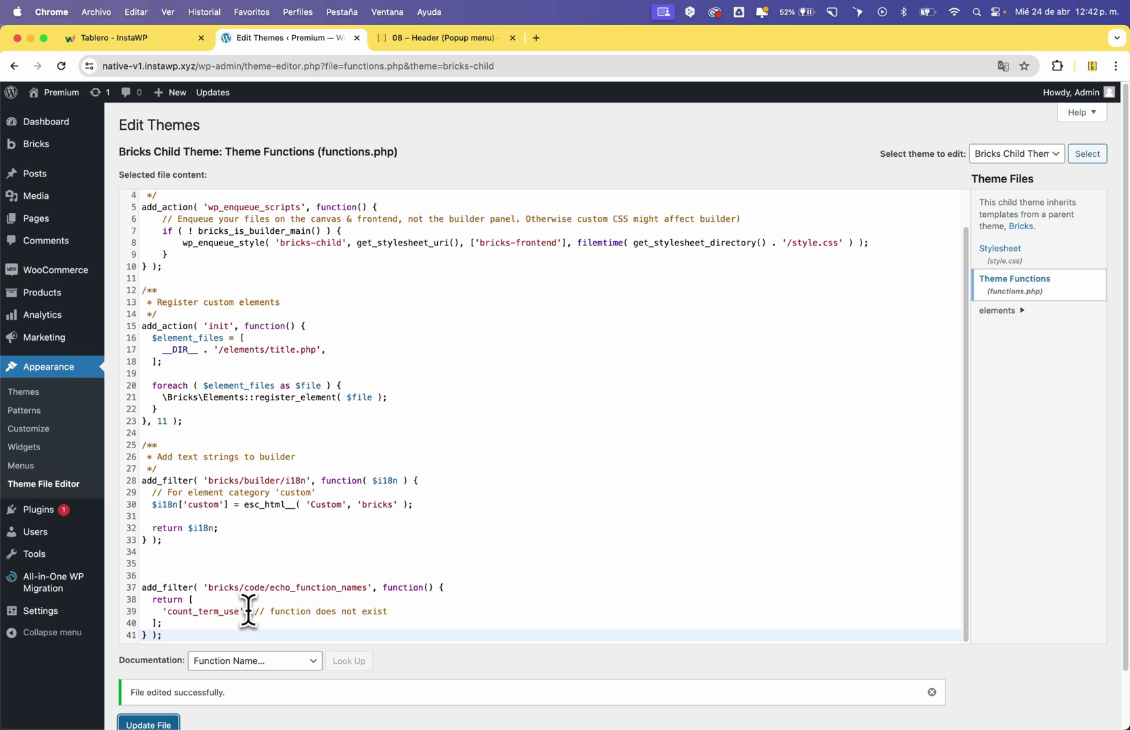
{"action": "left_click", "coordinate": [399, 613]}
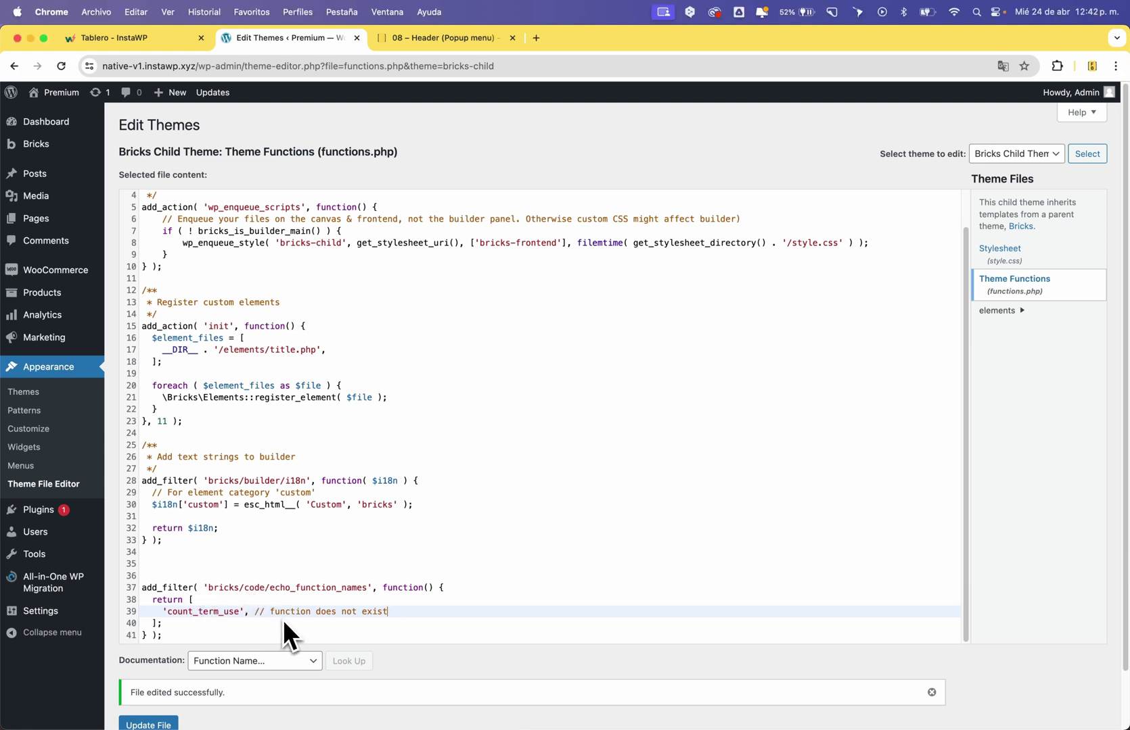
Run a new code review from the custom code section of the Bricks settings.
{"action": "mouse_move", "coordinate": [14, 148]}
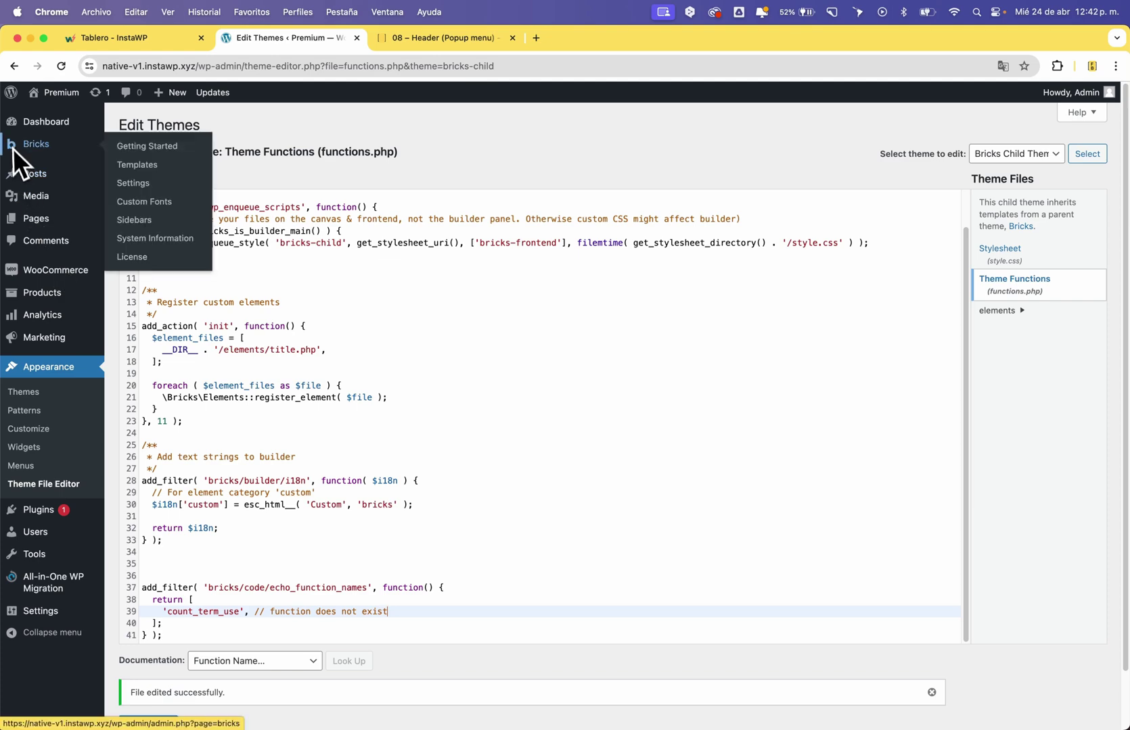
{"action": "left_click", "coordinate": [140, 193]}
{"action": "left_click", "coordinate": [649, 169]}
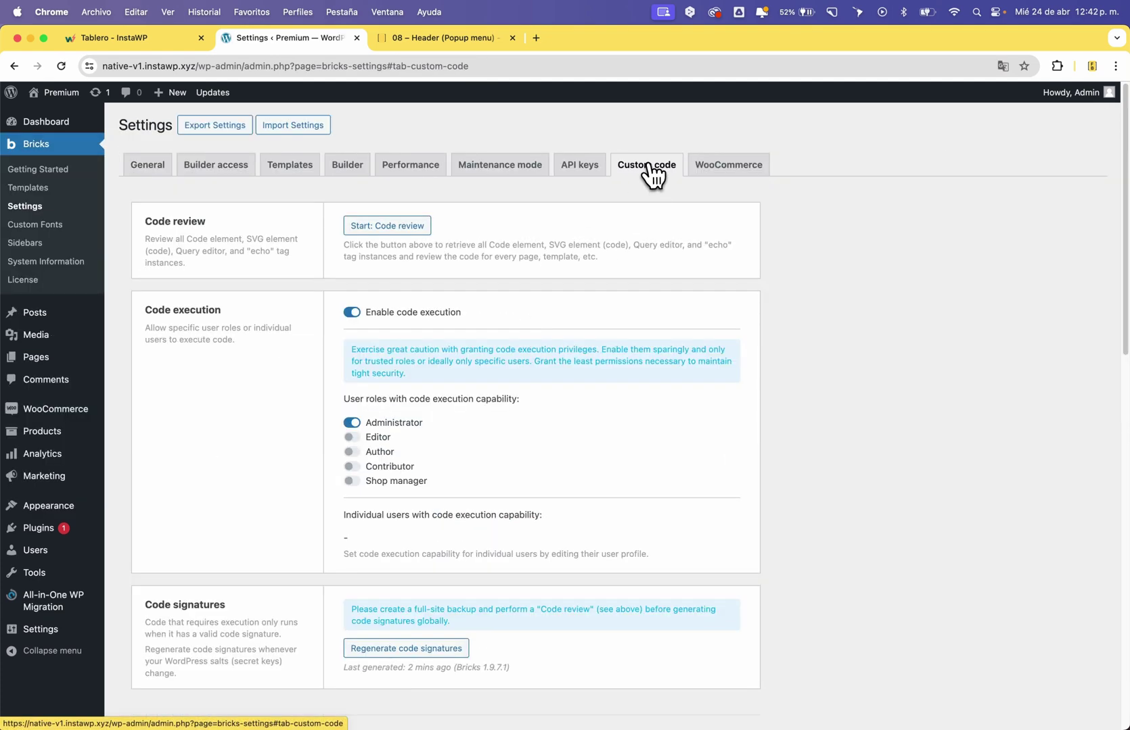
{"action": "left_click", "coordinate": [404, 240]}
Examine the review's code signatures and echo function names snippet, along with the code execution and signature settings.
{"action": "scroll", "coordinate": [416, 413], "scroll_direction": "down", "scroll_amount": 2}
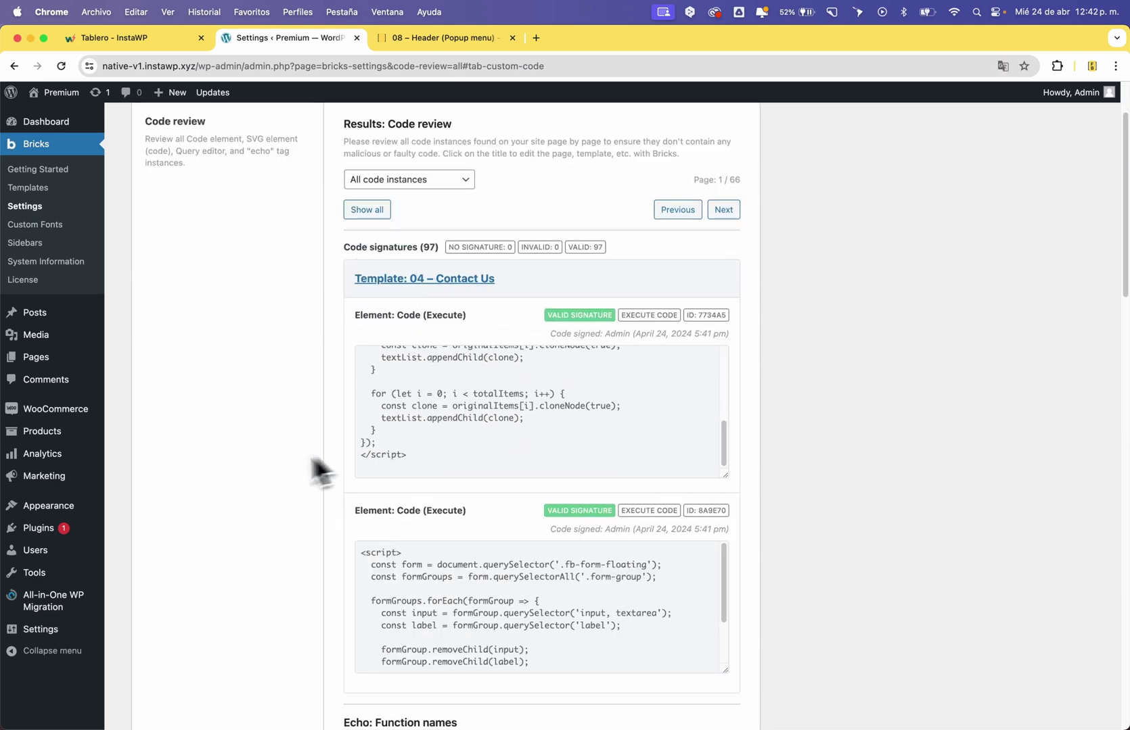
{"action": "scroll", "coordinate": [331, 457], "scroll_direction": "down", "scroll_amount": 6}
{"action": "scroll", "coordinate": [352, 469], "scroll_direction": "up", "scroll_amount": 1}
{"action": "left_click_drag", "start_coordinate": [366, 460], "coordinate": [351, 411]}
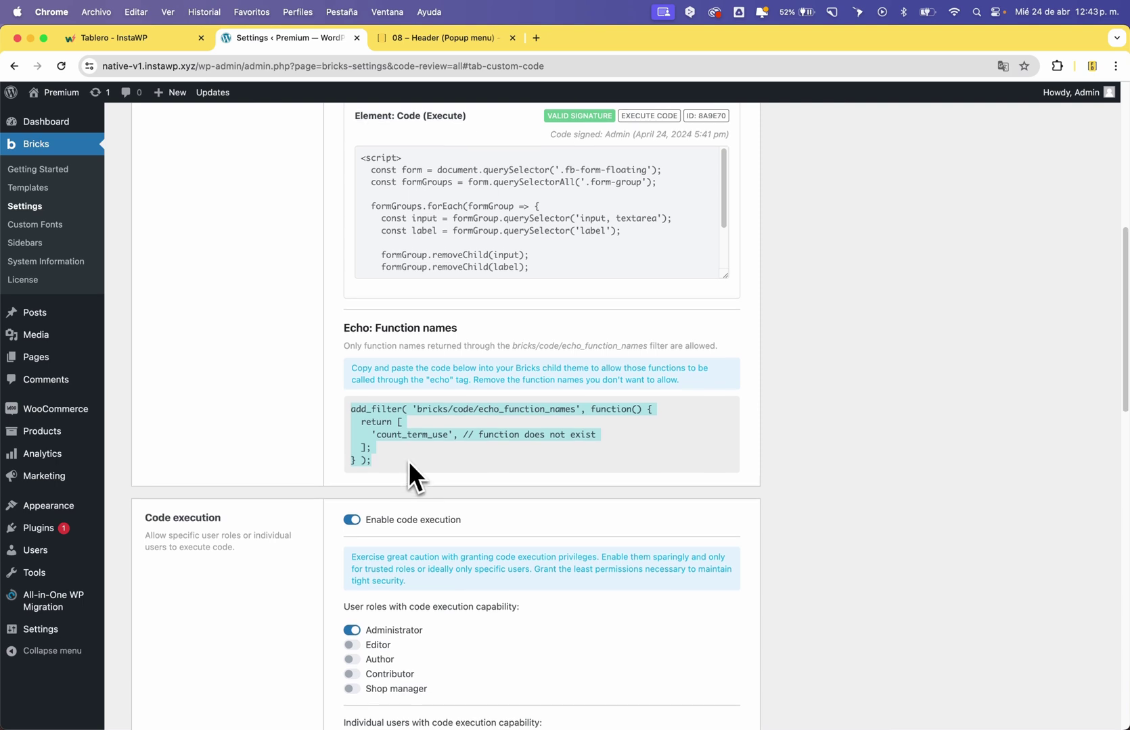
{"action": "scroll", "coordinate": [409, 461], "scroll_direction": "up", "scroll_amount": 2}
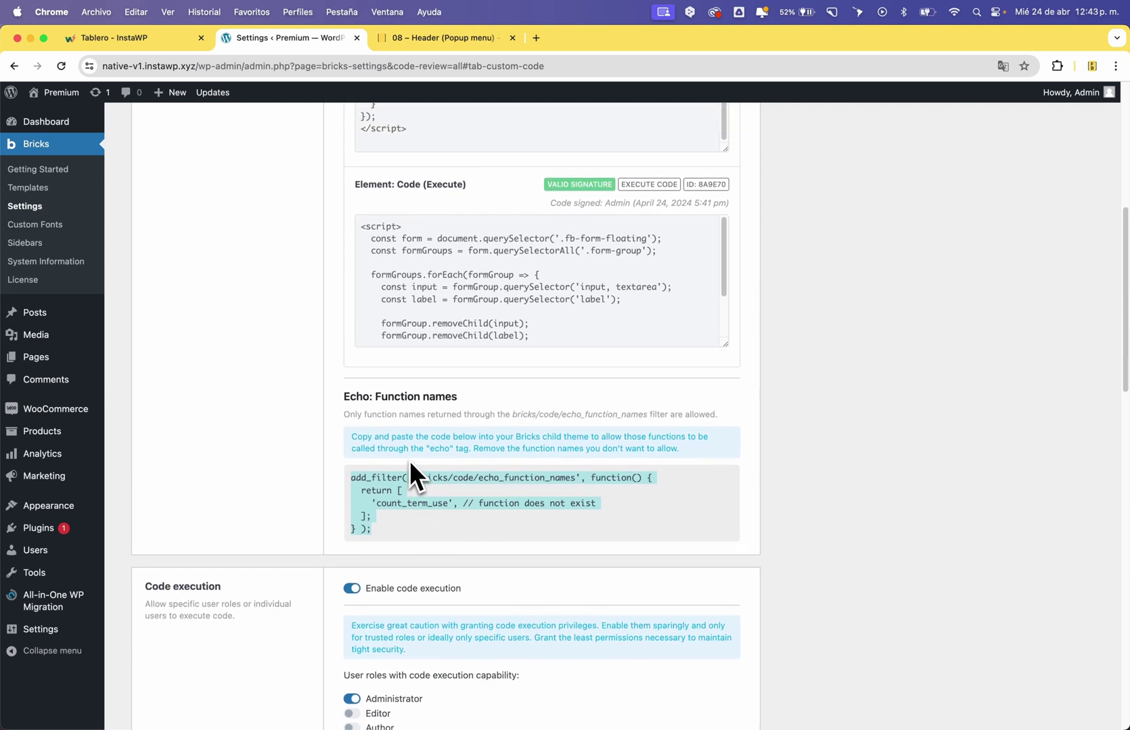
{"action": "left_click", "coordinate": [321, 421]}
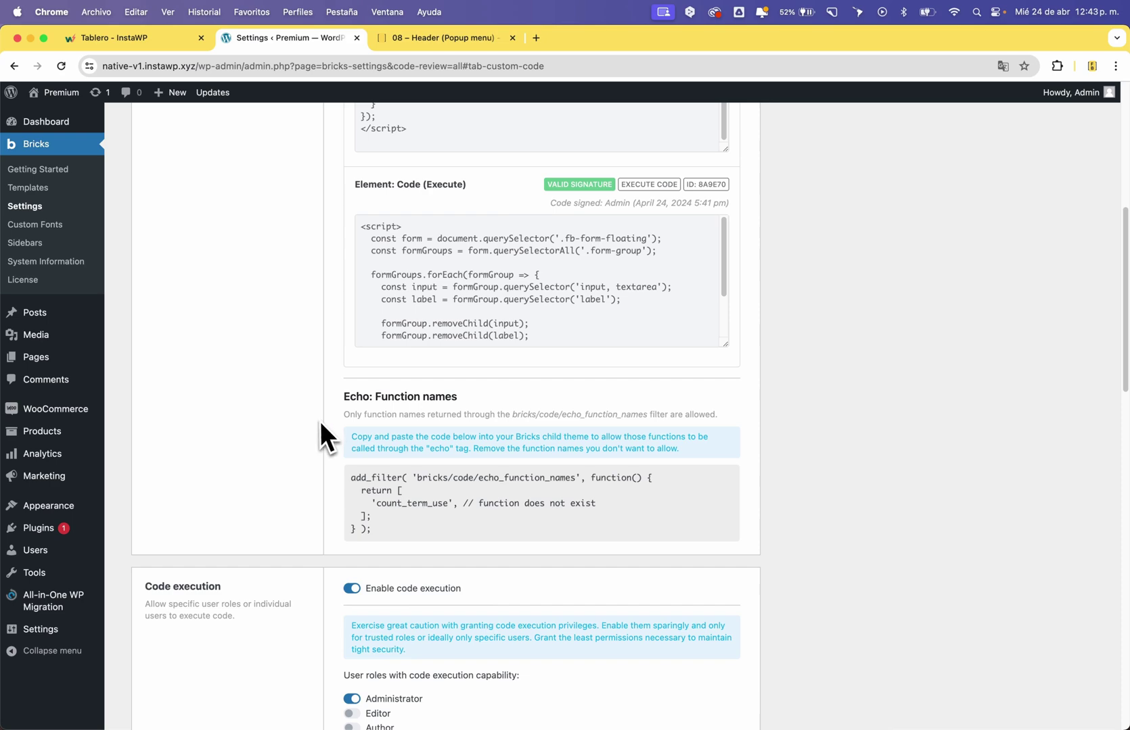
{"action": "scroll", "coordinate": [384, 540], "scroll_direction": "up", "scroll_amount": 10}
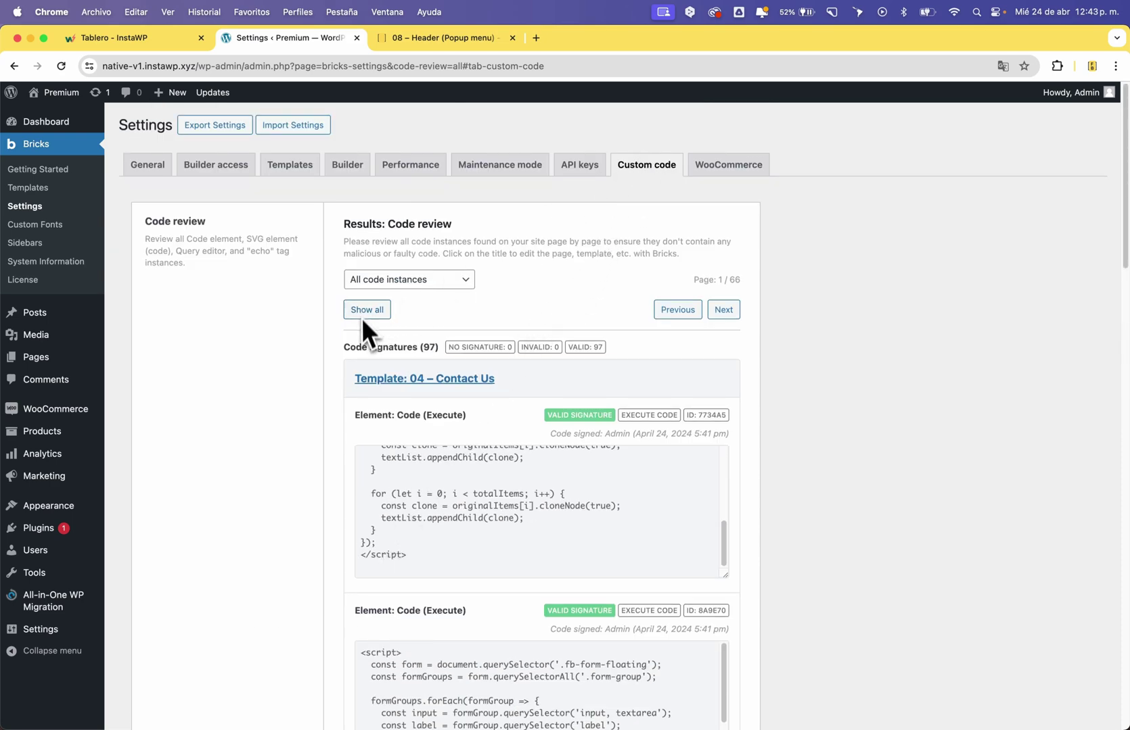
{"action": "scroll", "coordinate": [361, 318], "scroll_direction": "down", "scroll_amount": 11}
{"action": "left_click_drag", "start_coordinate": [390, 470], "coordinate": [335, 425]}
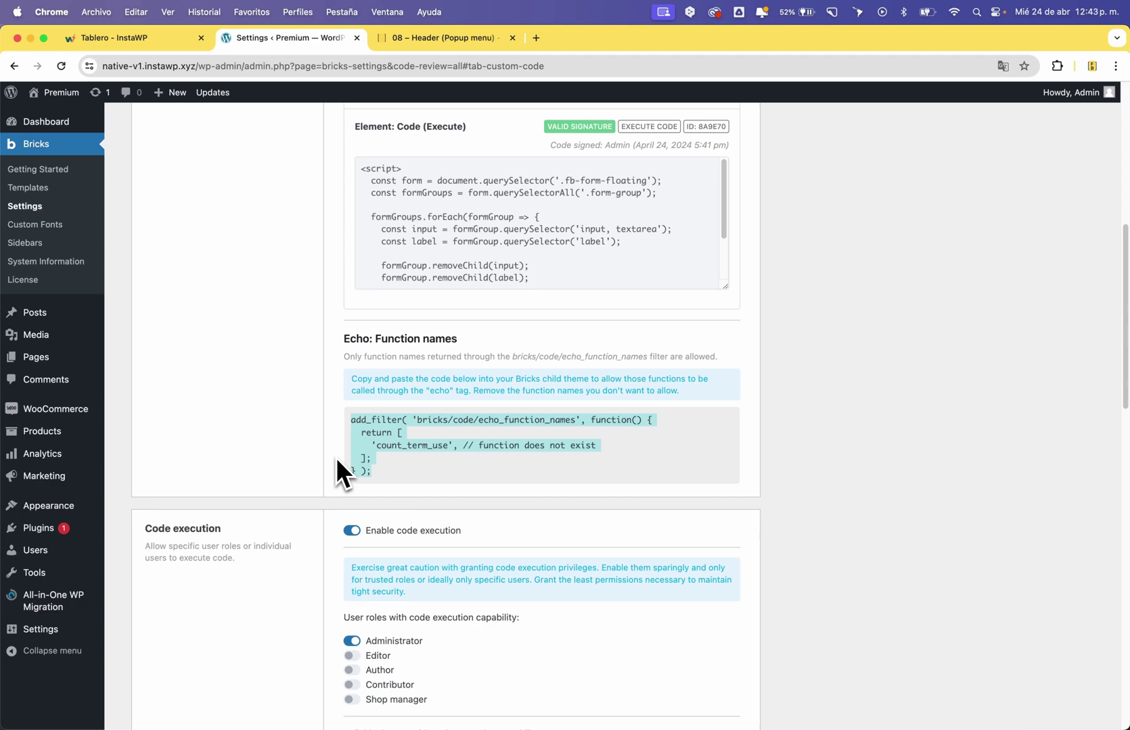
{"action": "scroll", "coordinate": [305, 483], "scroll_direction": "down", "scroll_amount": 3}
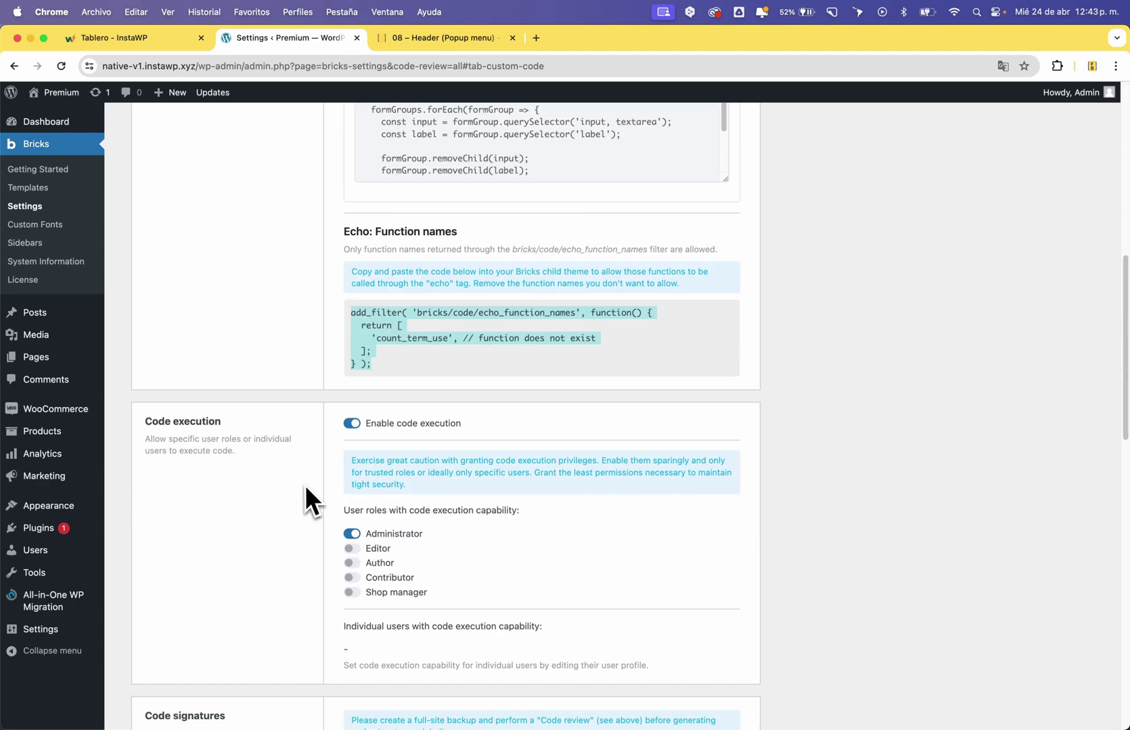
{"action": "scroll", "coordinate": [339, 535], "scroll_direction": "down", "scroll_amount": 2}
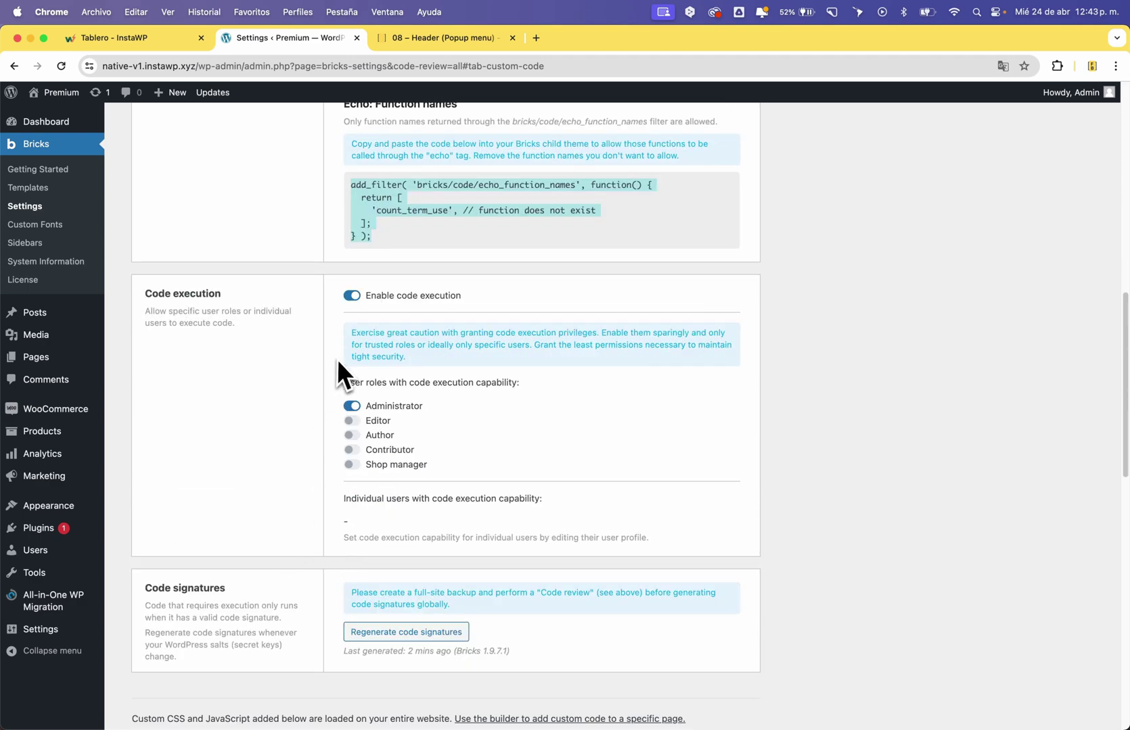
{"action": "scroll", "coordinate": [326, 379], "scroll_direction": "up", "scroll_amount": 10}
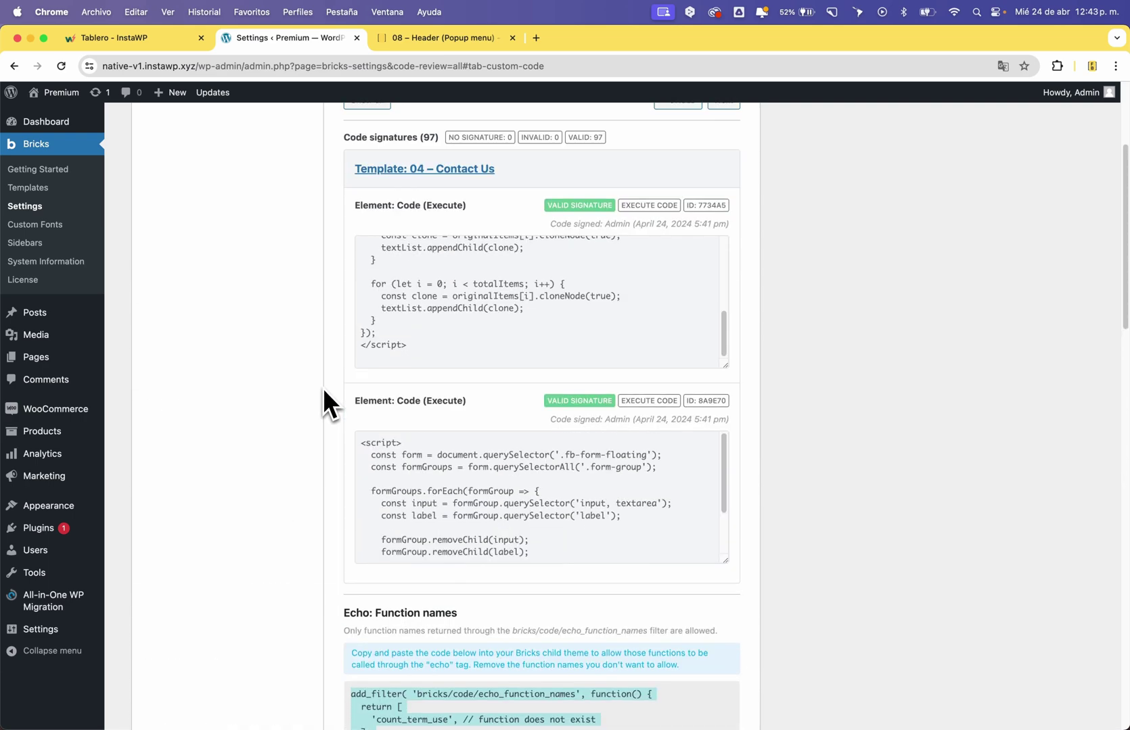
{"action": "scroll", "coordinate": [324, 403], "scroll_direction": "up", "scroll_amount": 2}
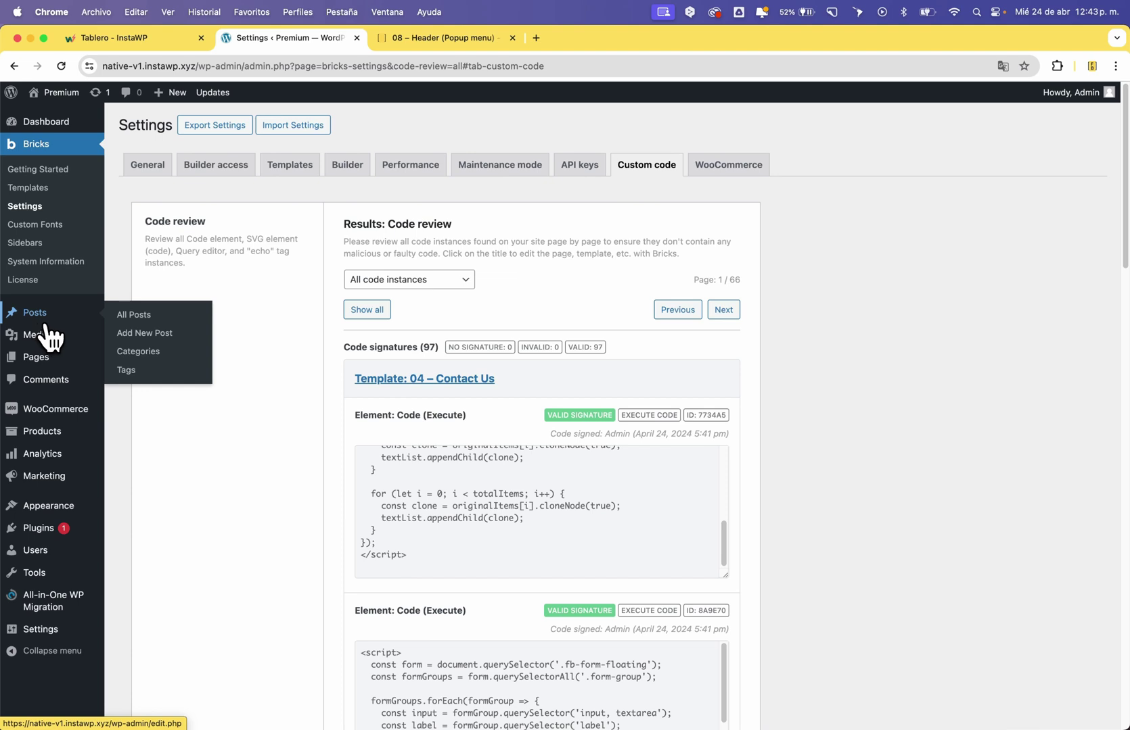
Open the Sample Page from the site's pages in the Bricks builder, in a new tab.
{"action": "left_click", "coordinate": [39, 359]}
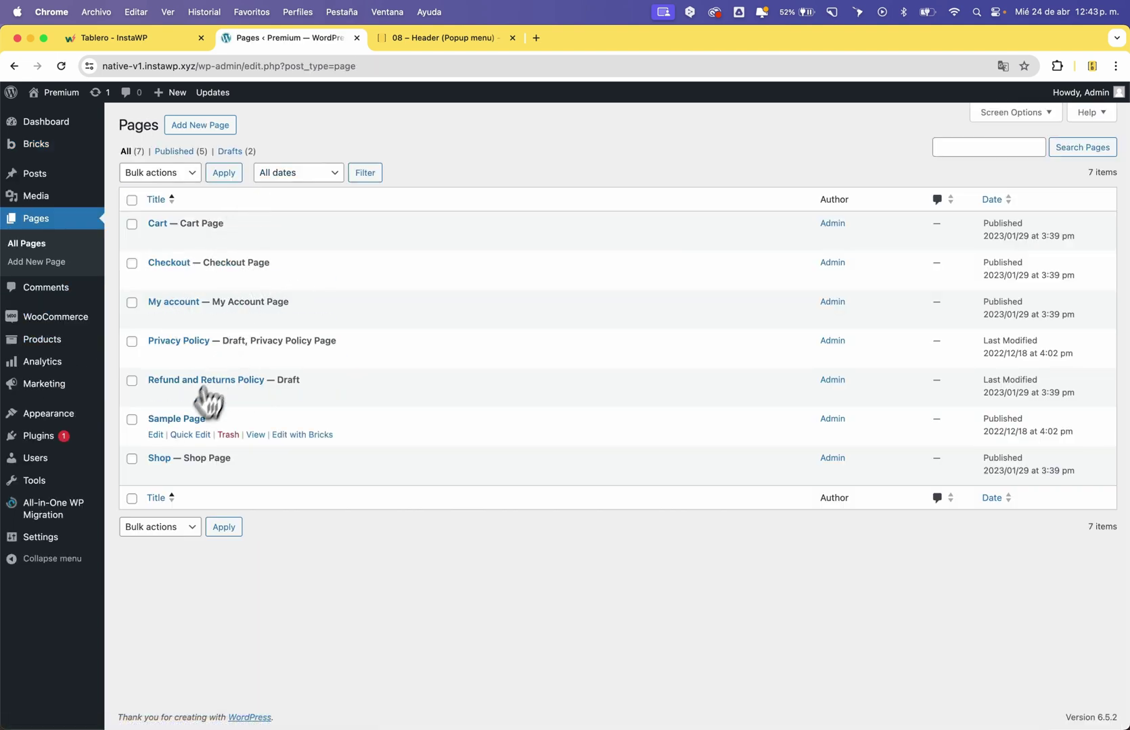
{"action": "right_click", "coordinate": [312, 436]}
{"action": "left_click", "coordinate": [327, 440]}
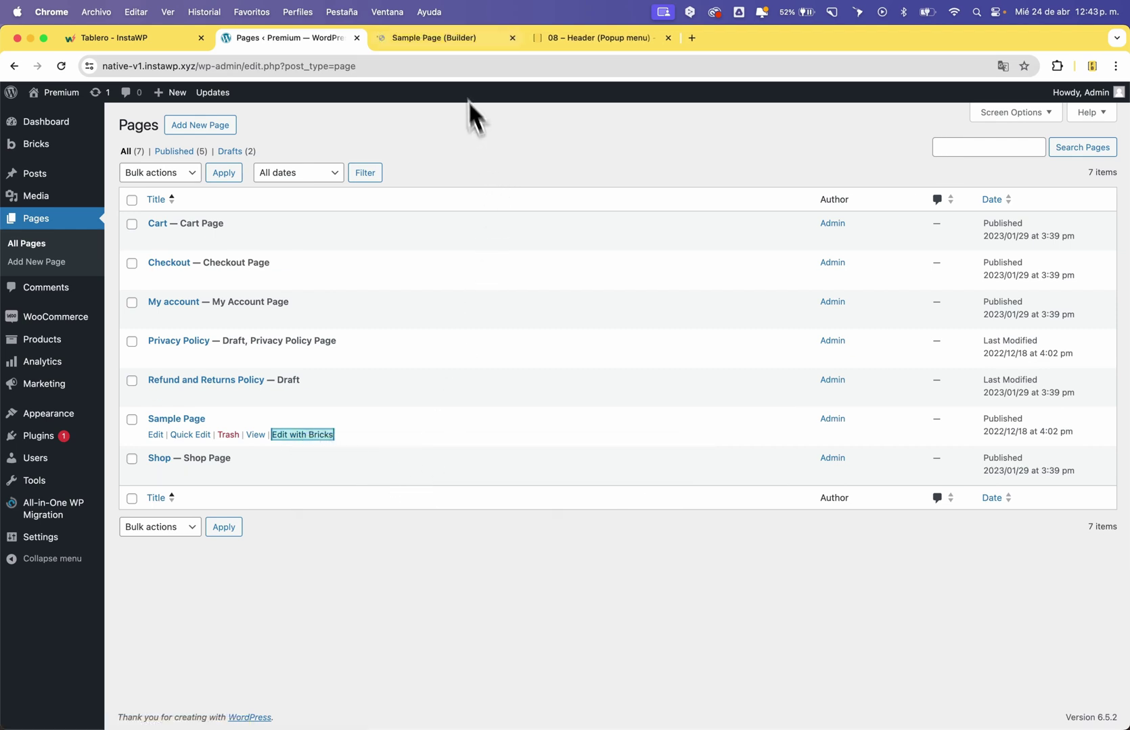
{"action": "left_click", "coordinate": [447, 47]}
Copy the Native Light version of the 08 – Header (Popup menu) template from the Fancy Bricks site.
{"action": "left_click", "coordinate": [541, 39]}
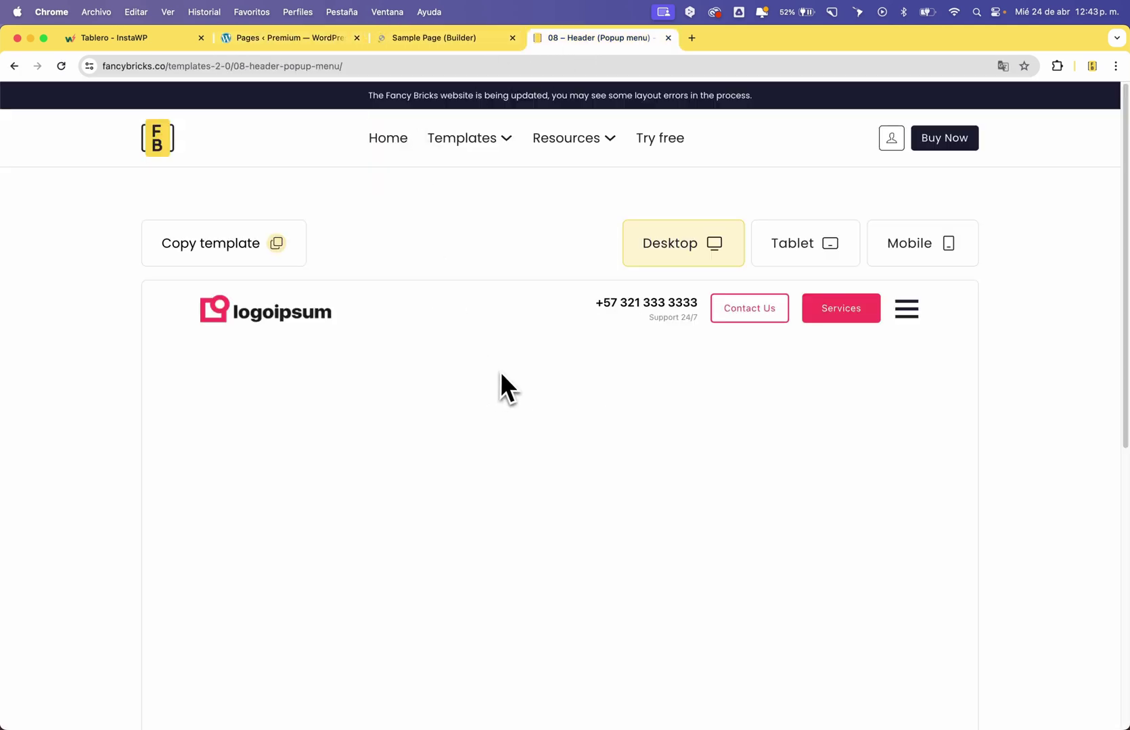
{"action": "mouse_move", "coordinate": [279, 252]}
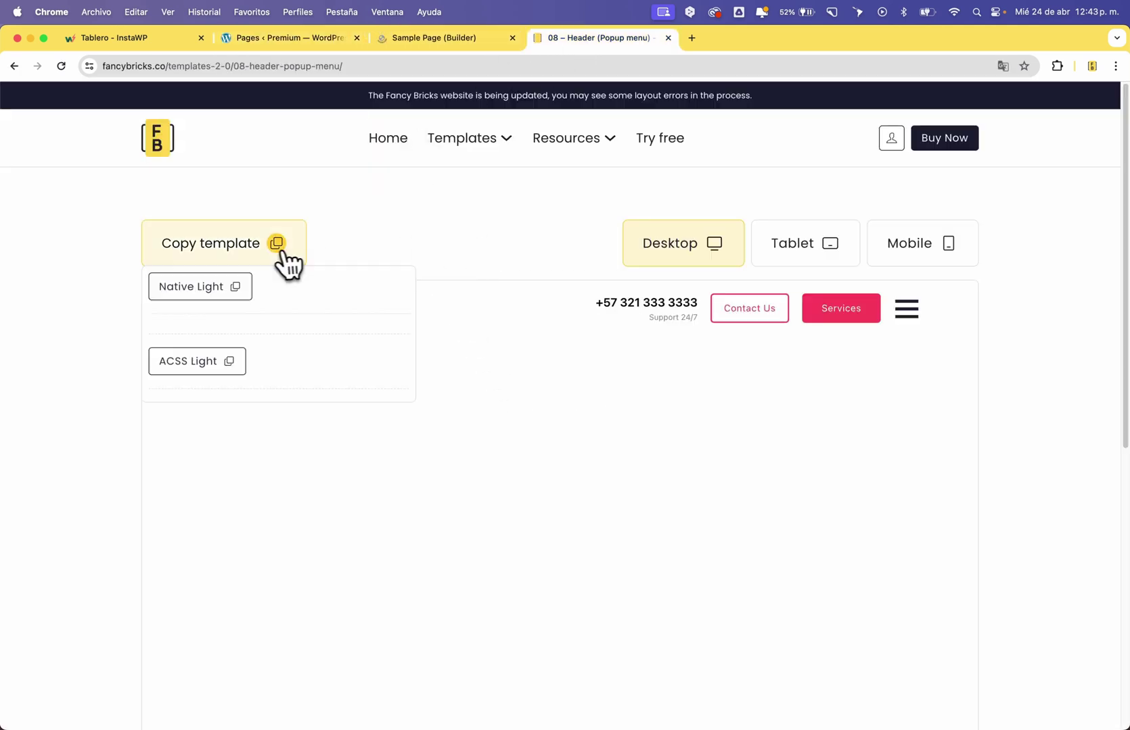
{"action": "left_click", "coordinate": [215, 295]}
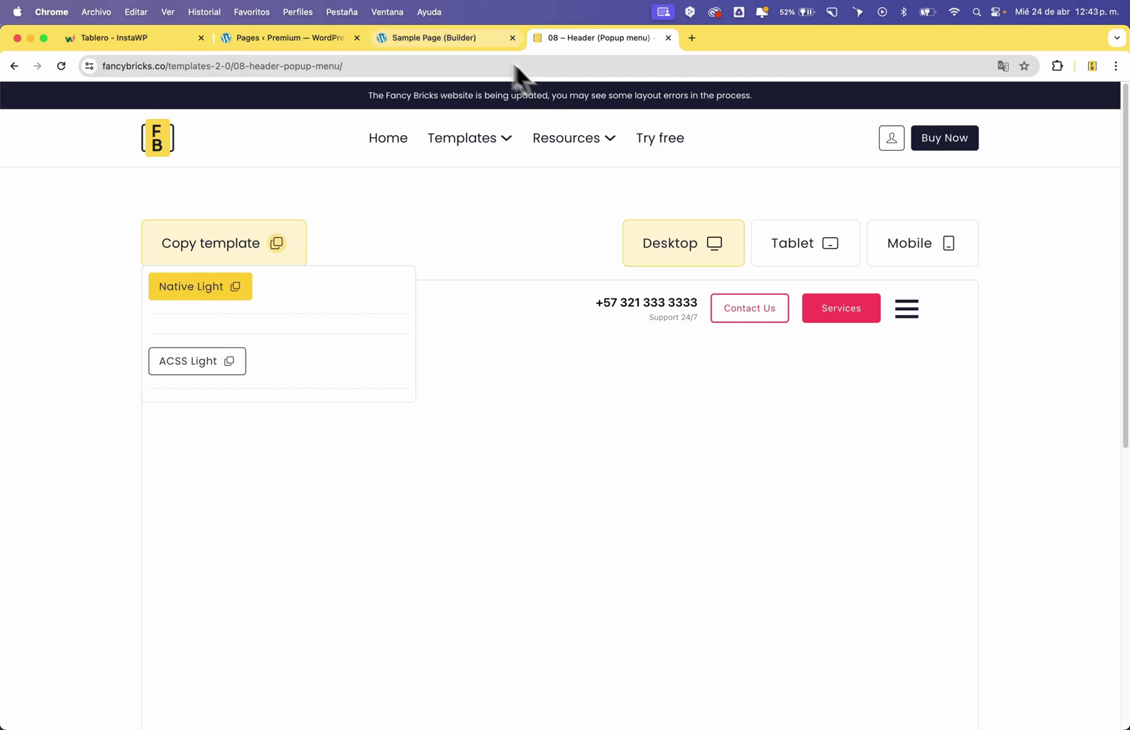
Paste the copied header template into the empty Sample Page in the builder, allowing the site to access the clipboard.
{"action": "left_click", "coordinate": [454, 42]}
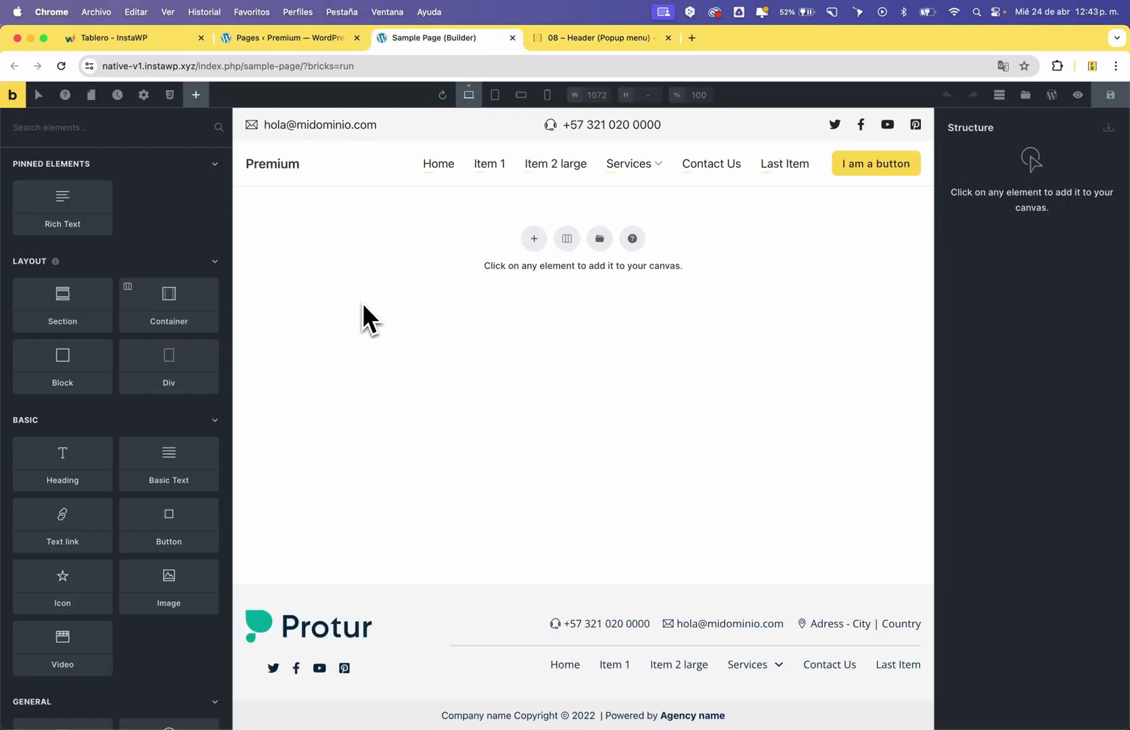
{"action": "key", "text": "super+v"}
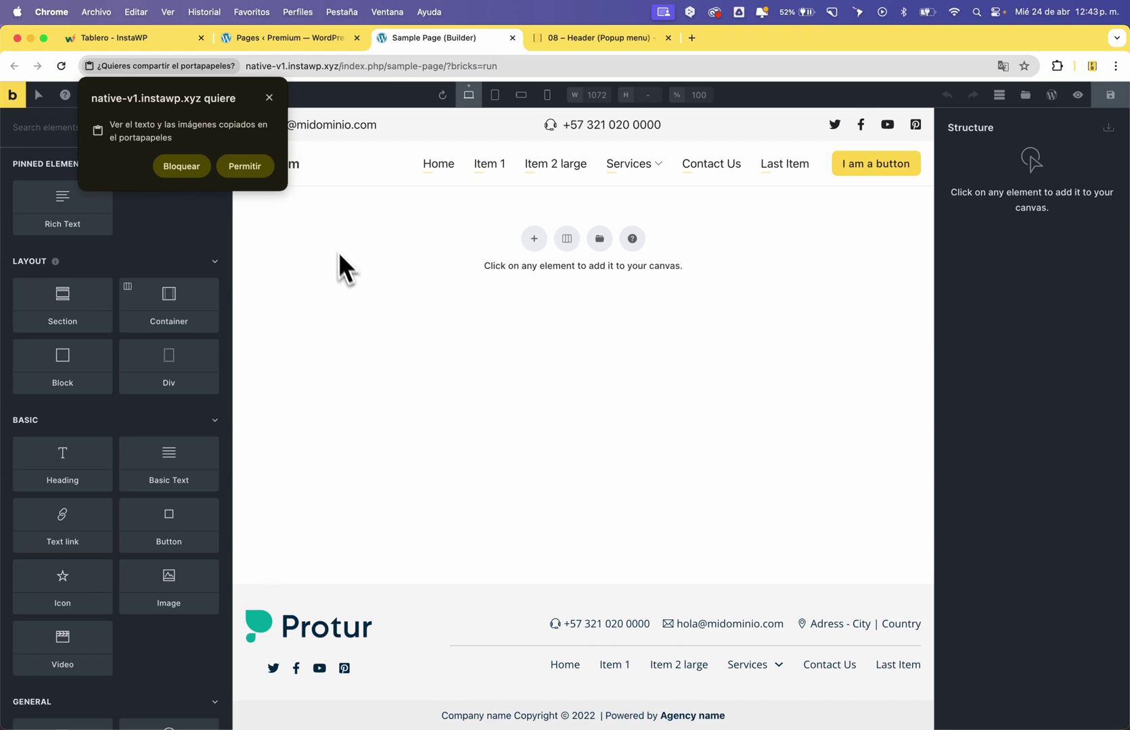
{"action": "left_click", "coordinate": [245, 166]}
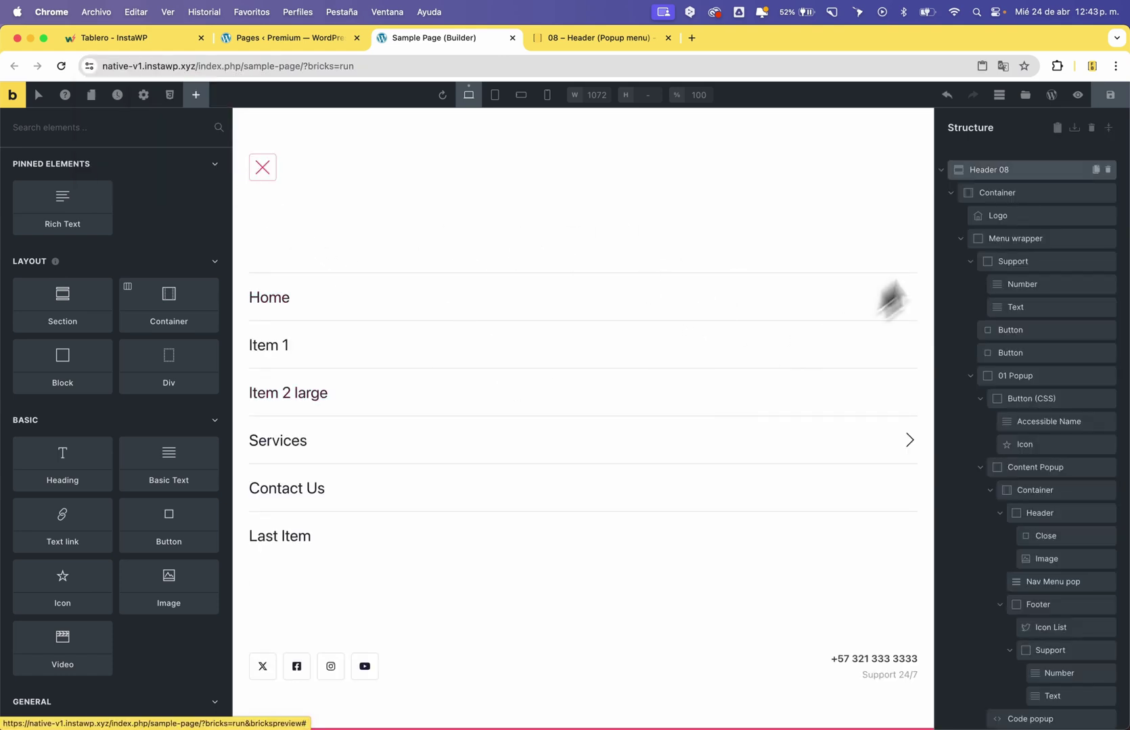
Select the Code popup element at the end of the Header 08 structure and save the page.
{"action": "scroll", "coordinate": [1031, 397], "scroll_direction": "down", "scroll_amount": 1}
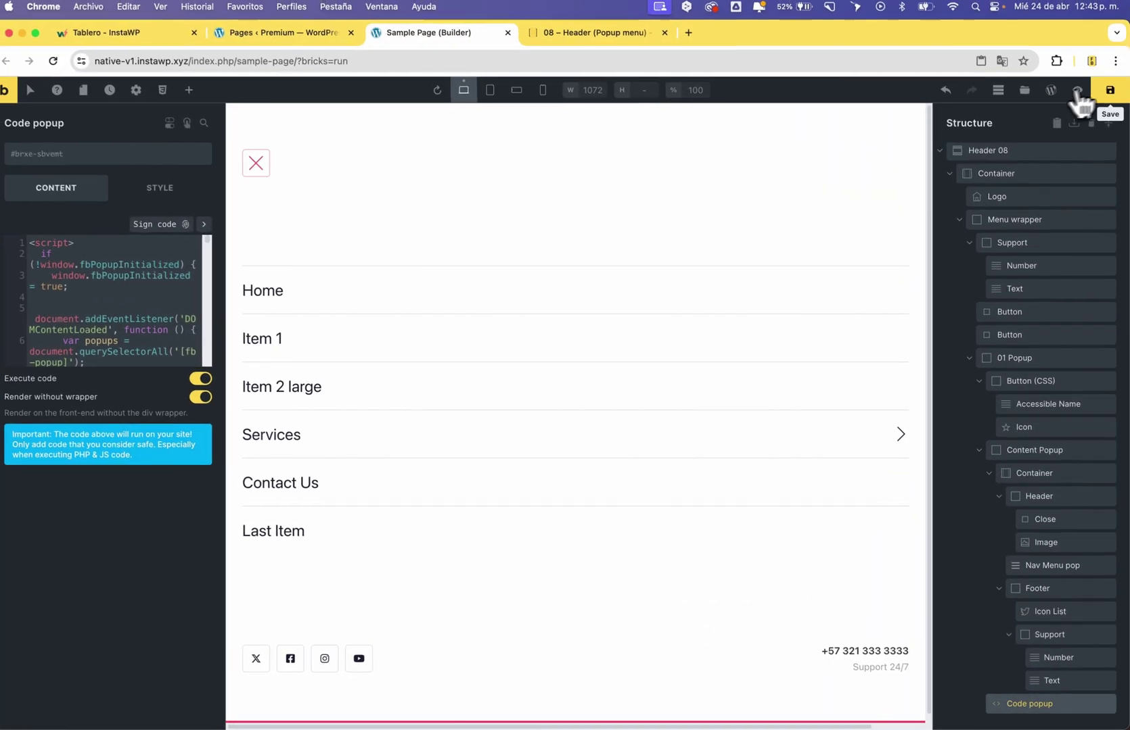
{"action": "left_click", "coordinate": [1107, 93]}
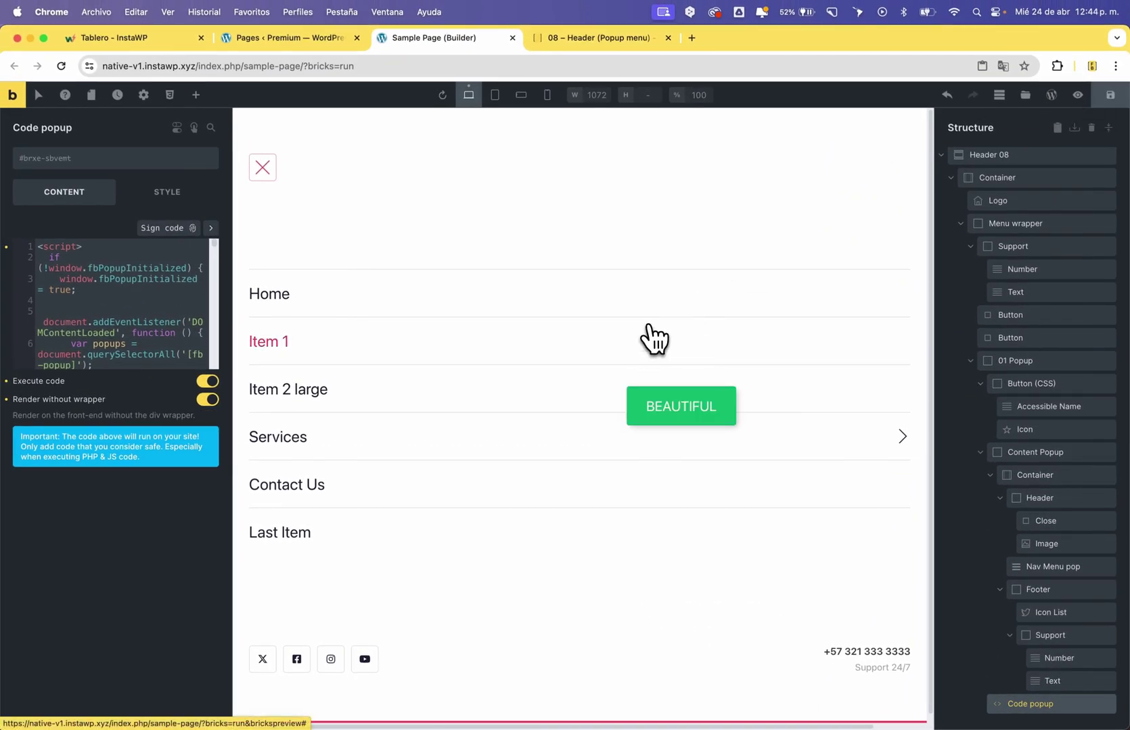
Preview the Sample Page in a new tab and test the hamburger icon of the pasted header.
{"action": "right_click", "coordinate": [27, 96]}
{"action": "left_click", "coordinate": [41, 100]}
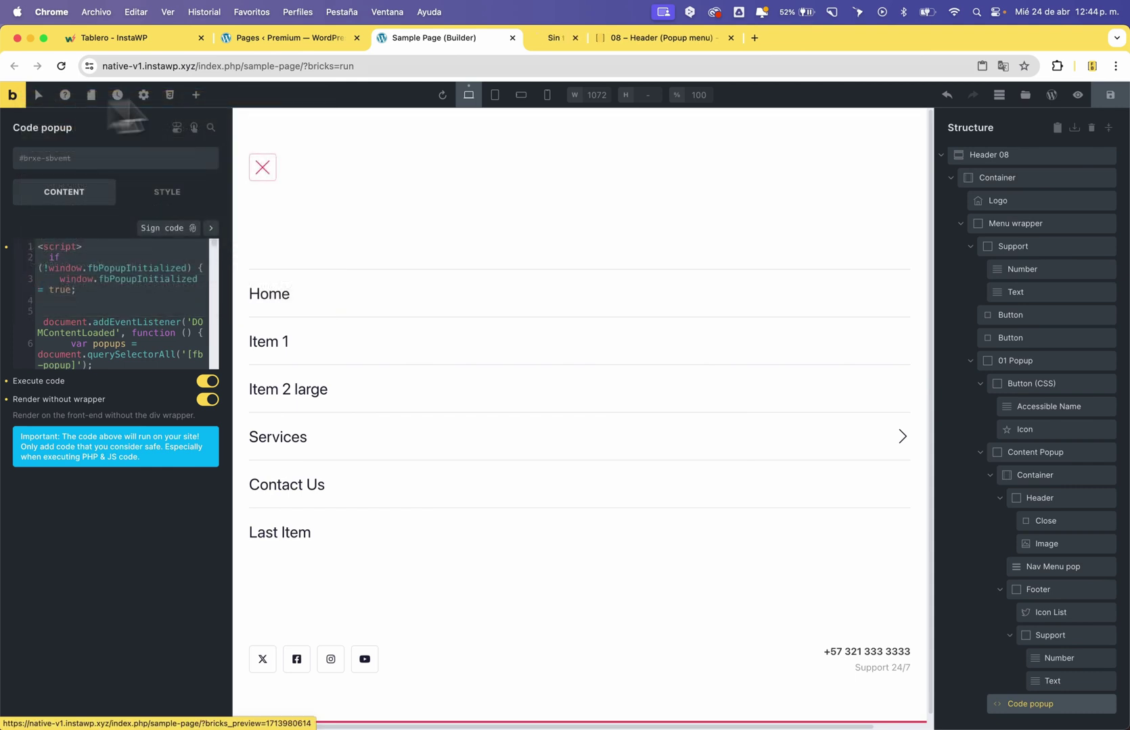
{"action": "left_click", "coordinate": [559, 39]}
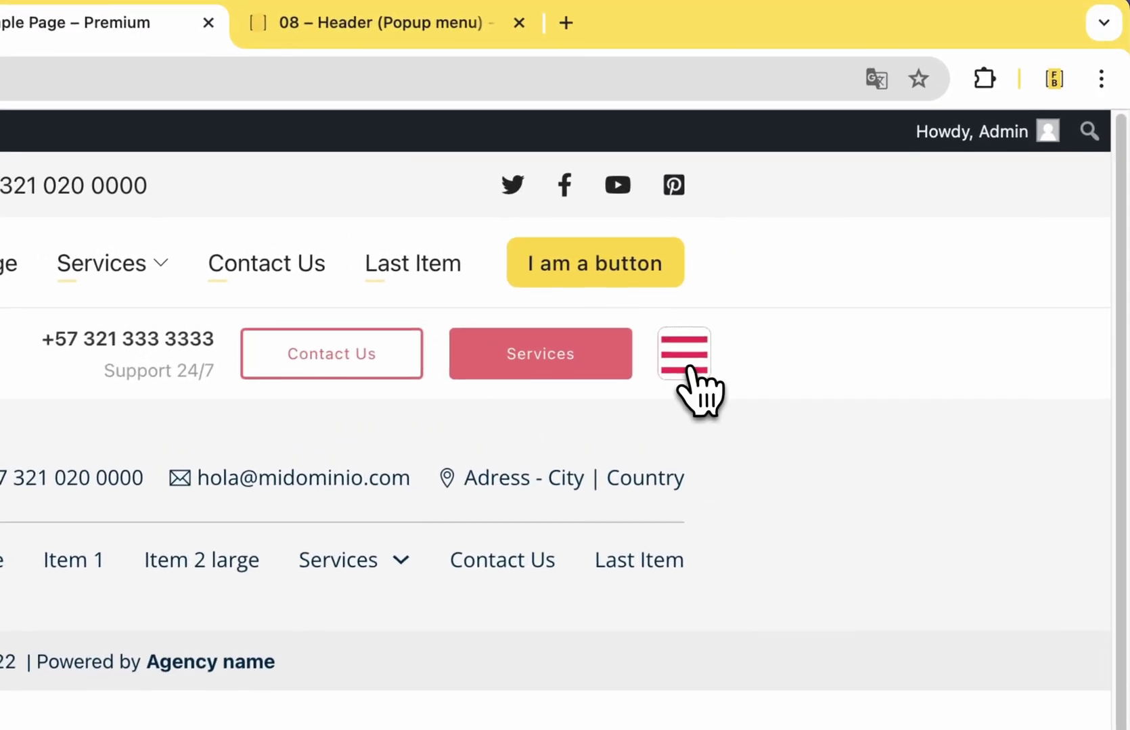
{"action": "left_click", "coordinate": [907, 205]}
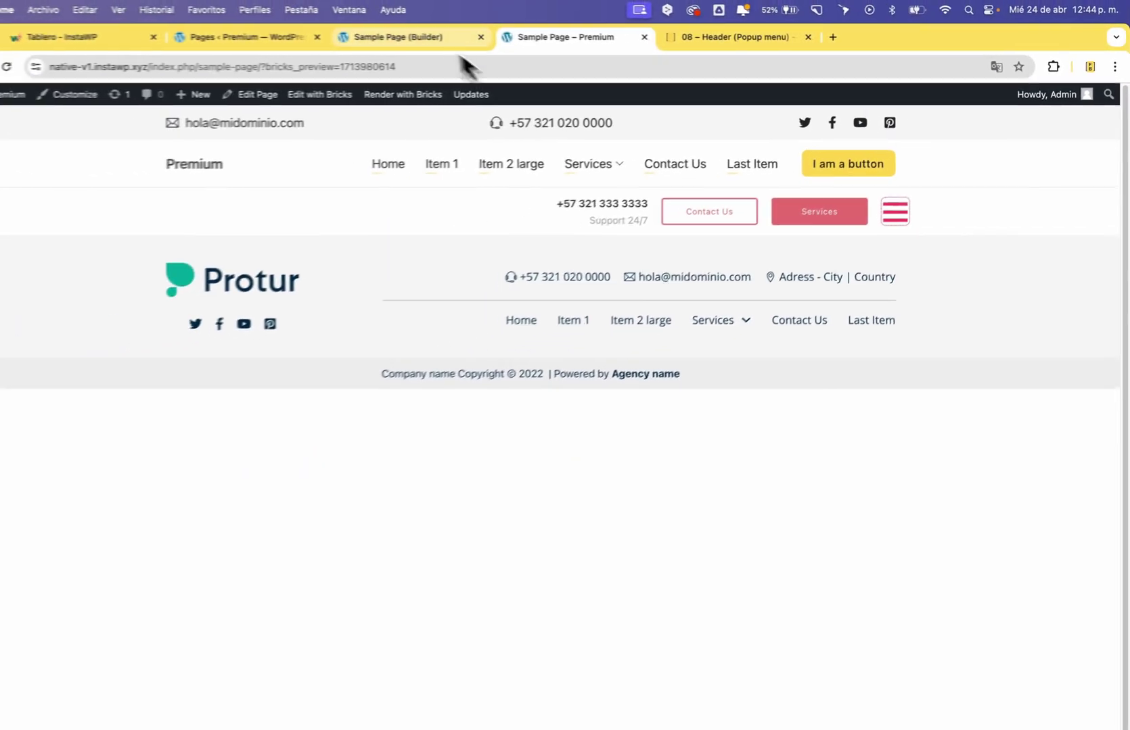
Sign the code of the Code popup element in the Sample Page builder.
{"action": "left_click", "coordinate": [433, 37]}
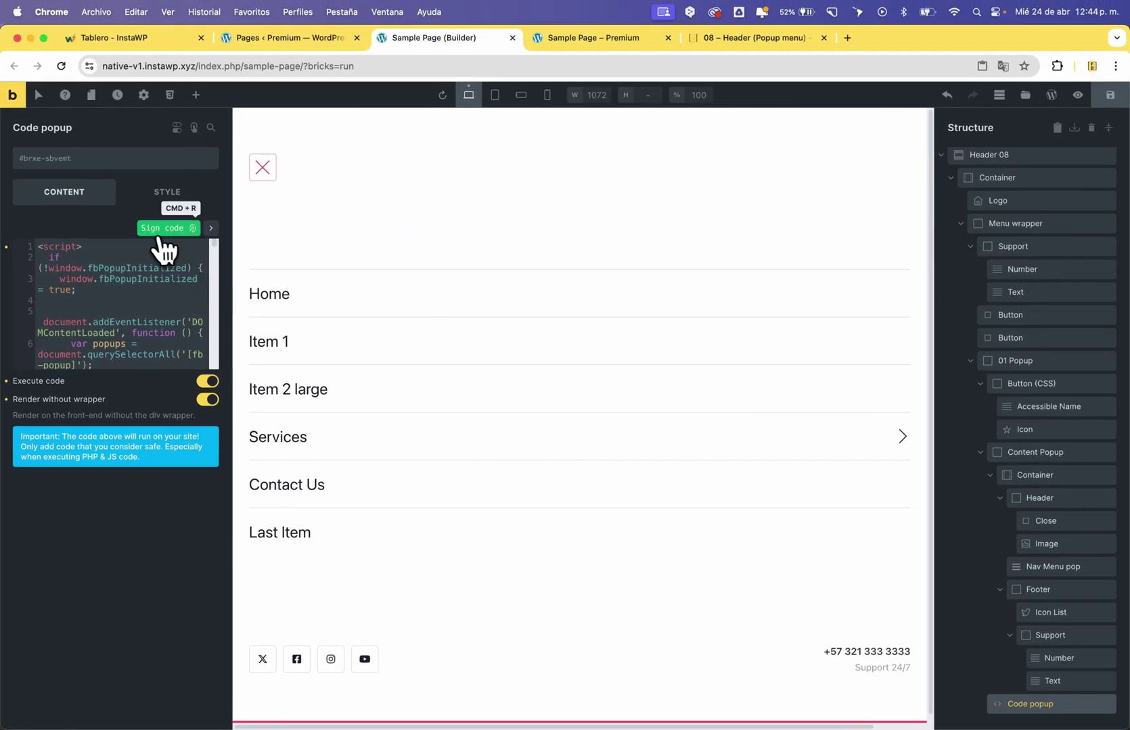
{"action": "left_click", "coordinate": [154, 228]}
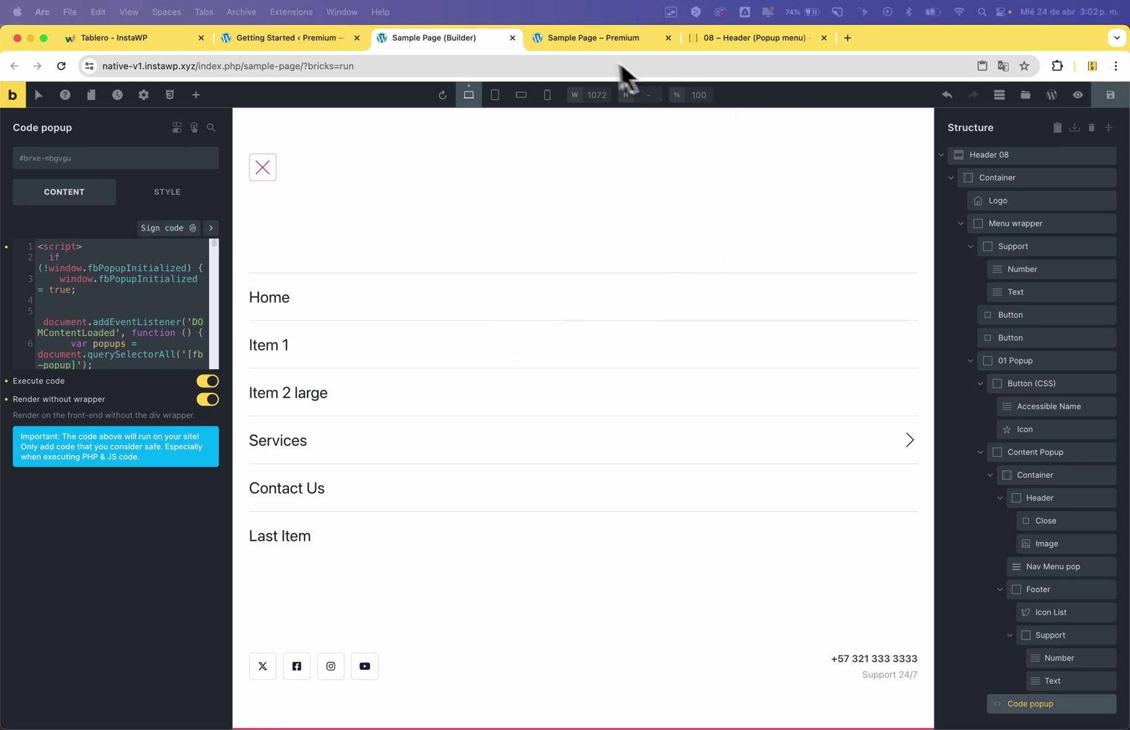
Reload the Sample Page preview, test opening and closing the hamburger popup menu, and return to the builder.
{"action": "left_click", "coordinate": [580, 39]}
{"action": "left_click", "coordinate": [61, 67]}
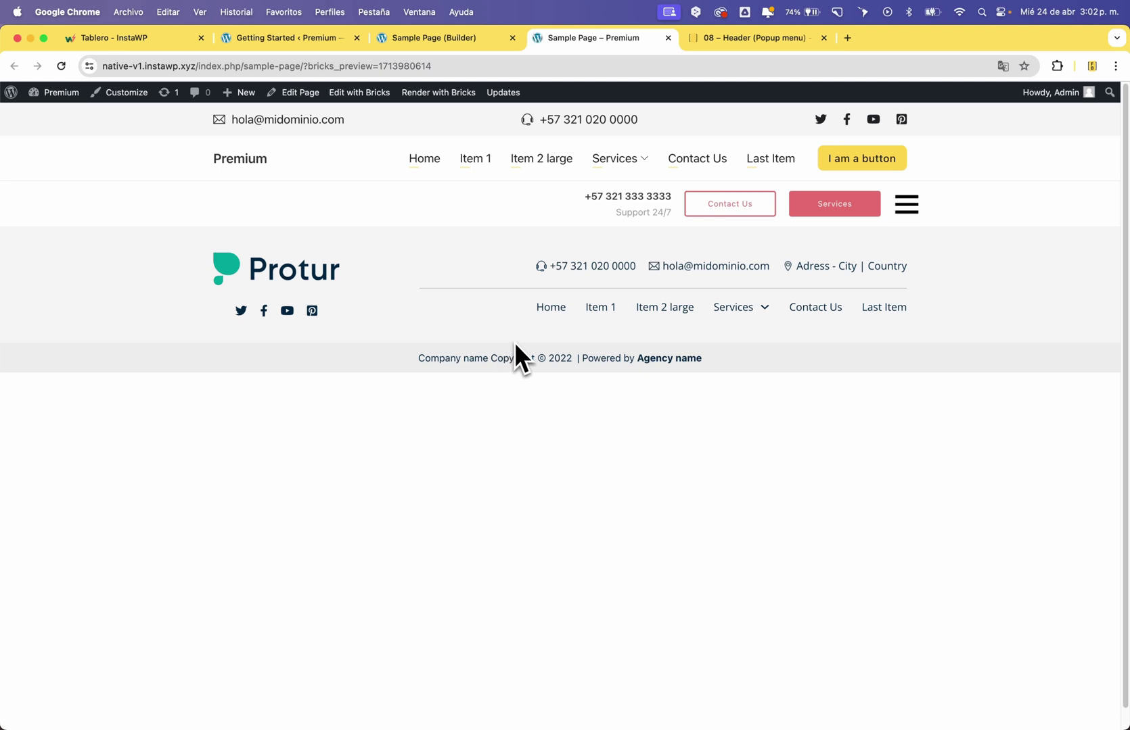
{"action": "left_click", "coordinate": [906, 203]}
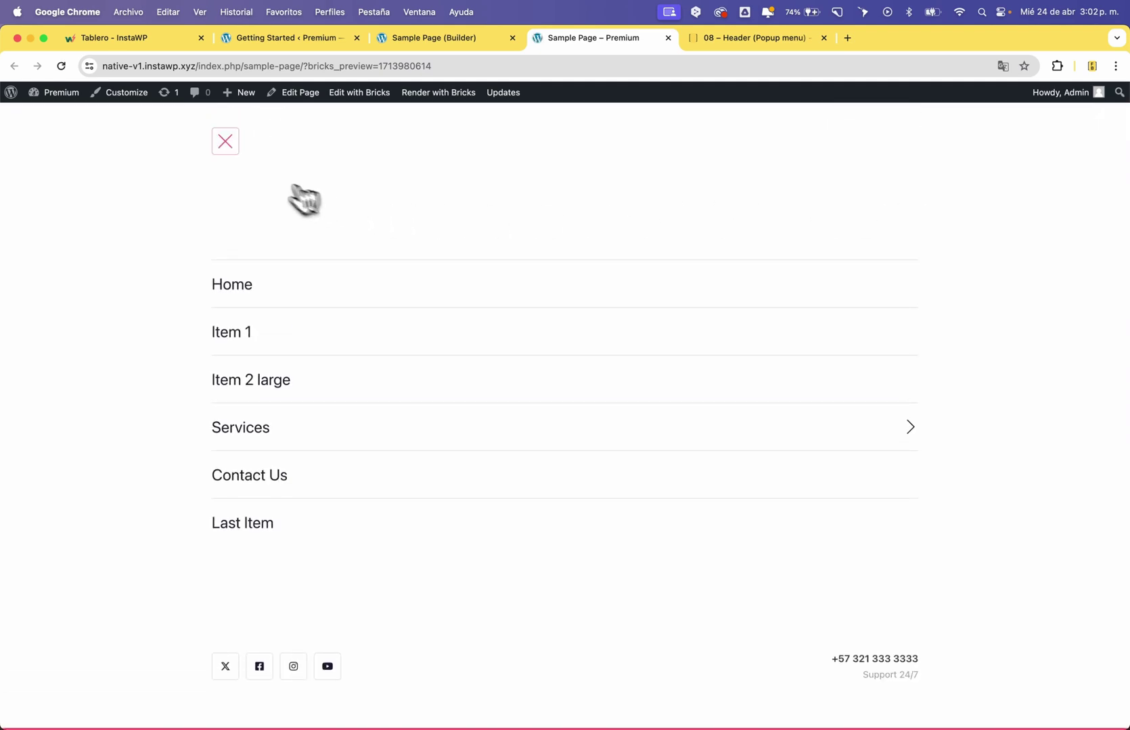
{"action": "left_click", "coordinate": [226, 145]}
{"action": "left_click", "coordinate": [460, 38]}
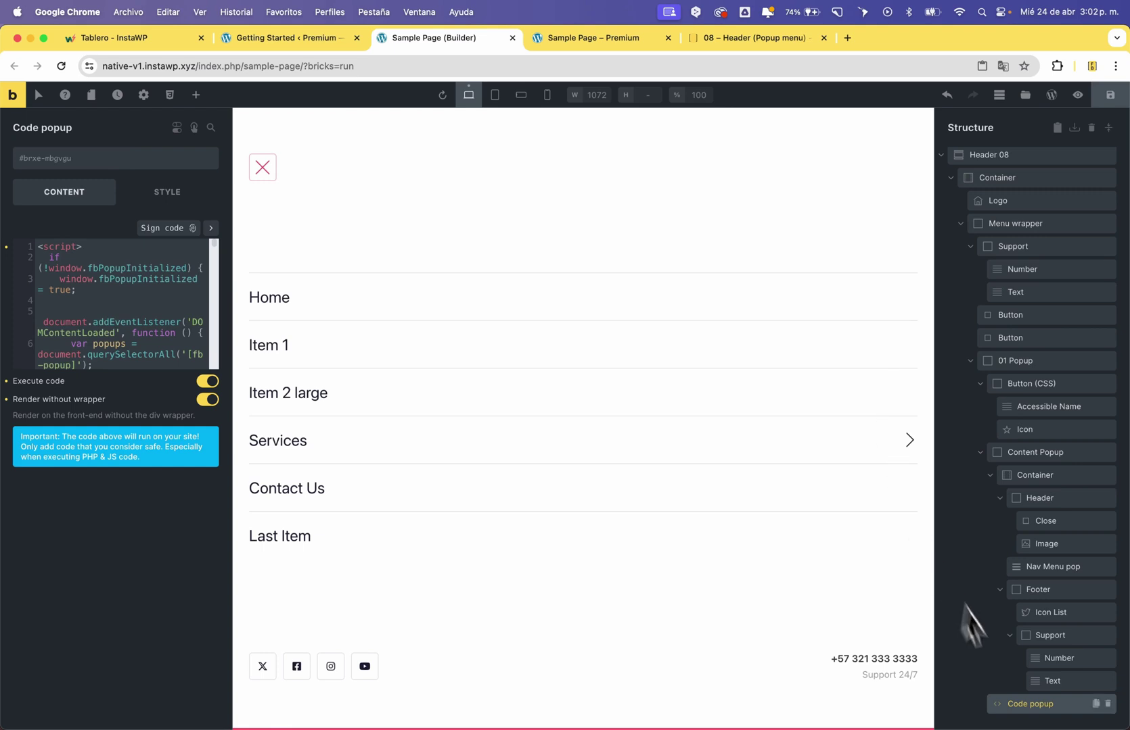
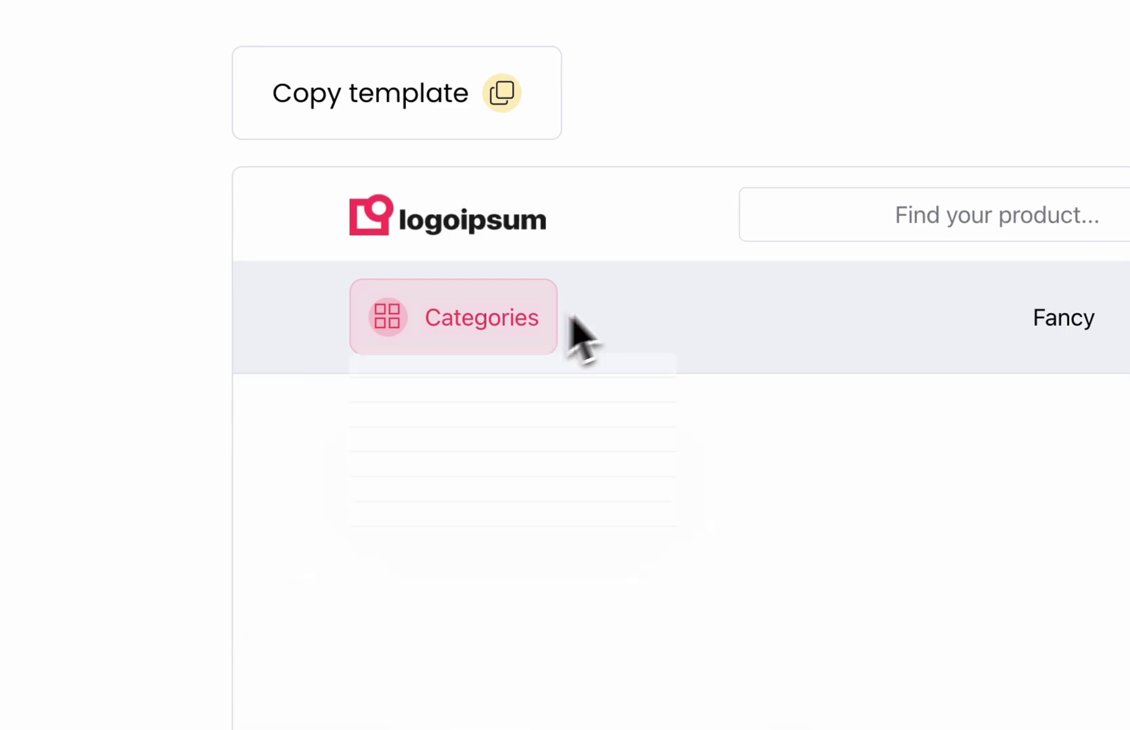
Expand the Categories menu in the 01 - Woo header template preview and open the Decoration submenu.
{"action": "left_click", "coordinate": [482, 326]}
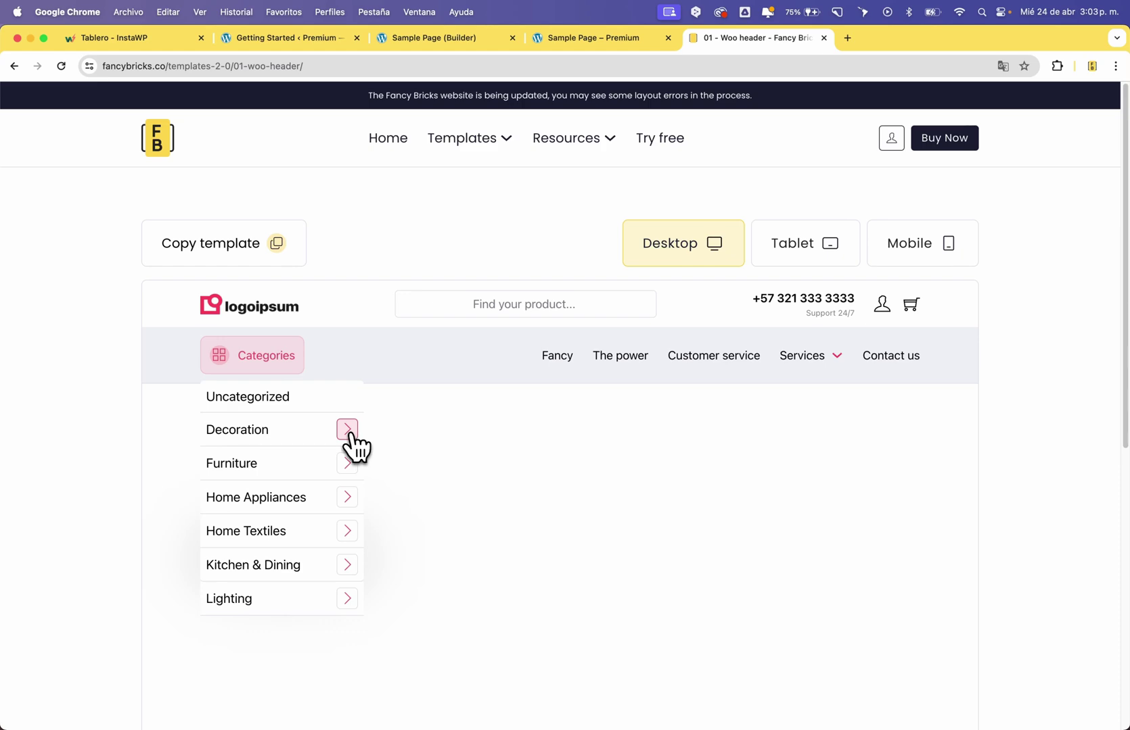
{"action": "left_click", "coordinate": [347, 430]}
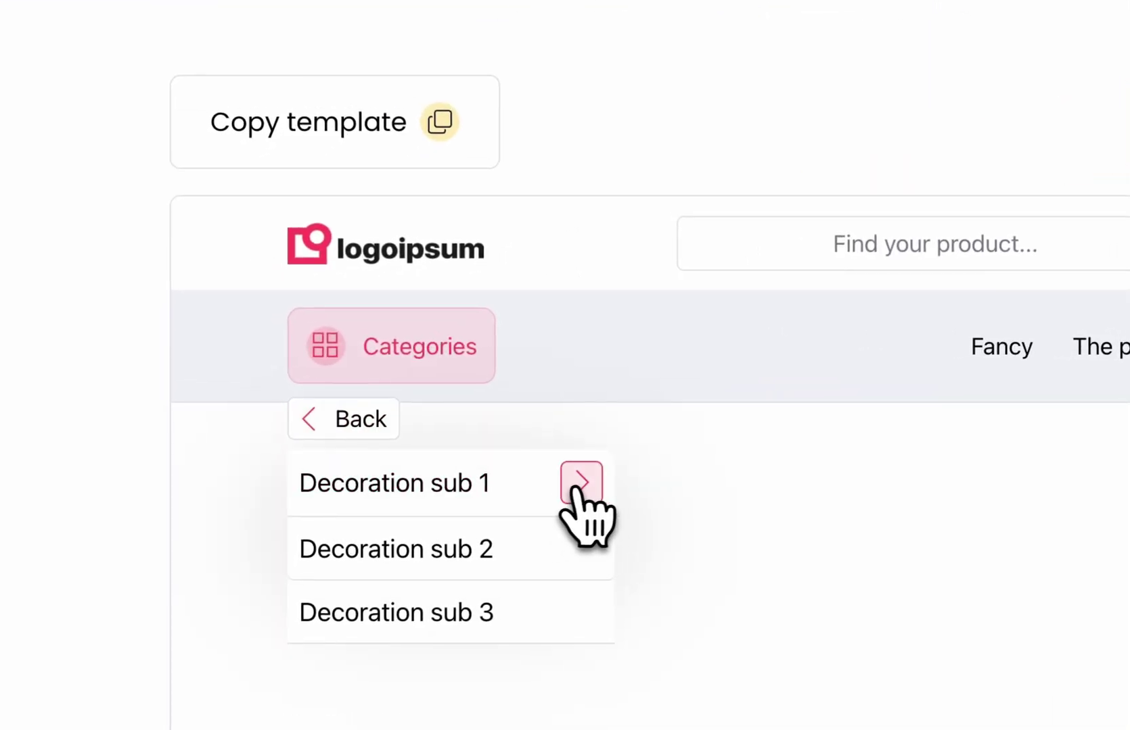
Open the Decoration sub 1 submenu in the Woo header preview and go back through the category levels.
{"action": "left_click", "coordinate": [581, 484]}
{"action": "left_click", "coordinate": [345, 432]}
{"action": "left_click", "coordinate": [362, 428]}
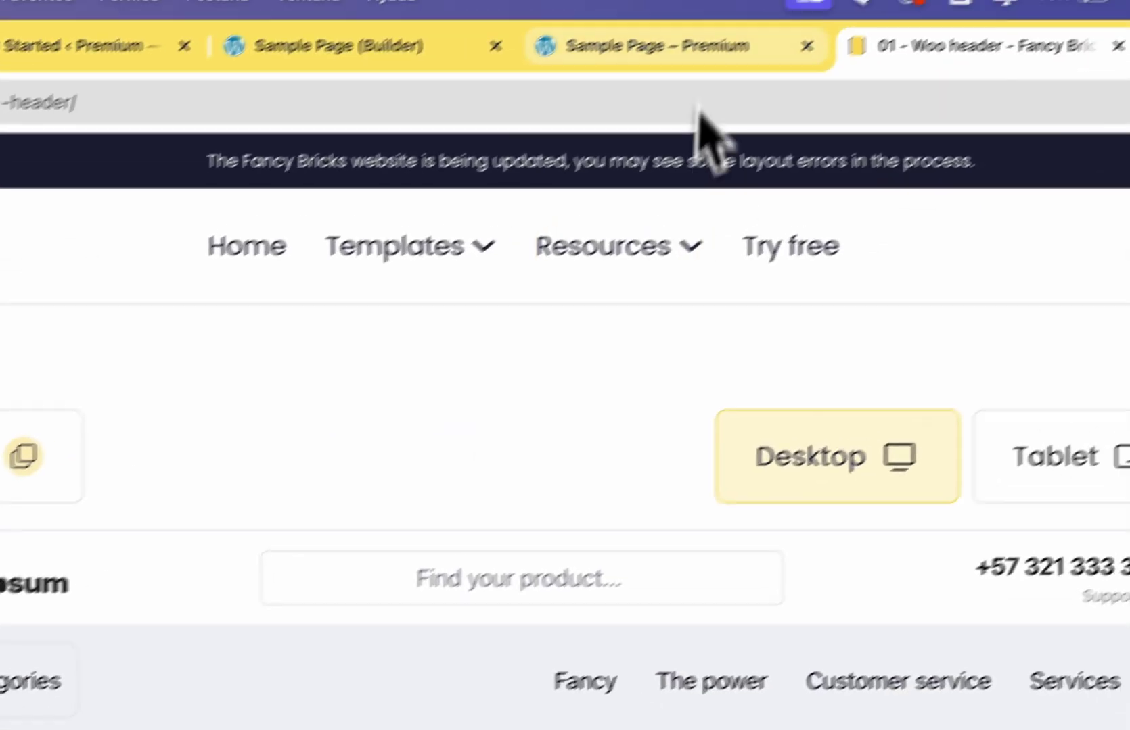
Copy the Native Light version of the 01 - Woo header template and paste it into the Sample Page builder.
{"action": "left_click", "coordinate": [626, 61]}
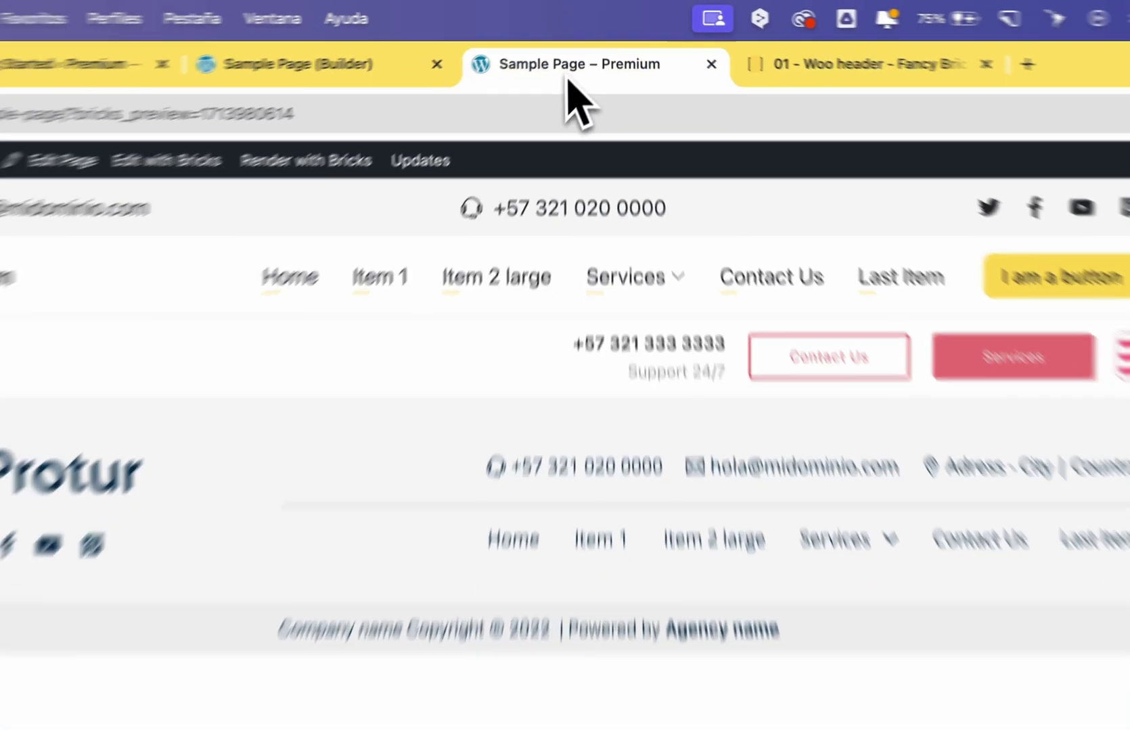
{"action": "left_click", "coordinate": [812, 64]}
{"action": "left_click", "coordinate": [252, 261]}
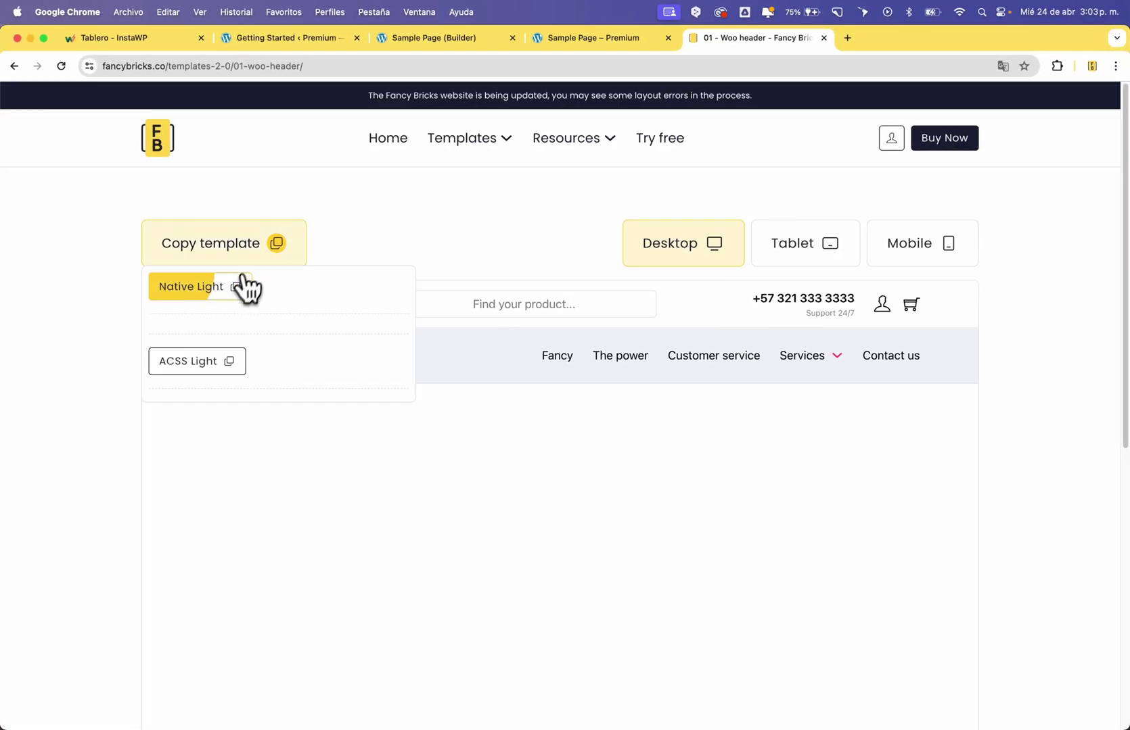
{"action": "left_click", "coordinate": [240, 284]}
{"action": "left_click", "coordinate": [446, 39]}
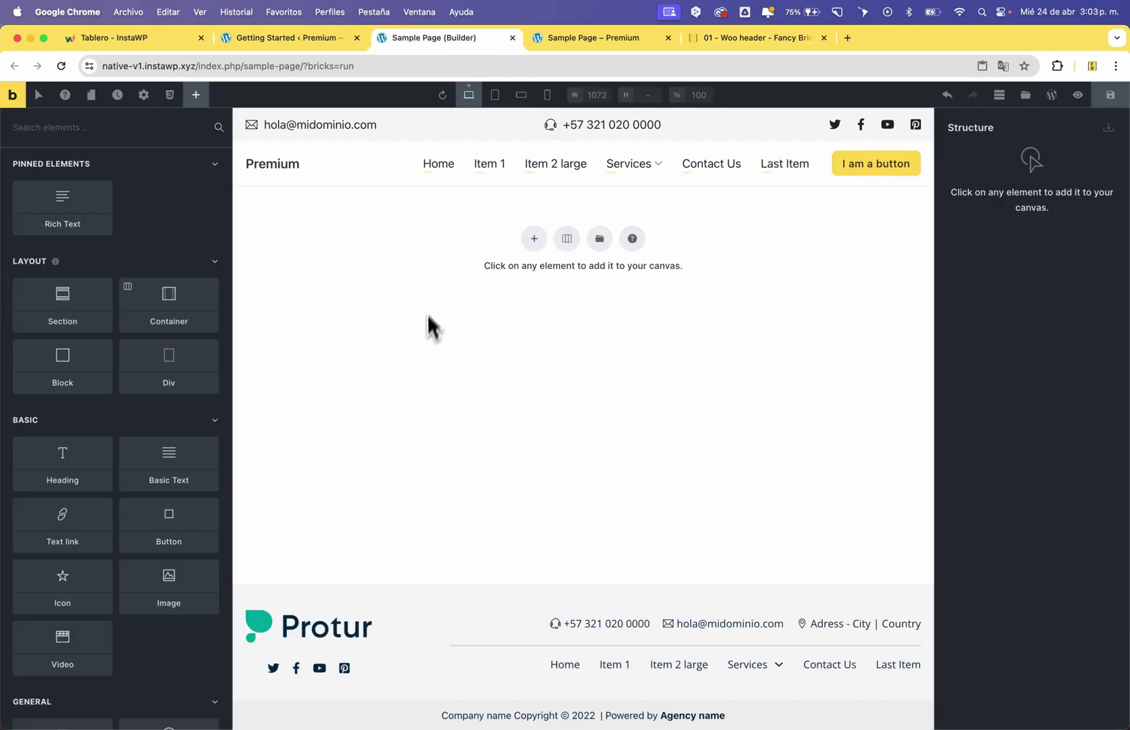
{"action": "key", "text": "super+v"}
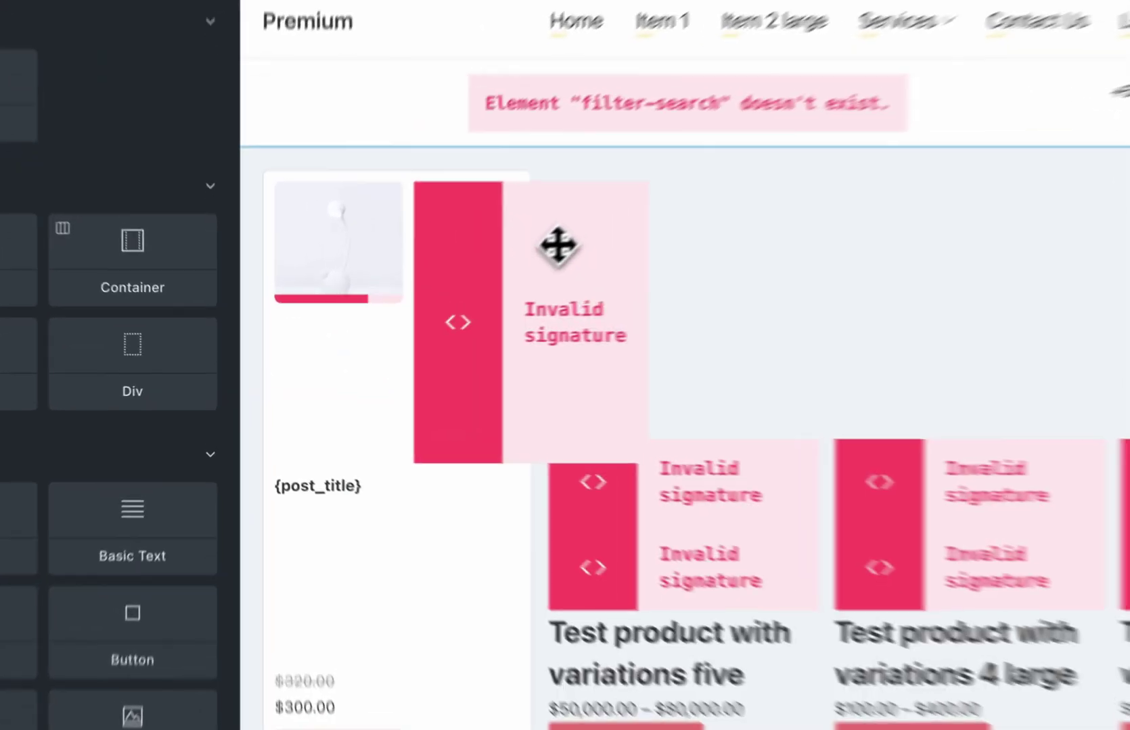
Examine the Code elements of the pasted Woo header on the canvas and in the structure tree for signature problems.
{"action": "left_click", "coordinate": [558, 245]}
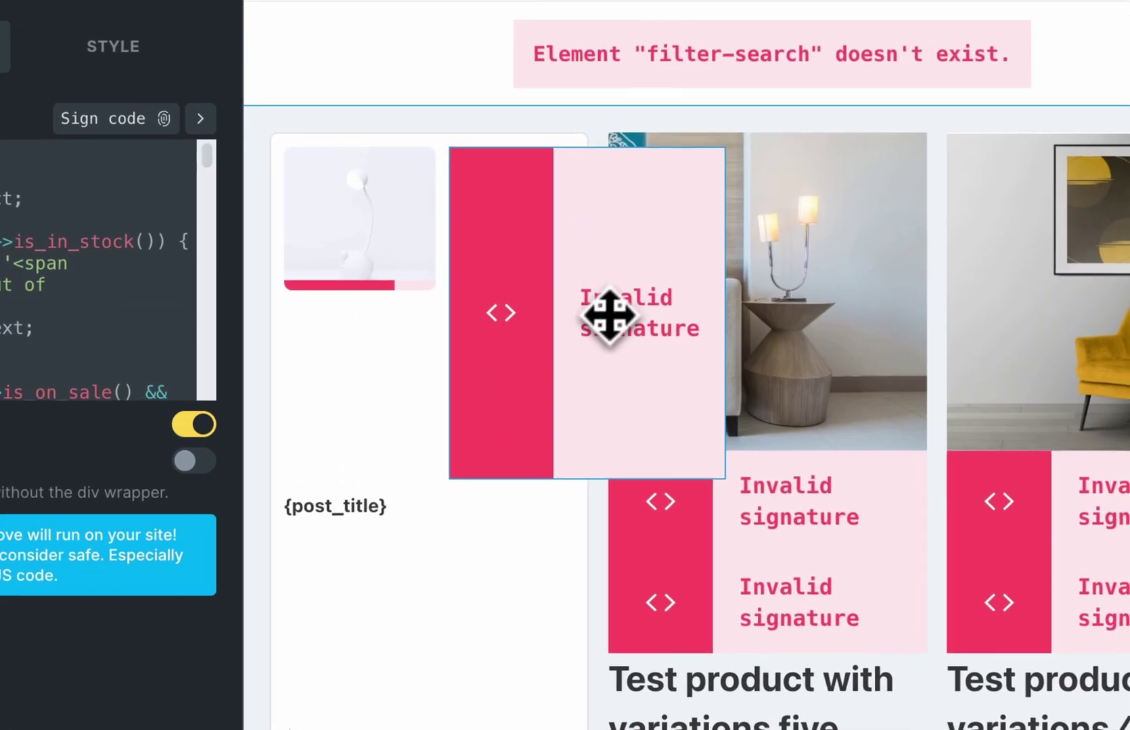
{"action": "scroll", "coordinate": [546, 322], "scroll_direction": "down", "scroll_amount": 10}
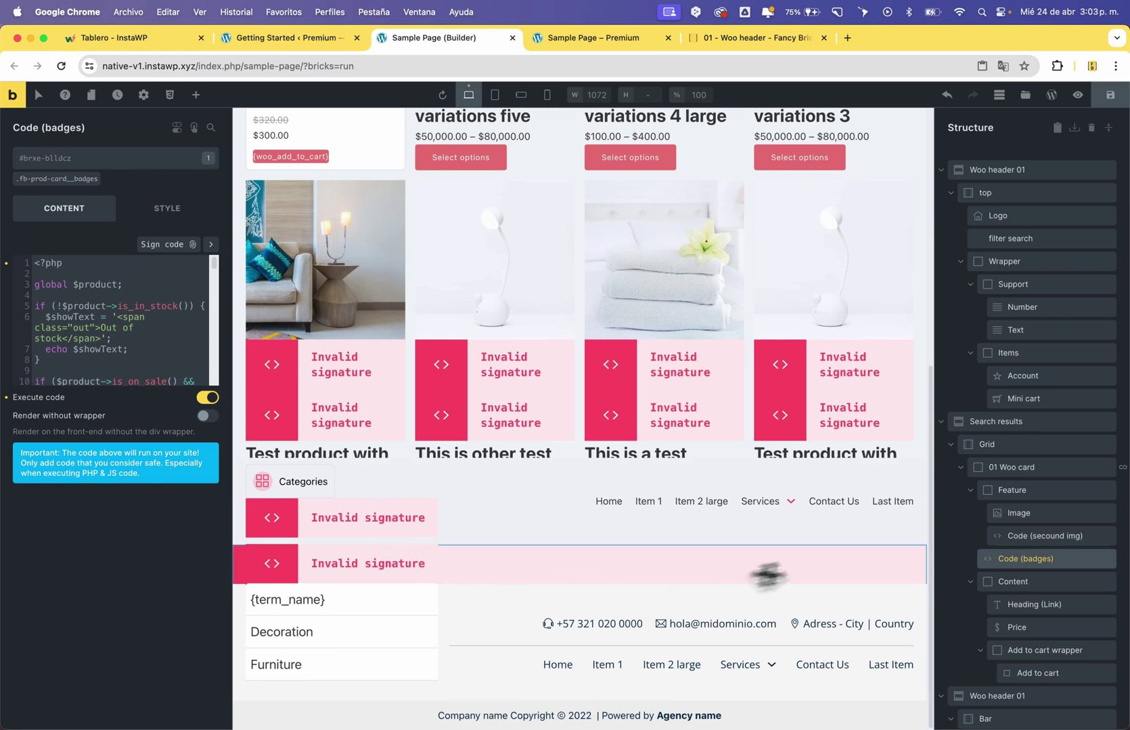
{"action": "scroll", "coordinate": [1096, 586], "scroll_direction": "down", "scroll_amount": 2}
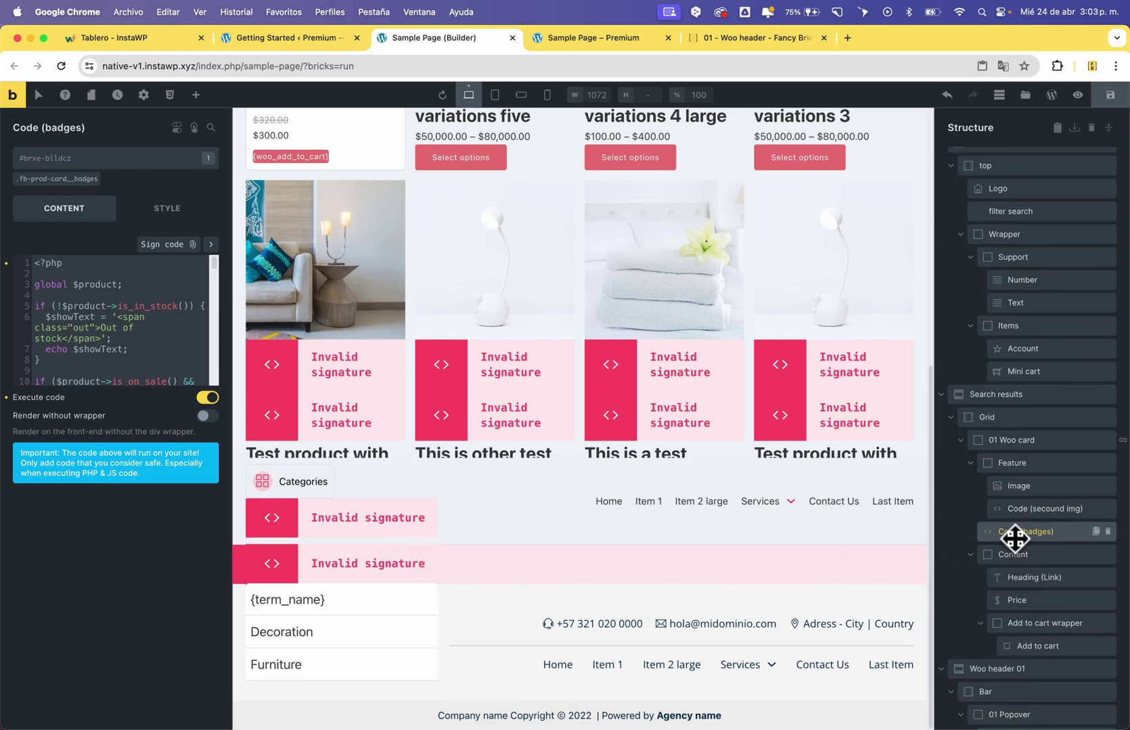
{"action": "scroll", "coordinate": [1012, 538], "scroll_direction": "down", "scroll_amount": 5}
{"action": "scroll", "coordinate": [1015, 544], "scroll_direction": "down", "scroll_amount": 6}
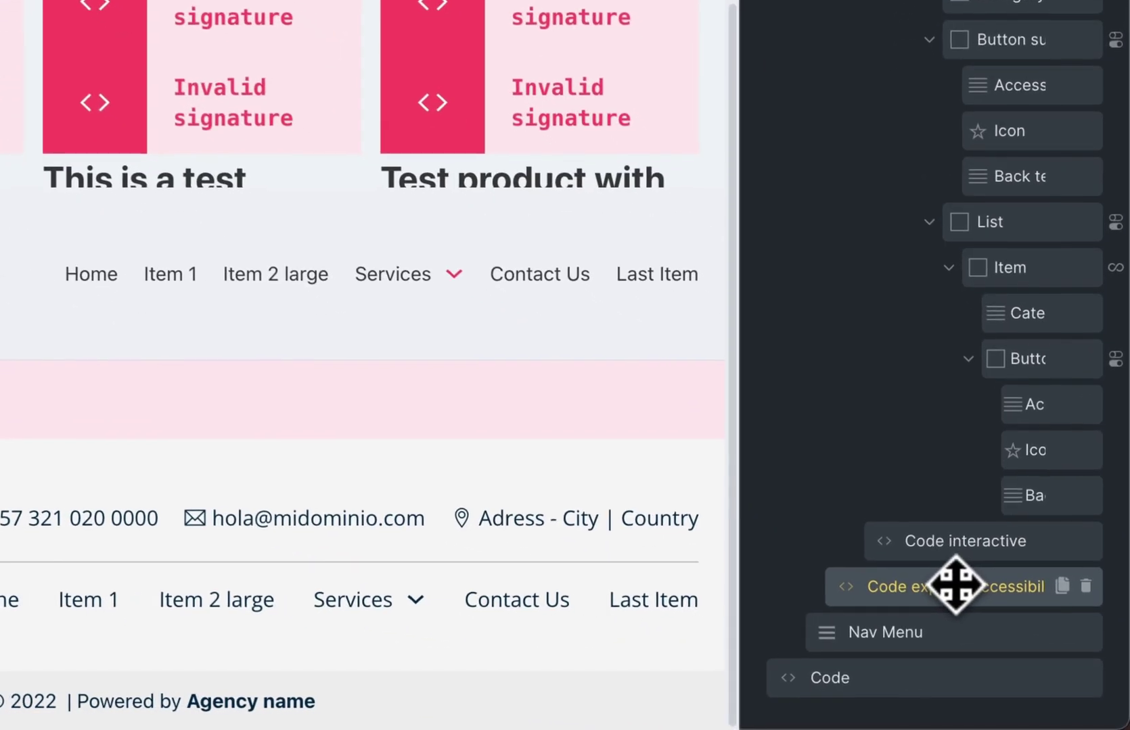
{"action": "scroll", "coordinate": [926, 353], "scroll_direction": "up", "scroll_amount": 10}
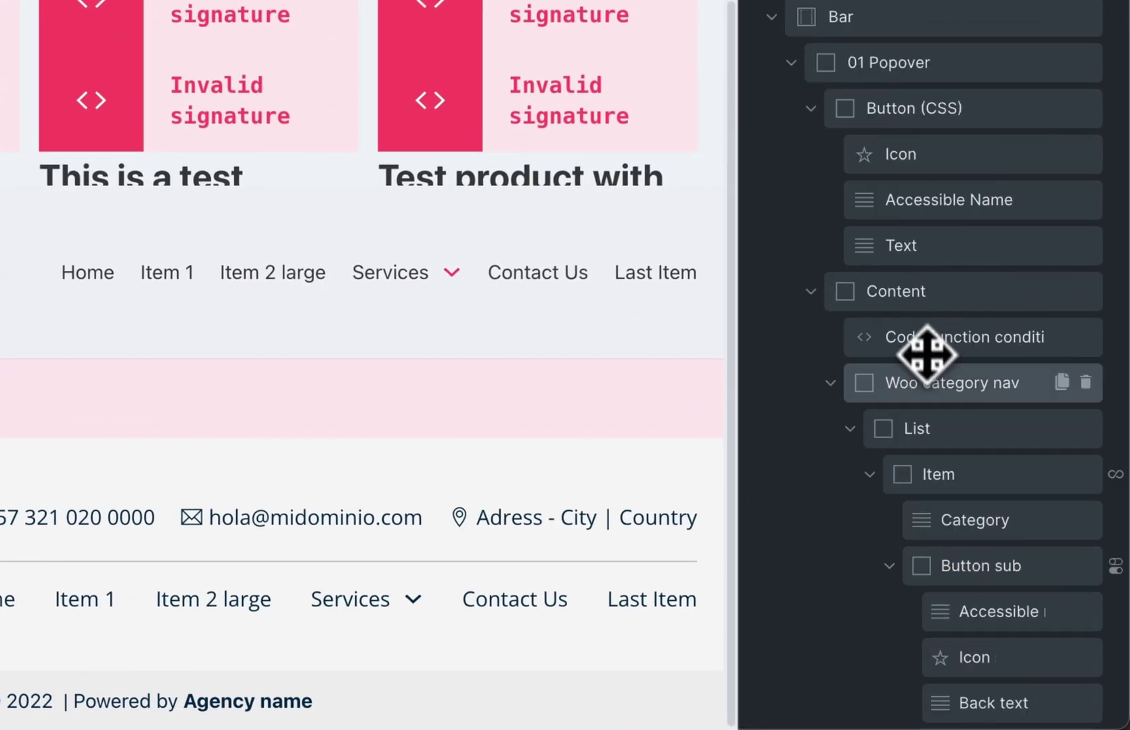
{"action": "left_click", "coordinate": [987, 242]}
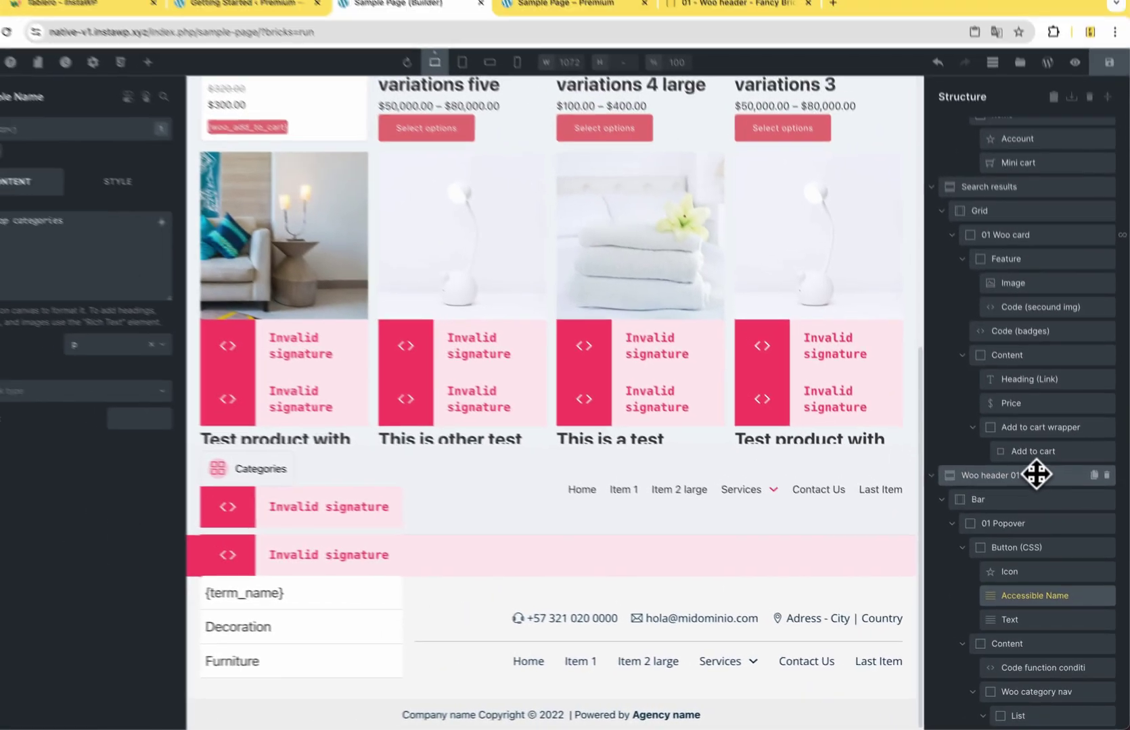
{"action": "scroll", "coordinate": [1037, 466], "scroll_direction": "up", "scroll_amount": 8}
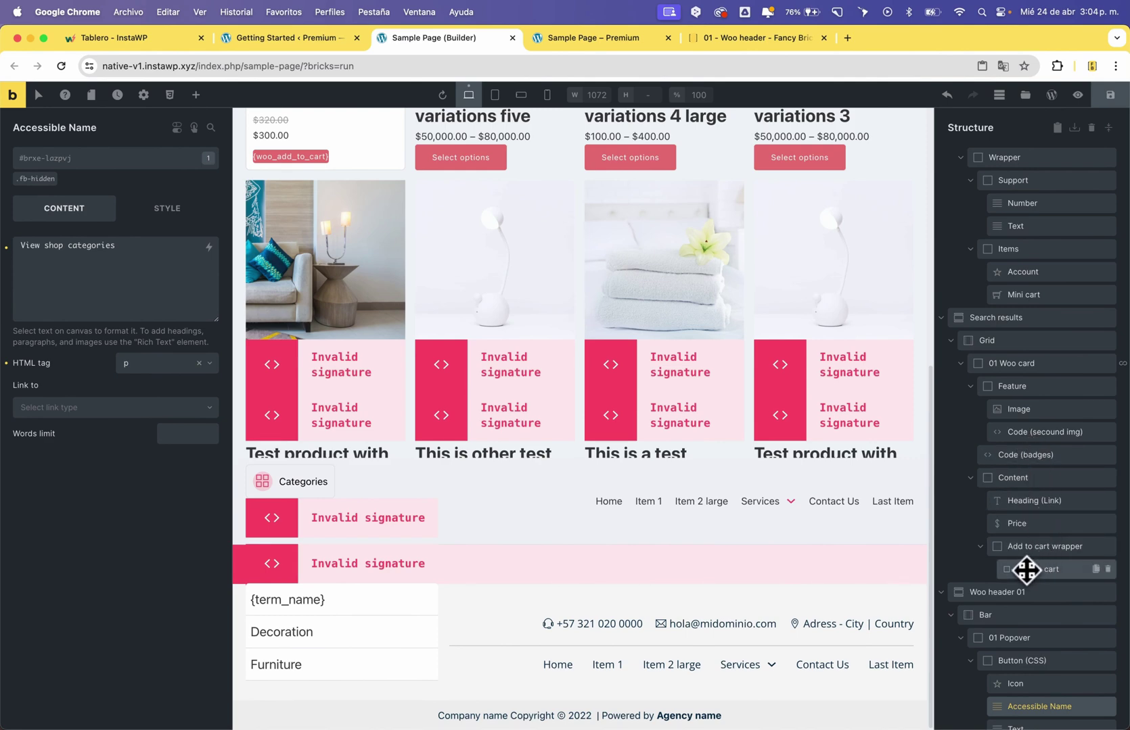
{"action": "left_click_drag", "start_coordinate": [1026, 570], "coordinate": [851, 541]}
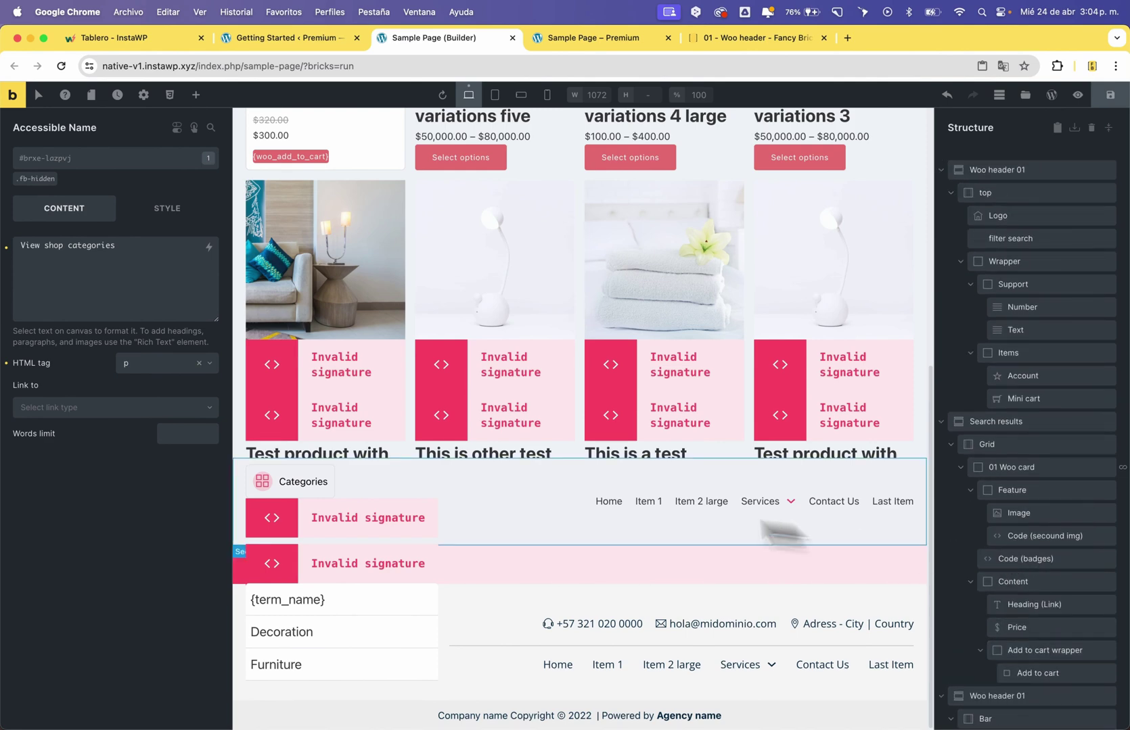
{"action": "left_click_drag", "start_coordinate": [521, 491], "coordinate": [586, 564]}
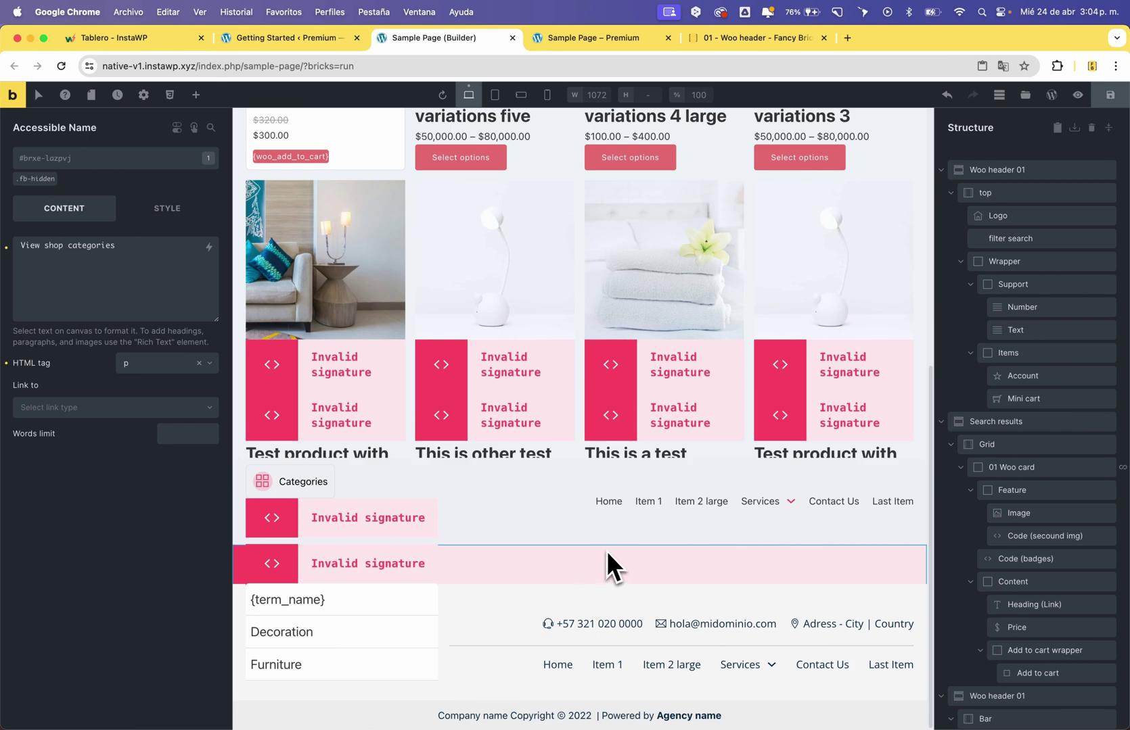
{"action": "left_click_drag", "start_coordinate": [607, 550], "coordinate": [607, 551]}
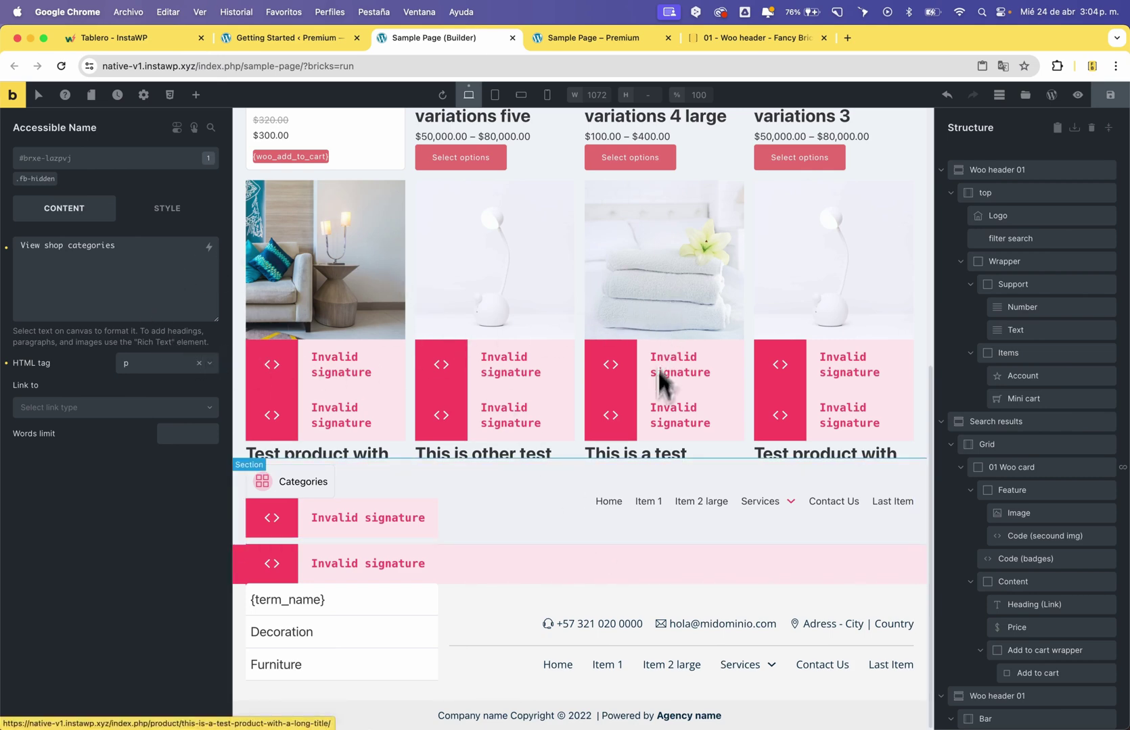
Save the Sample Page and start a code review in the Bricks custom code settings, checking the invalid signatures.
{"action": "left_click", "coordinate": [1095, 103]}
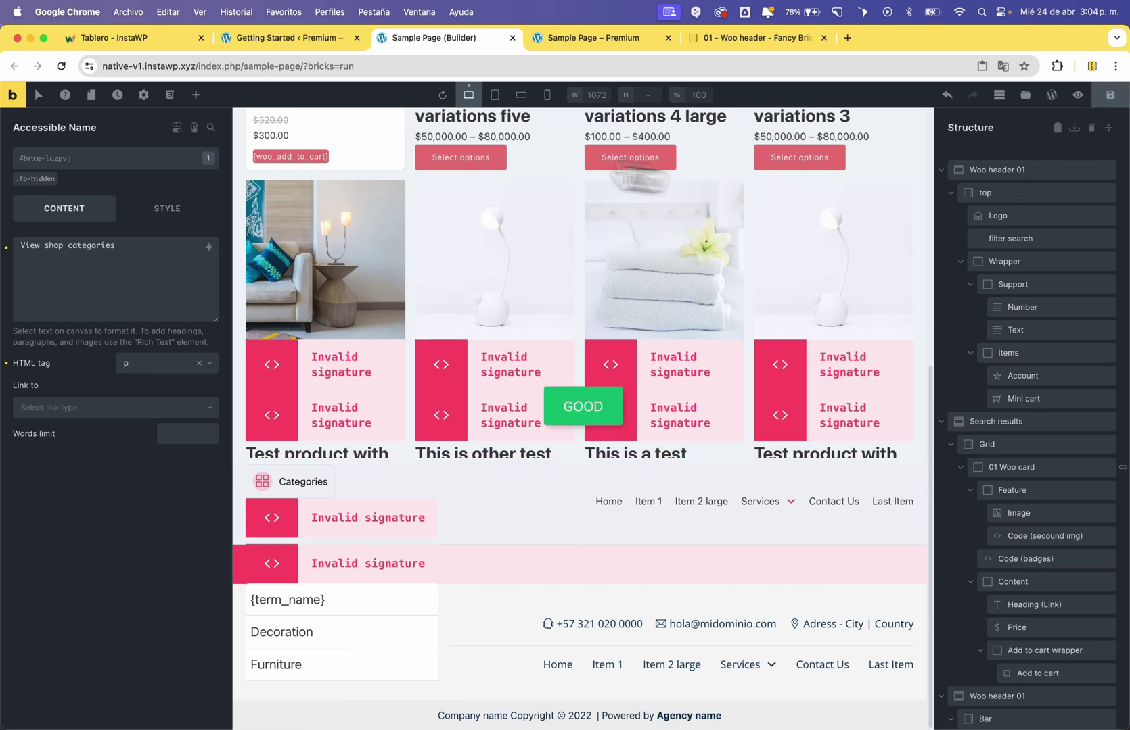
{"action": "left_click", "coordinate": [264, 39]}
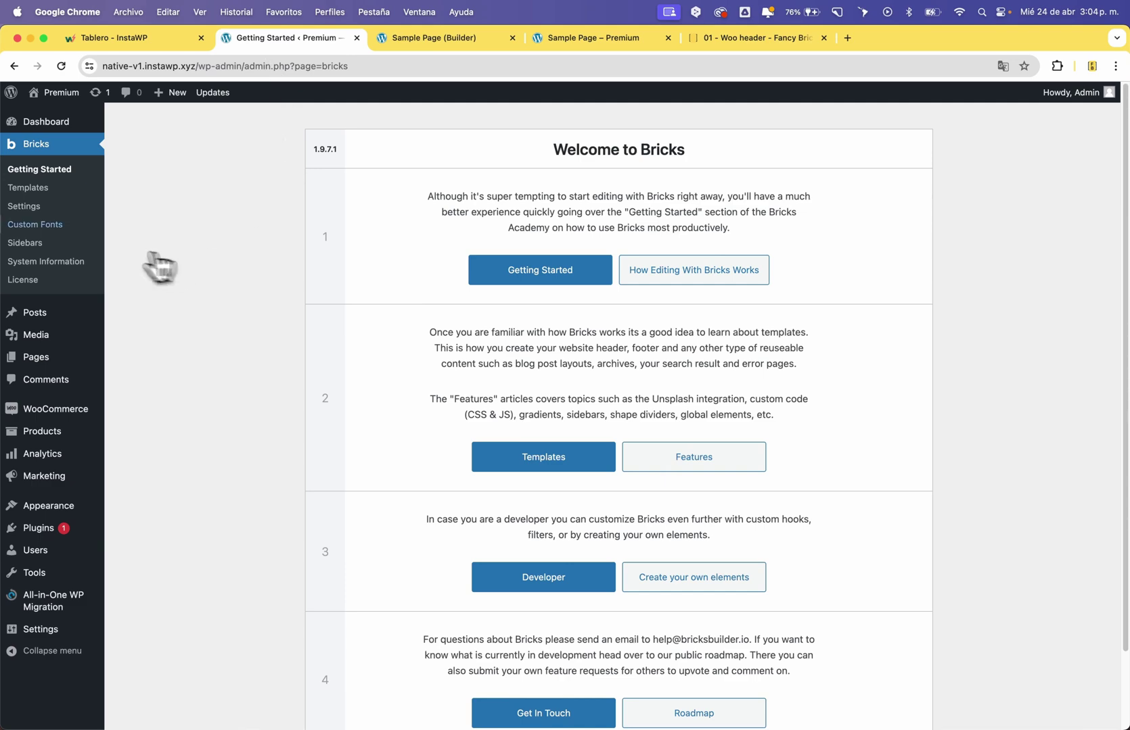
{"action": "left_click", "coordinate": [34, 204]}
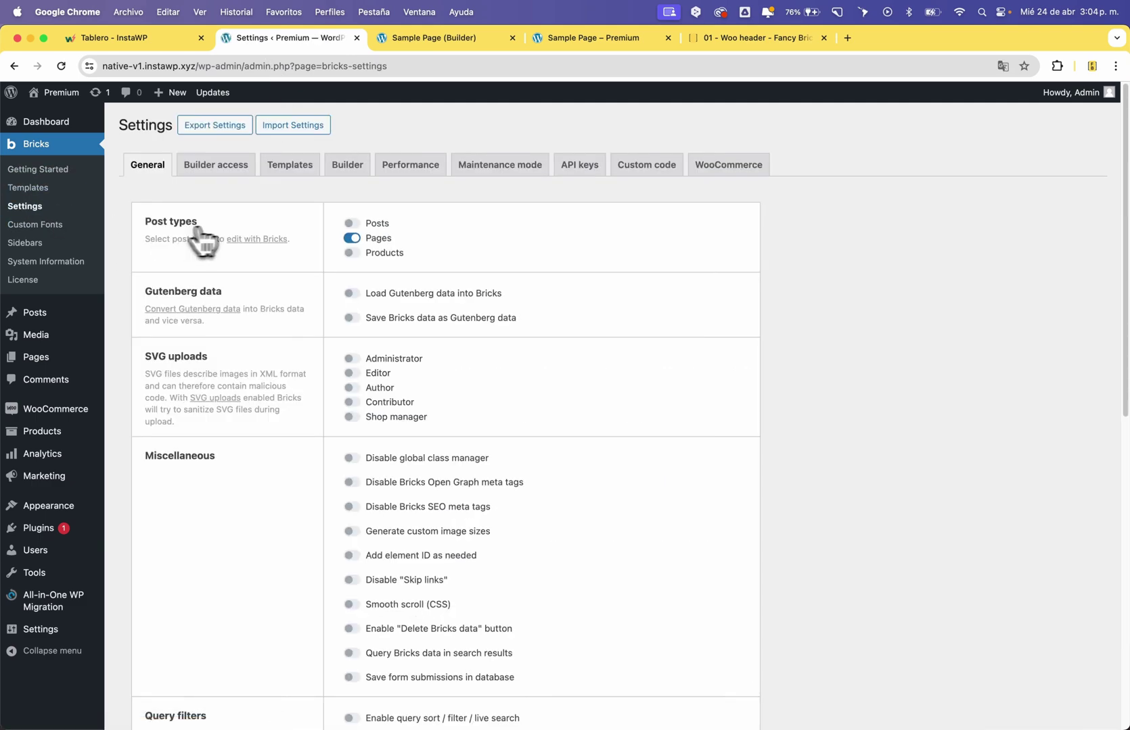
{"action": "left_click", "coordinate": [646, 168]}
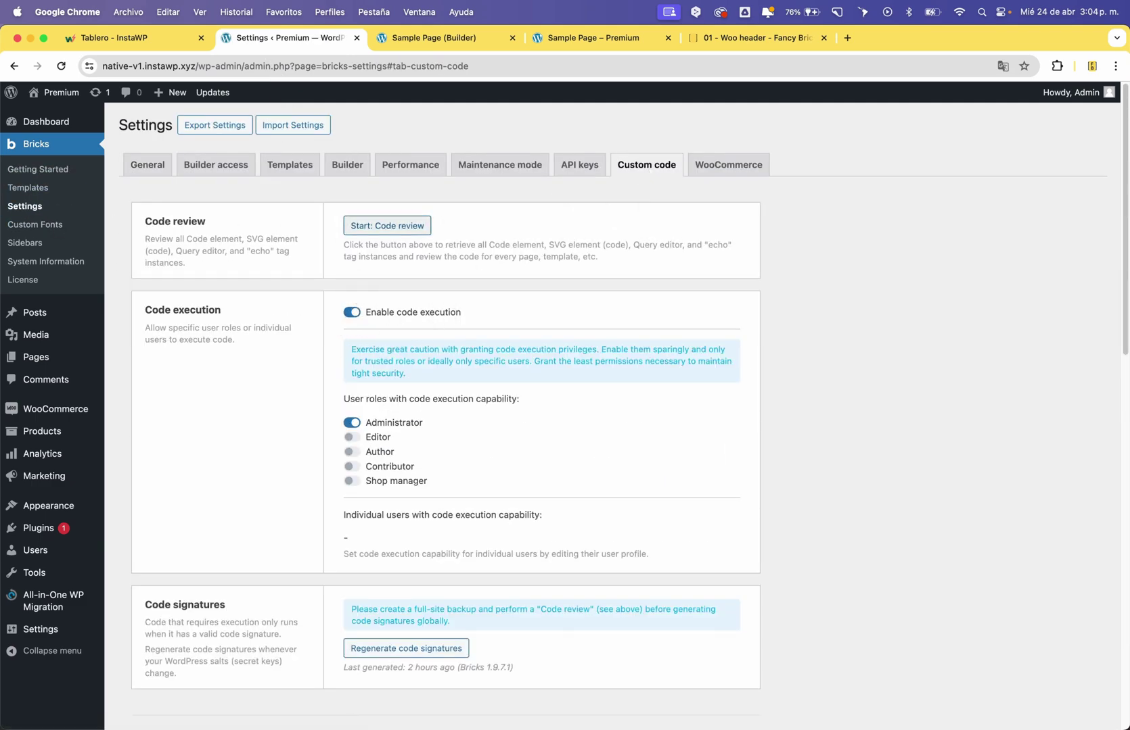
{"action": "left_click", "coordinate": [397, 232]}
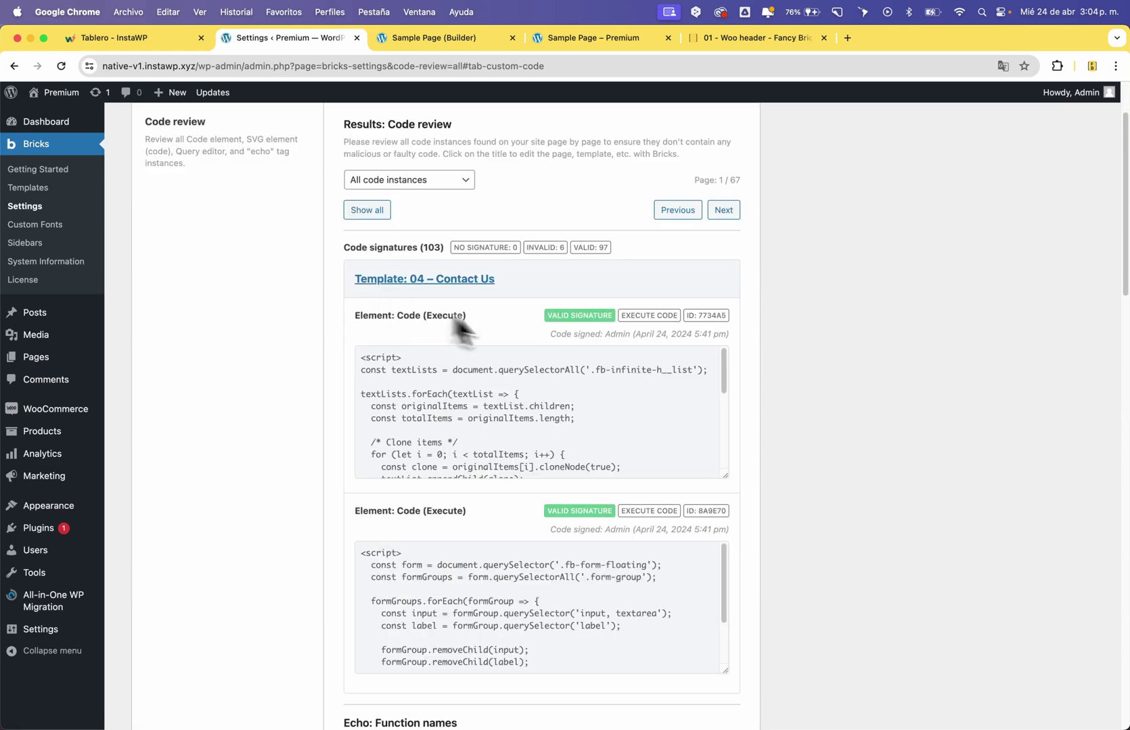
{"action": "double_click", "coordinate": [560, 247]}
Regenerate the code signatures for the whole site and accept the confirmation dialogs.
{"action": "scroll", "coordinate": [303, 372], "scroll_direction": "down", "scroll_amount": 15}
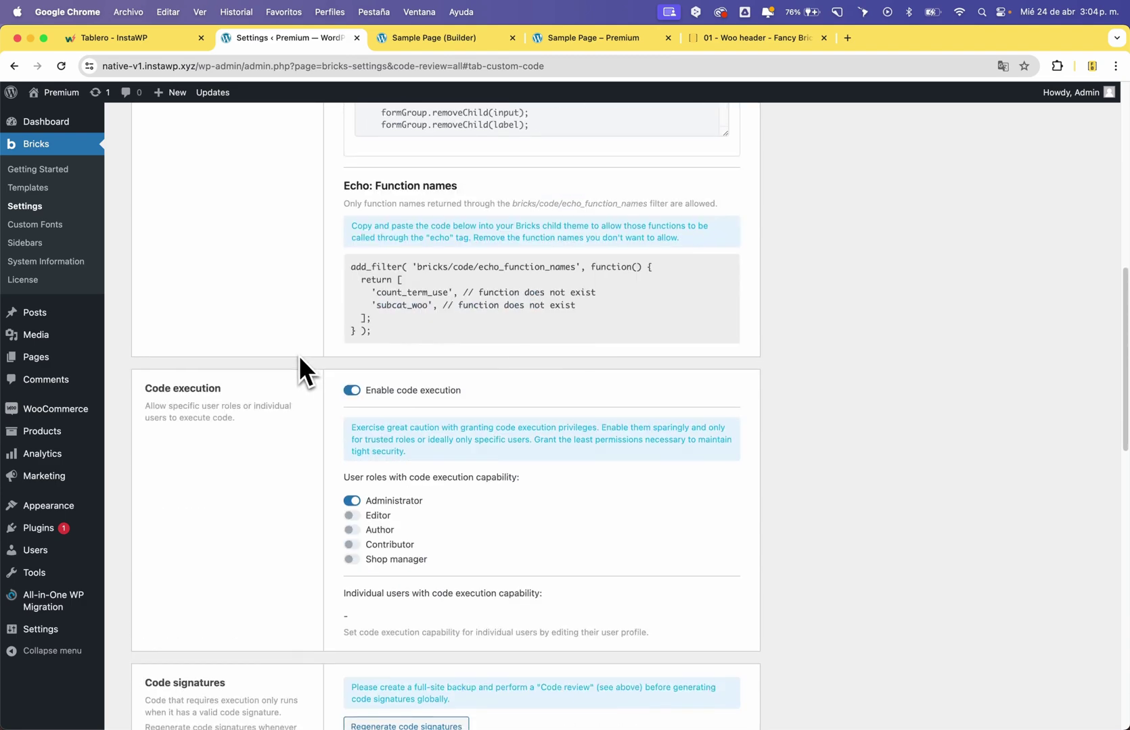
{"action": "scroll", "coordinate": [297, 357], "scroll_direction": "up", "scroll_amount": 5}
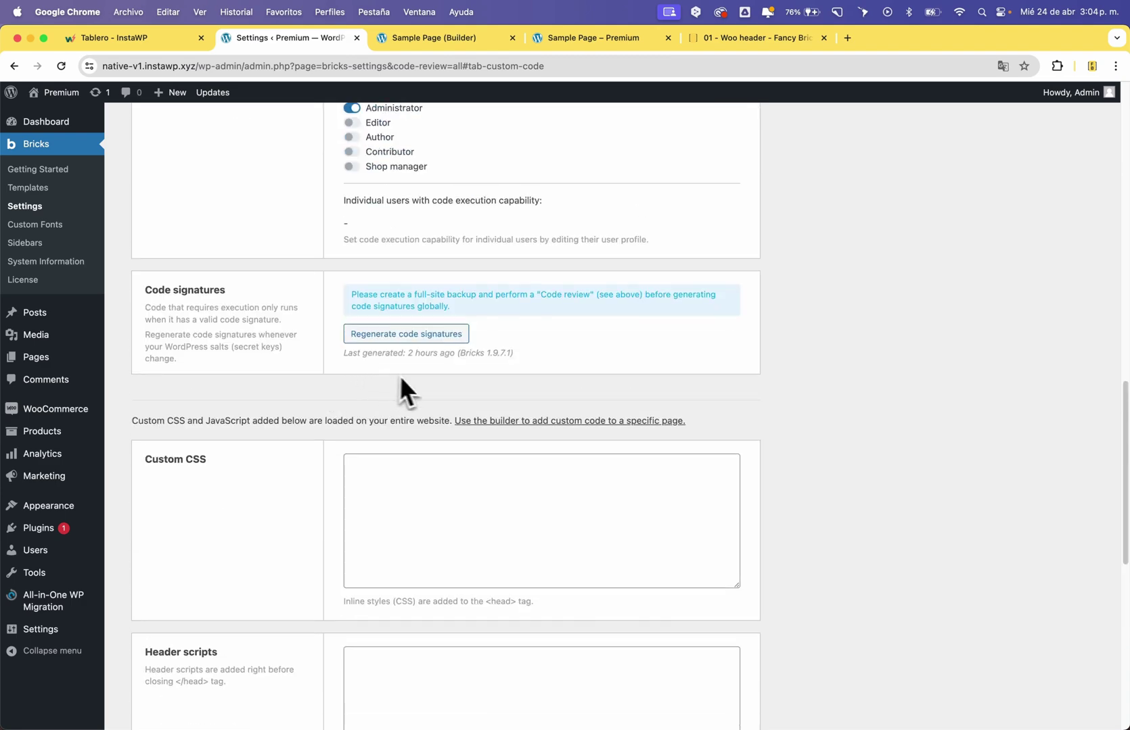
{"action": "left_click", "coordinate": [399, 335]}
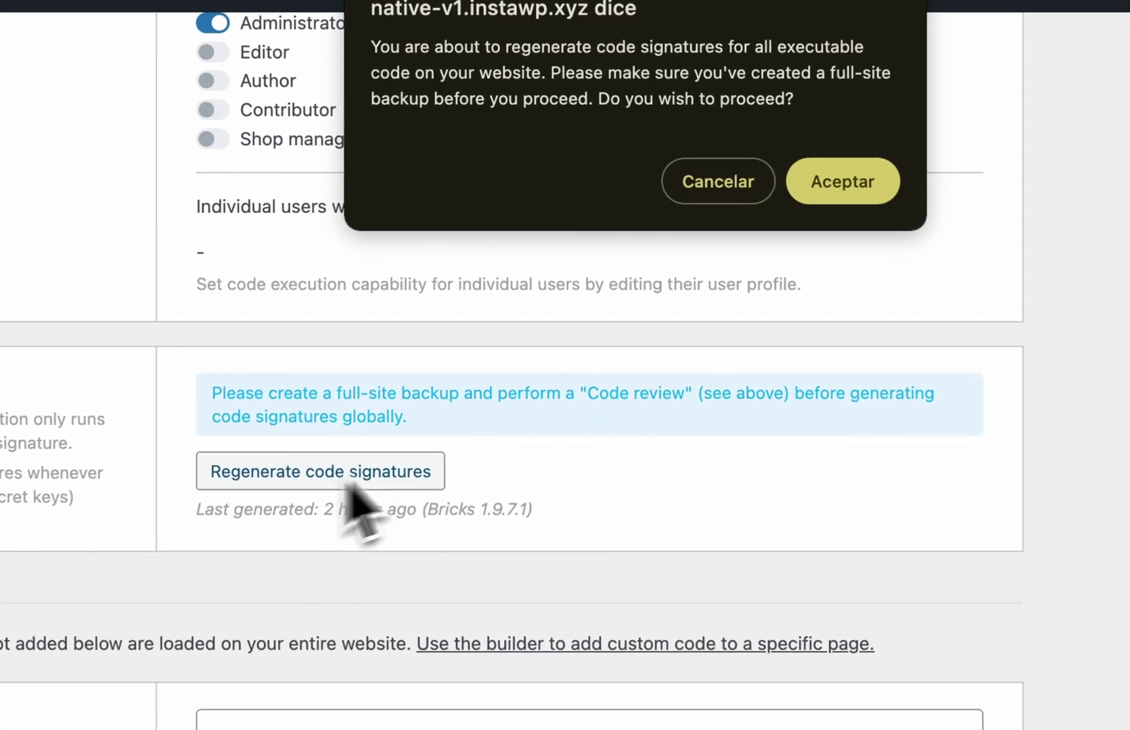
{"action": "left_click", "coordinate": [839, 184]}
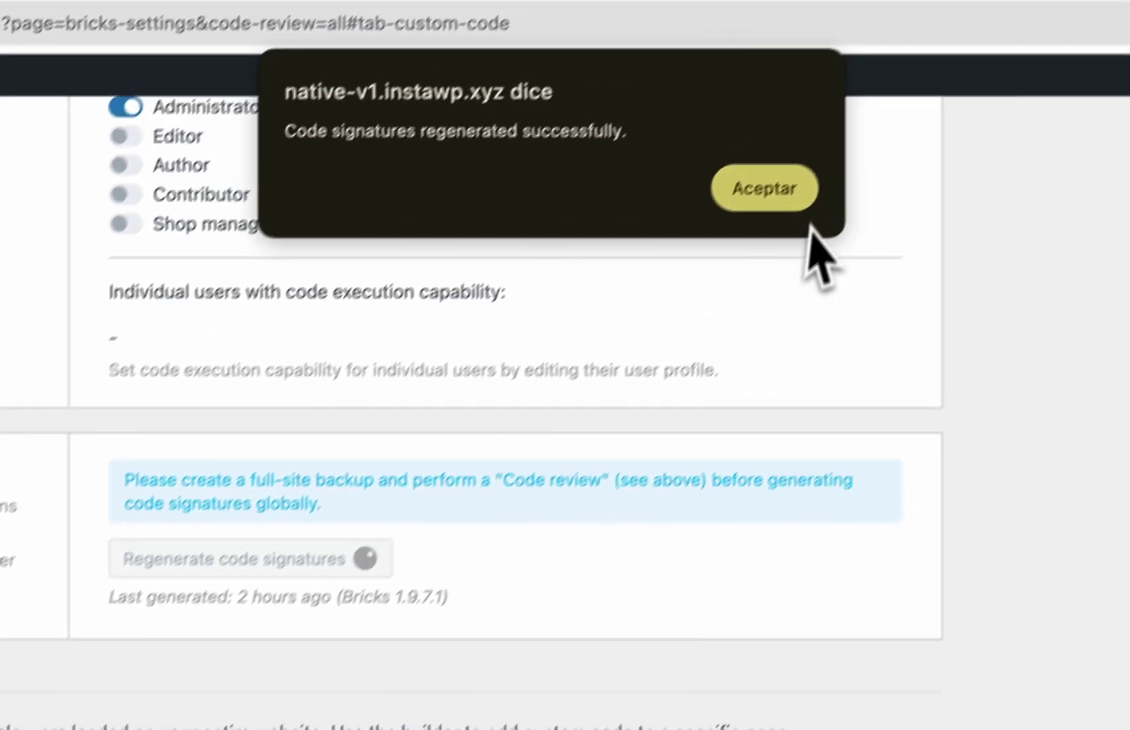
{"action": "left_click", "coordinate": [848, 101]}
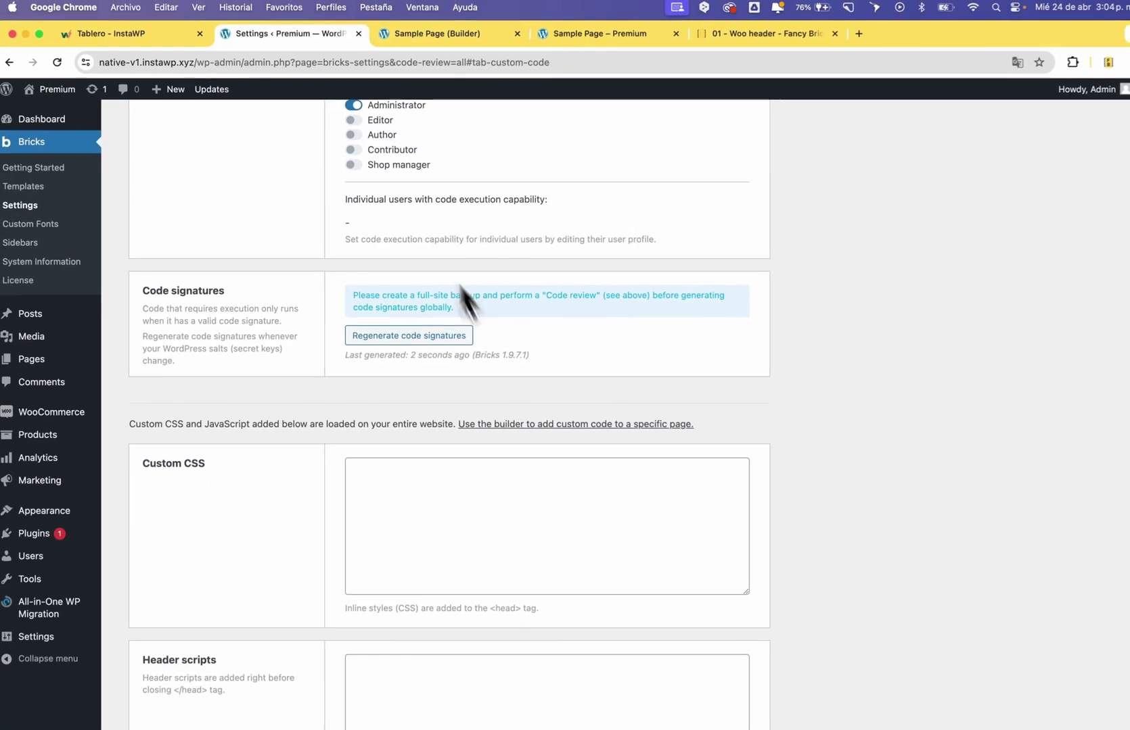
Return to the Sample Page builder, check how the Woo header renders, and open its last Code element.
{"action": "left_click", "coordinate": [575, 39]}
{"action": "left_click", "coordinate": [446, 38]}
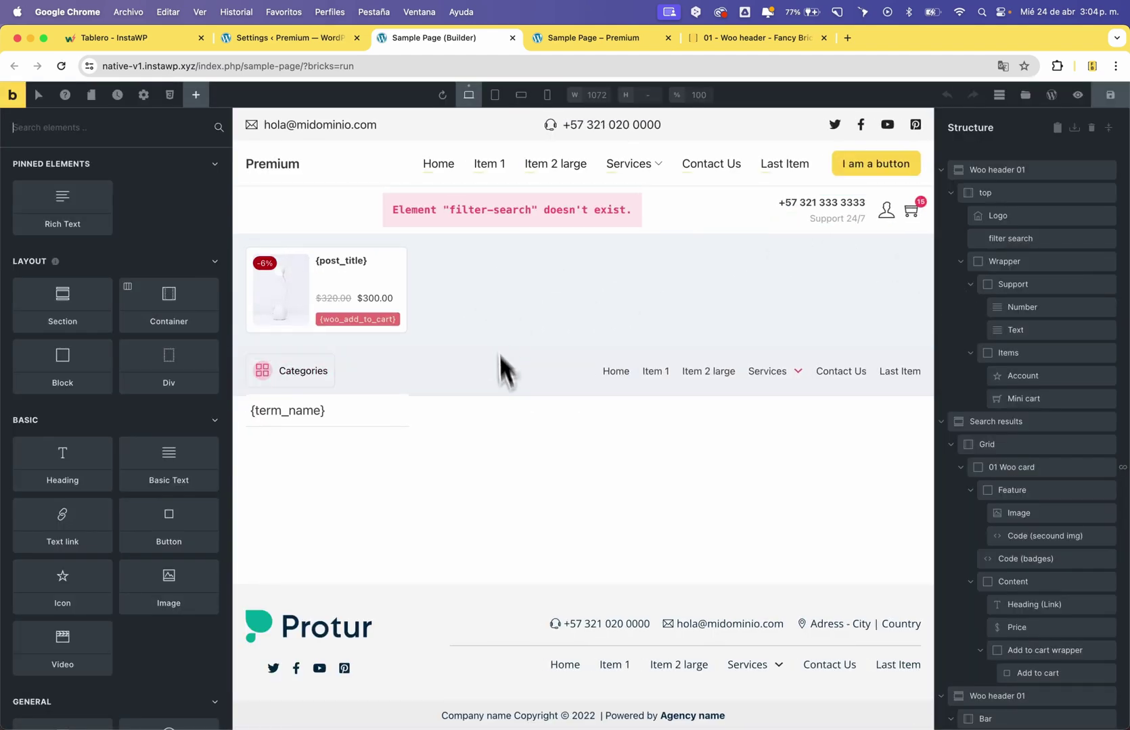
{"action": "scroll", "coordinate": [988, 713], "scroll_direction": "down", "scroll_amount": 10}
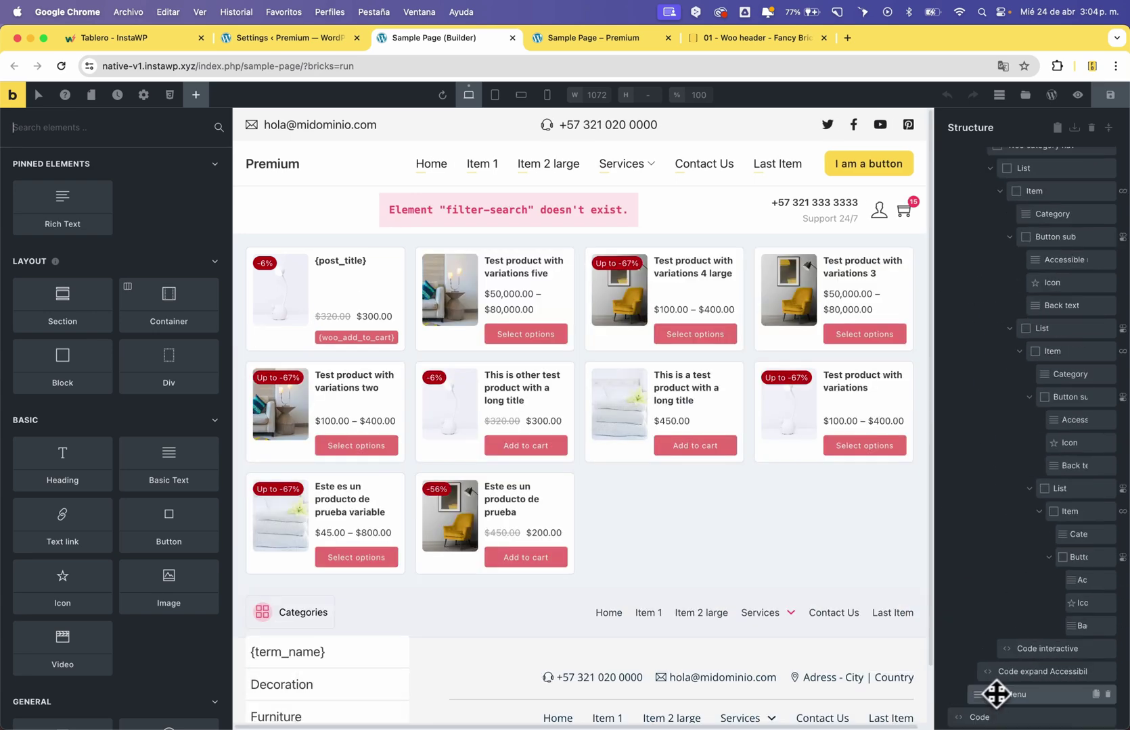
{"action": "left_click", "coordinate": [1003, 718]}
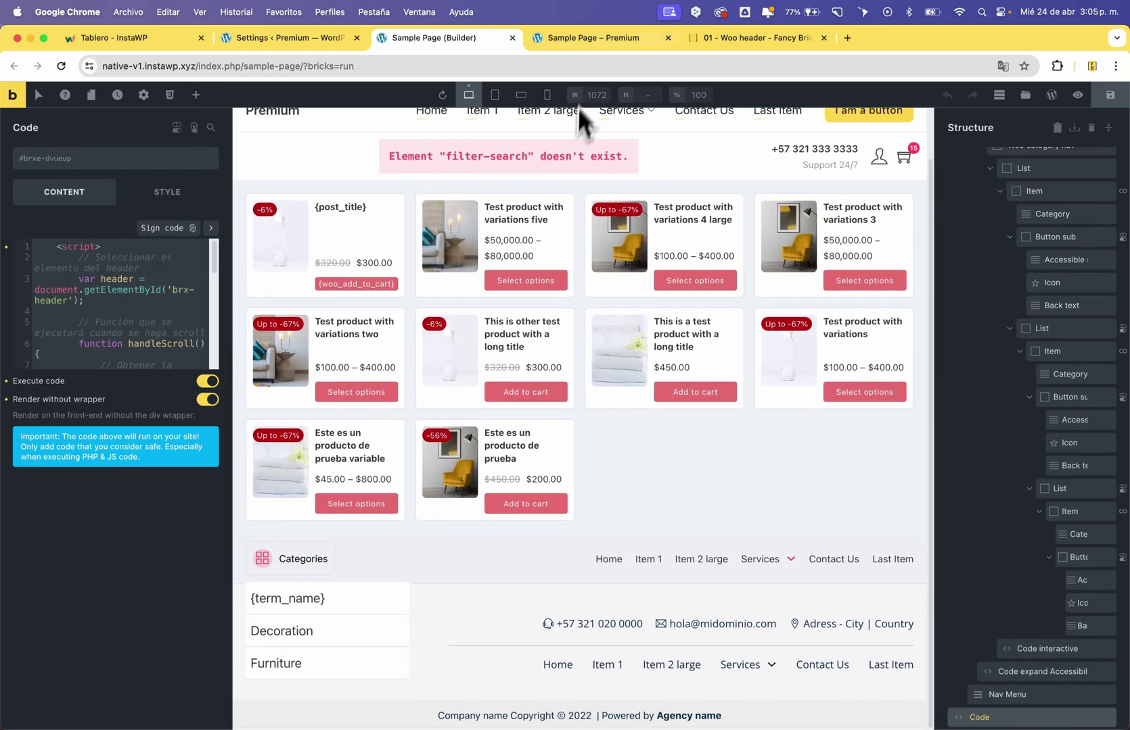
Reload the Sample Page preview and test the Categories button of the Woo header.
{"action": "left_click", "coordinate": [567, 42]}
{"action": "left_click", "coordinate": [62, 67]}
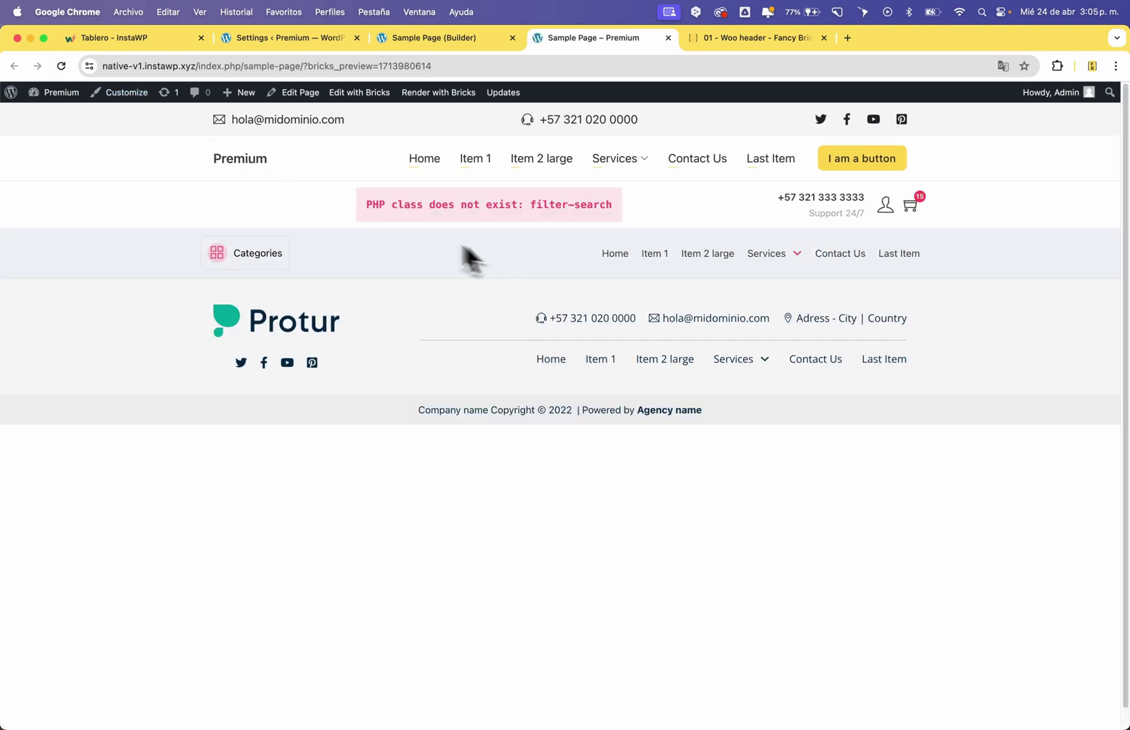
{"action": "left_click", "coordinate": [248, 256]}
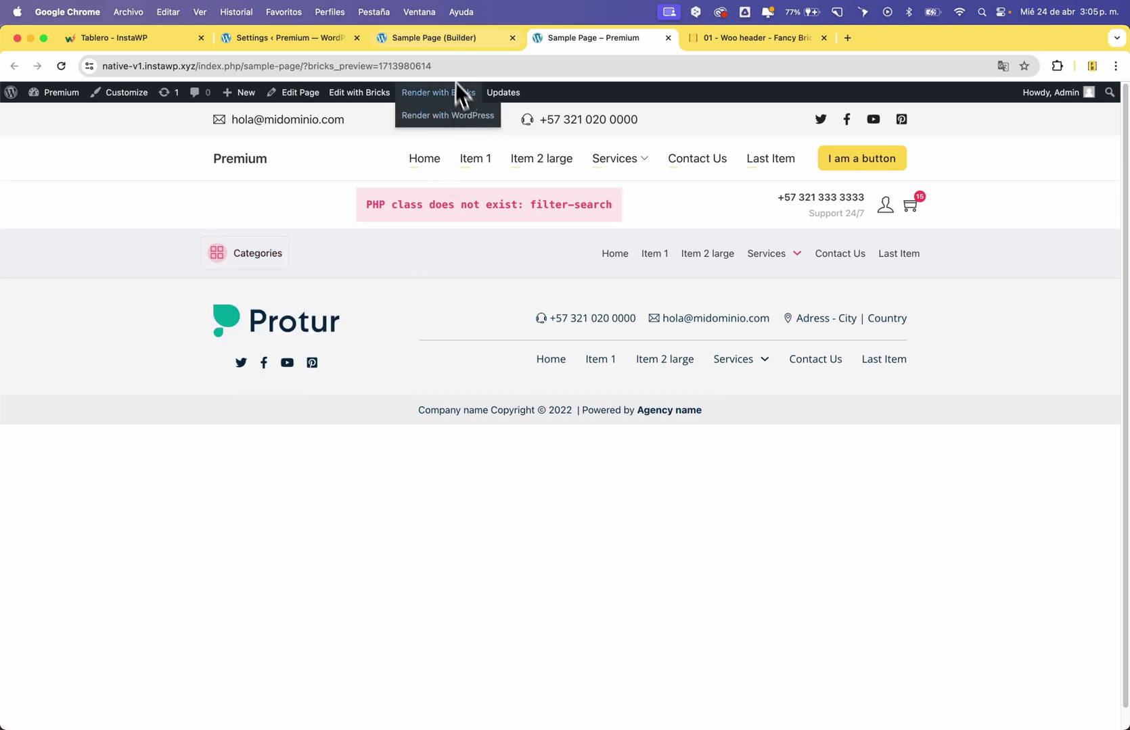
Return to the Bricks custom code settings and examine the subcat_woo entry in the echo function names code.
{"action": "left_click", "coordinate": [440, 45]}
{"action": "left_click", "coordinate": [318, 45]}
{"action": "scroll", "coordinate": [359, 328], "scroll_direction": "up", "scroll_amount": 4}
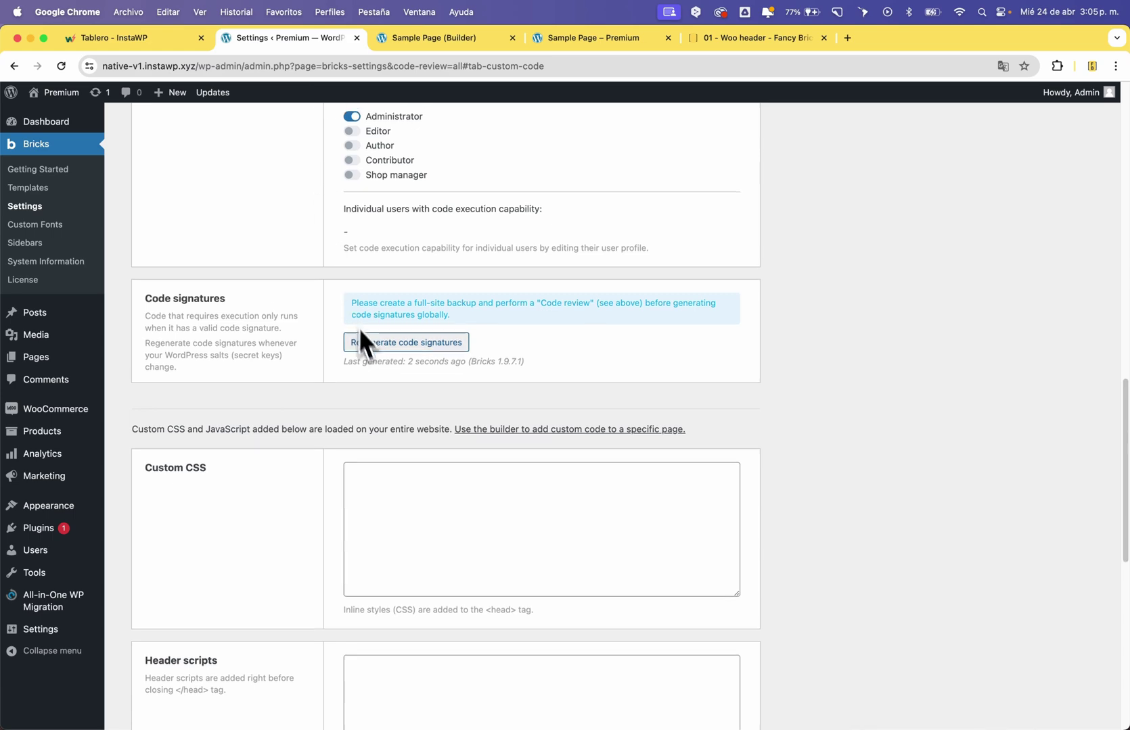
{"action": "scroll", "coordinate": [356, 336], "scroll_direction": "up", "scroll_amount": 4}
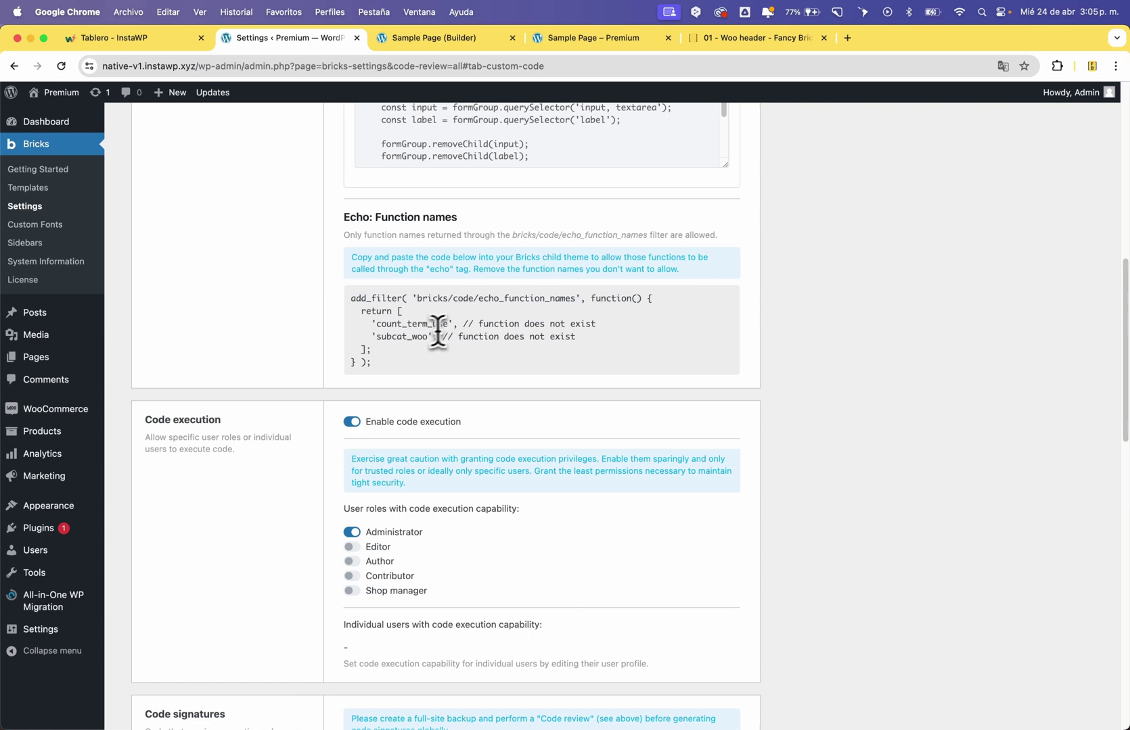
{"action": "left_click_drag", "start_coordinate": [437, 336], "coordinate": [369, 336]}
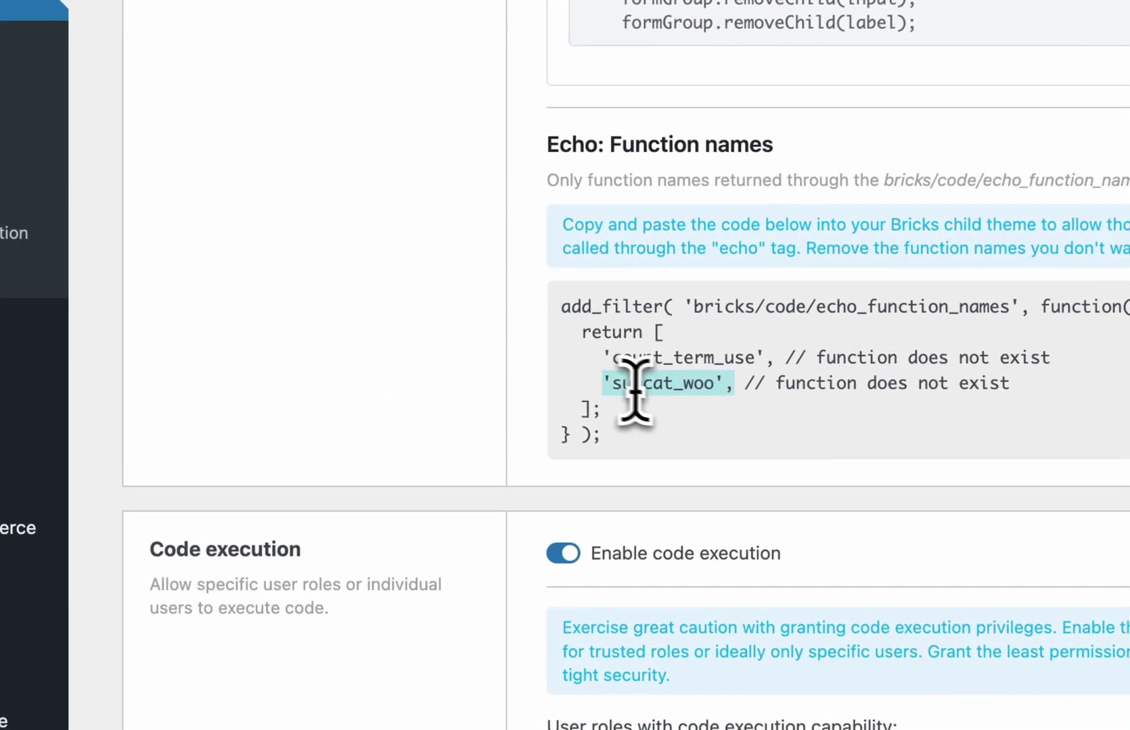
{"action": "left_click", "coordinate": [638, 434]}
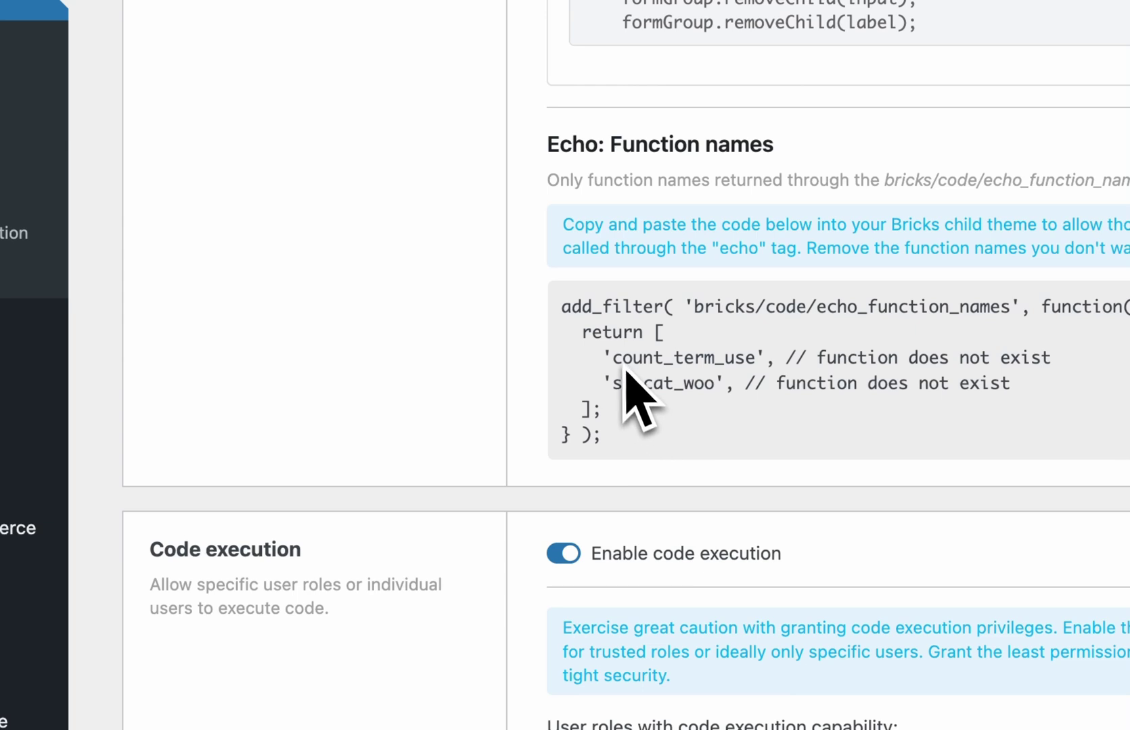
{"action": "left_click_drag", "start_coordinate": [612, 383], "coordinate": [746, 386]}
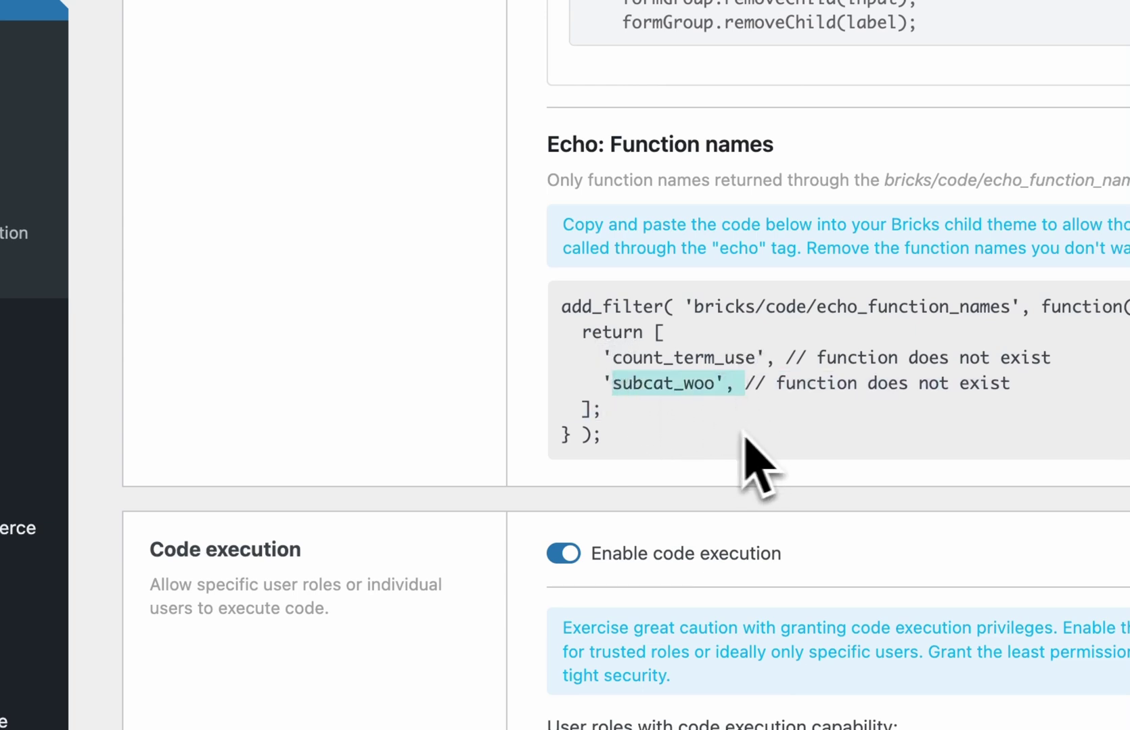
Copy the complete echo_function_names filter code and open the Bricks Child Theme's functions.php in the Theme File Editor.
{"action": "left_click_drag", "start_coordinate": [626, 434], "coordinate": [560, 315]}
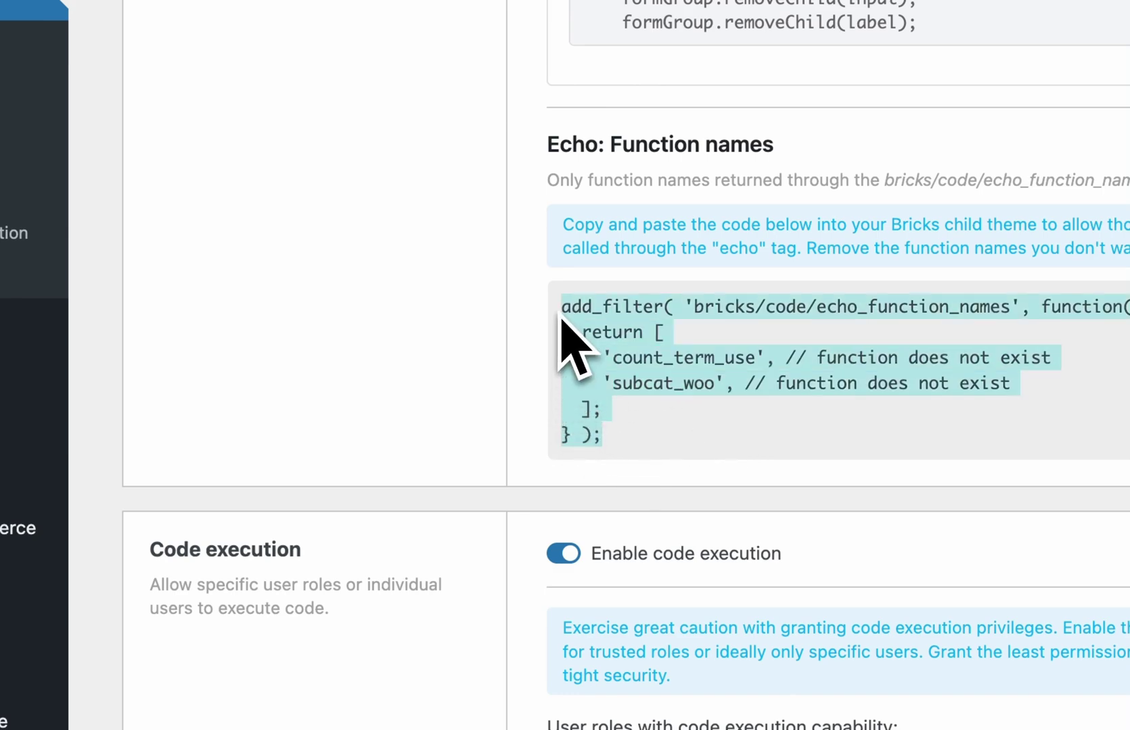
{"action": "key", "text": "super+c"}
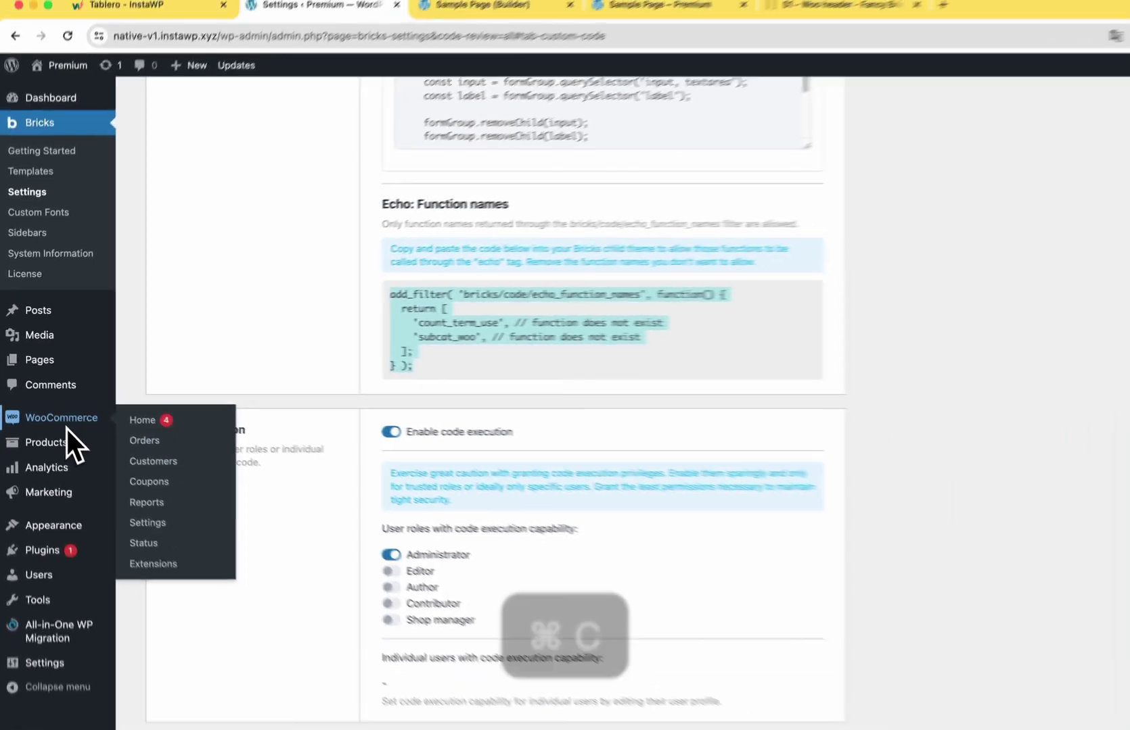
{"action": "mouse_move", "coordinate": [58, 527]}
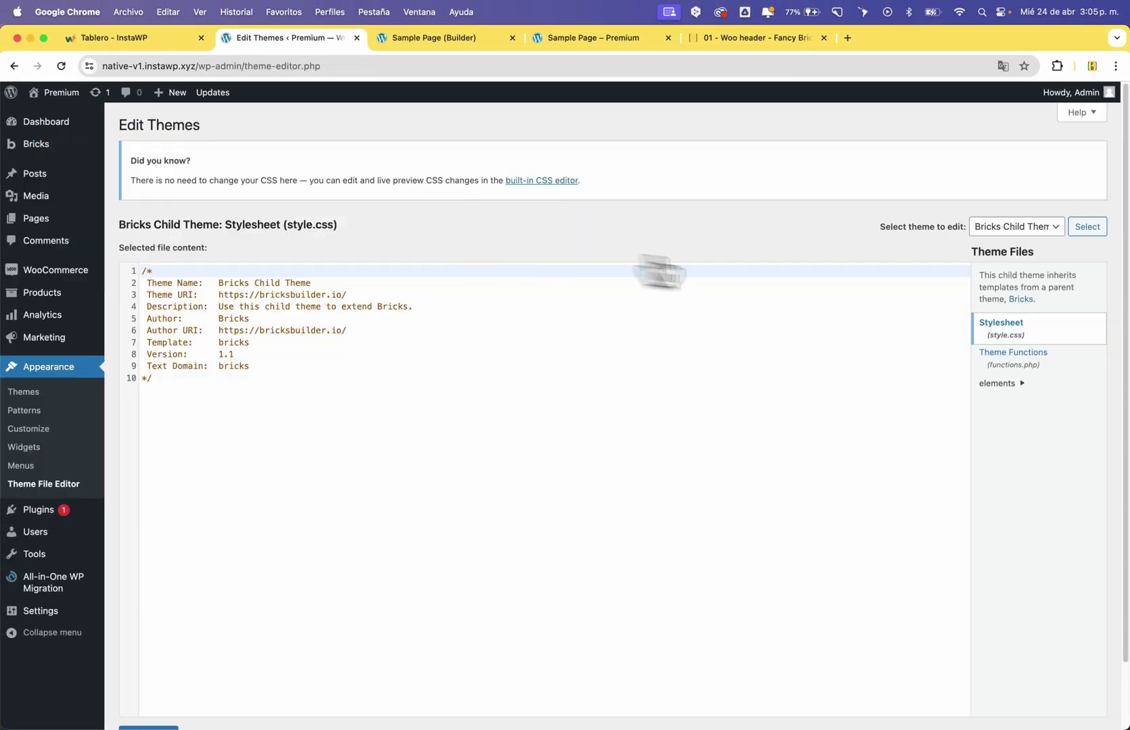
{"action": "left_click", "coordinate": [990, 227]}
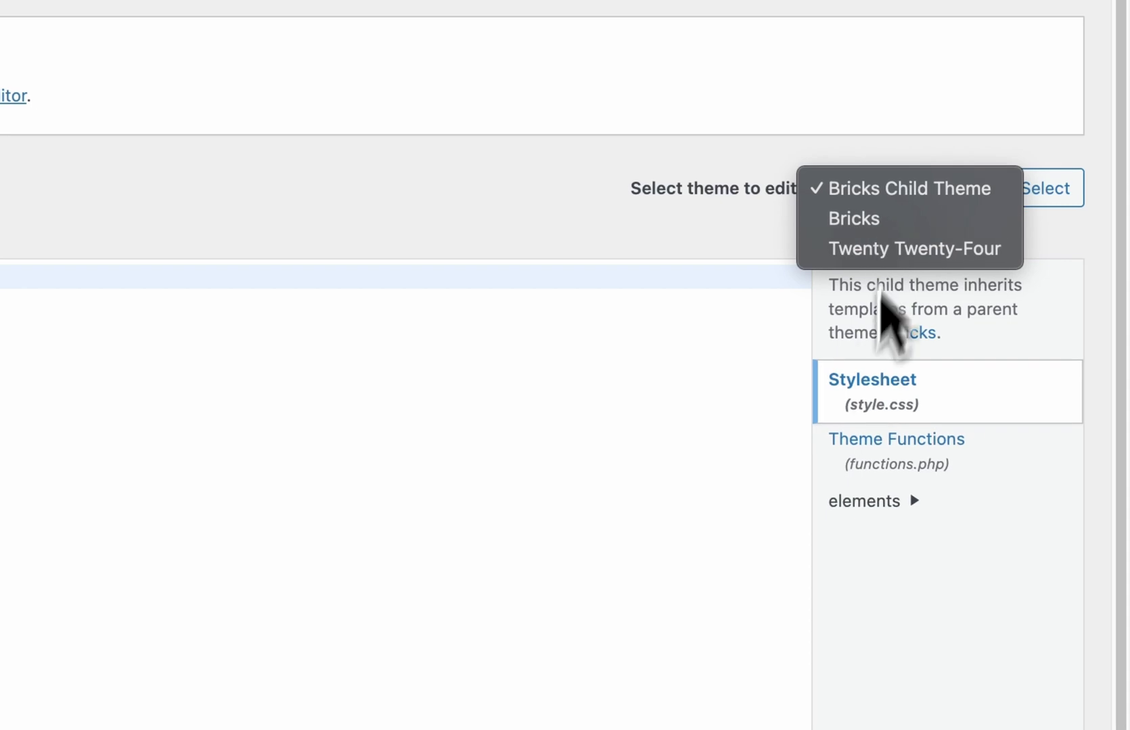
{"action": "left_click", "coordinate": [838, 473]}
{"action": "left_click", "coordinate": [886, 459]}
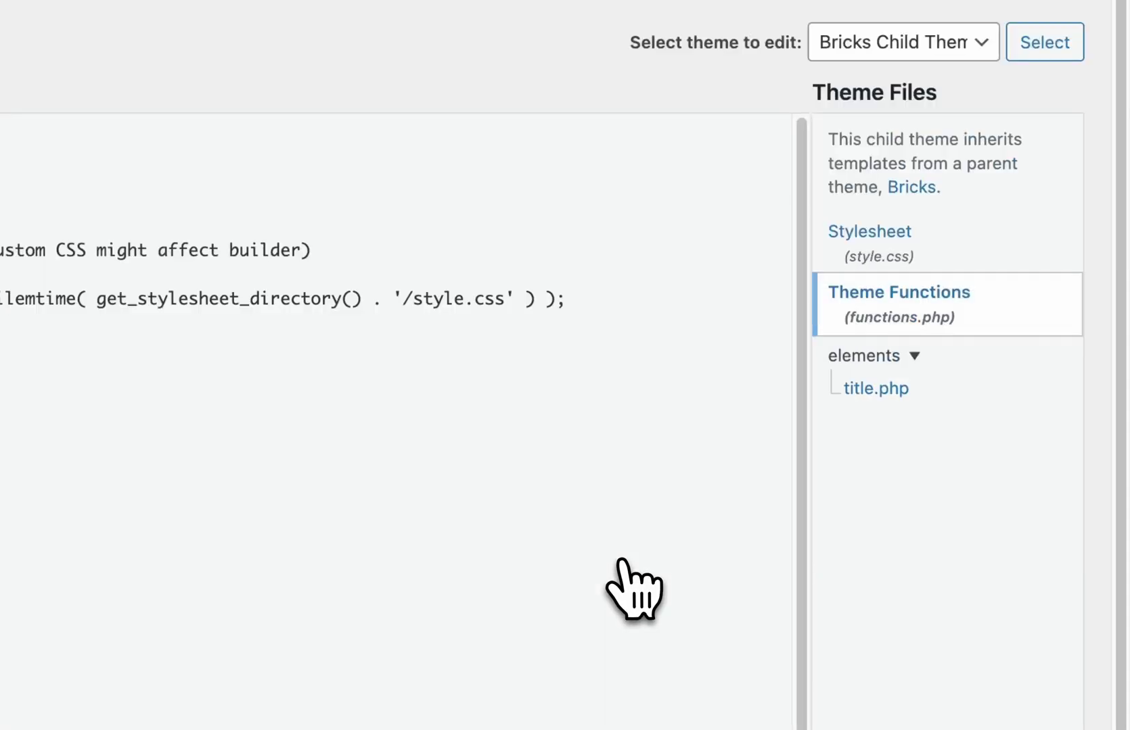
Replace the existing echo_function_names filter at the end of functions.php with the copied code including subcat_woo, and update the file.
{"action": "left_click", "coordinate": [336, 565]}
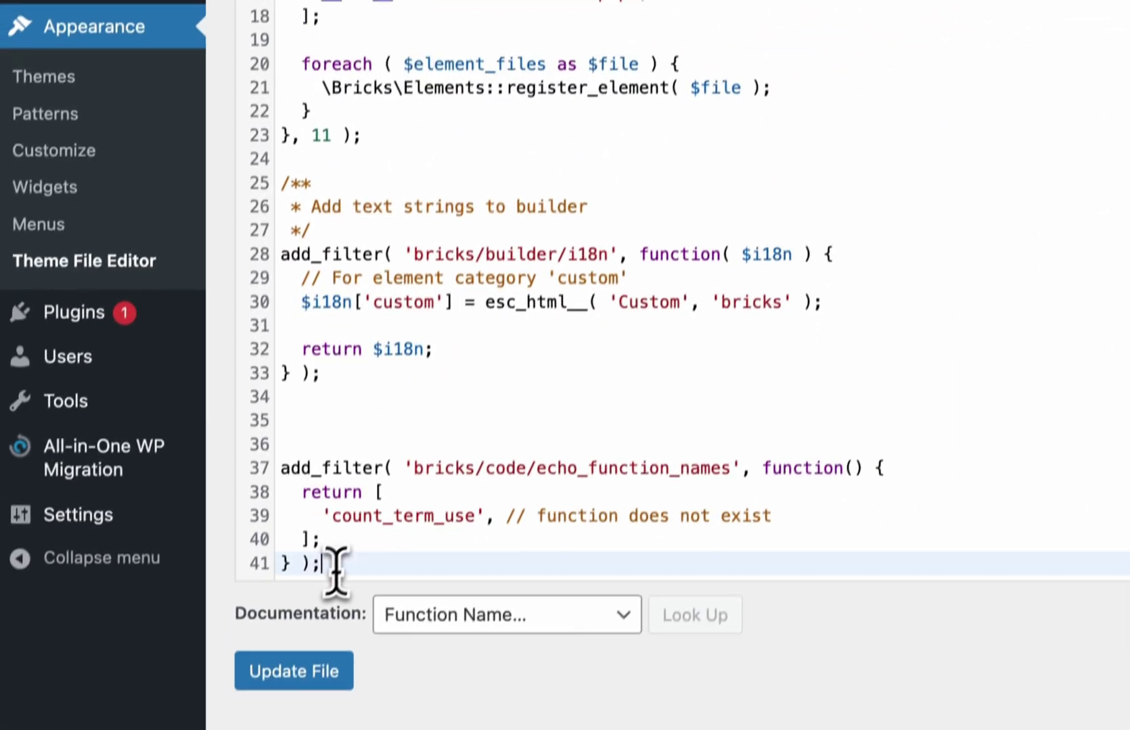
{"action": "left_click_drag", "start_coordinate": [336, 565], "coordinate": [270, 470]}
{"action": "scroll", "coordinate": [362, 428], "scroll_direction": "down", "scroll_amount": 1}
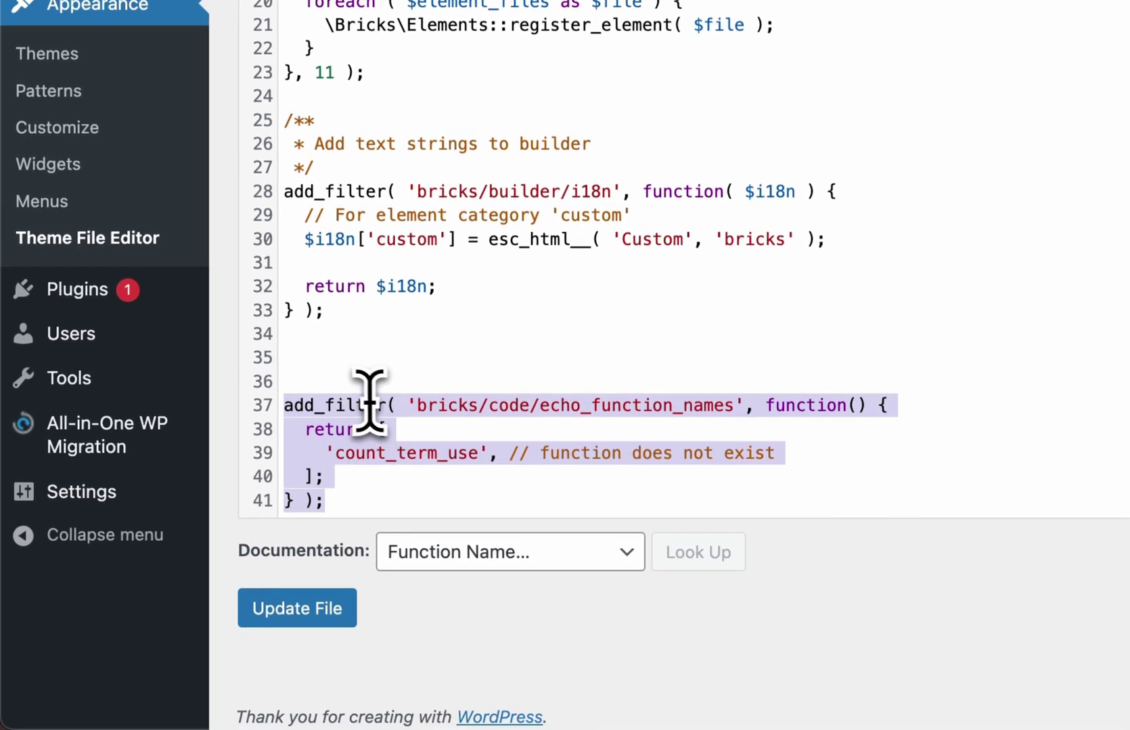
{"action": "key", "text": "ctrl+v"}
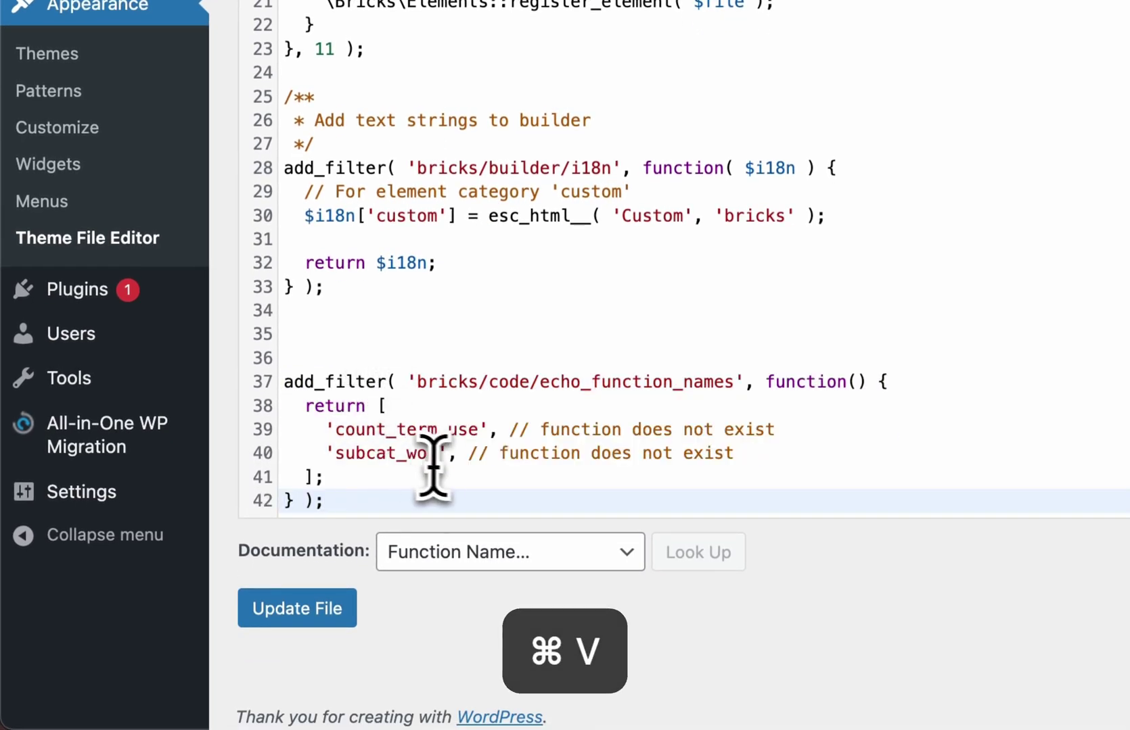
{"action": "left_click_drag", "start_coordinate": [448, 458], "coordinate": [234, 460]}
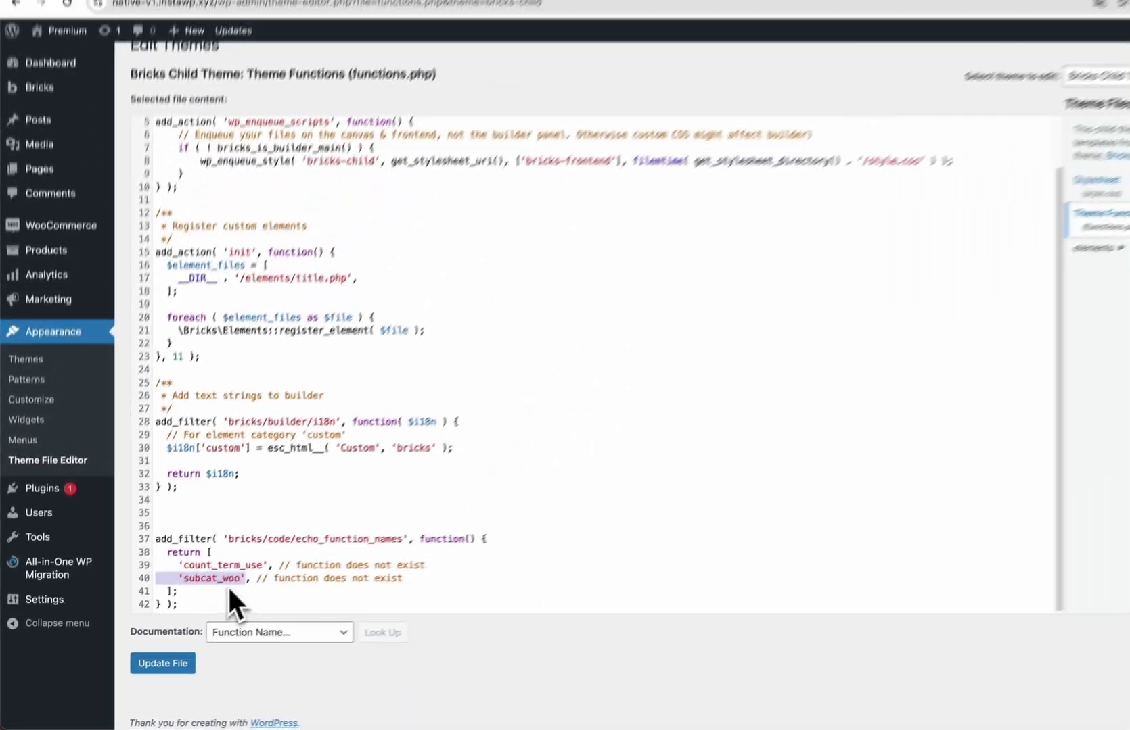
{"action": "left_click", "coordinate": [162, 664]}
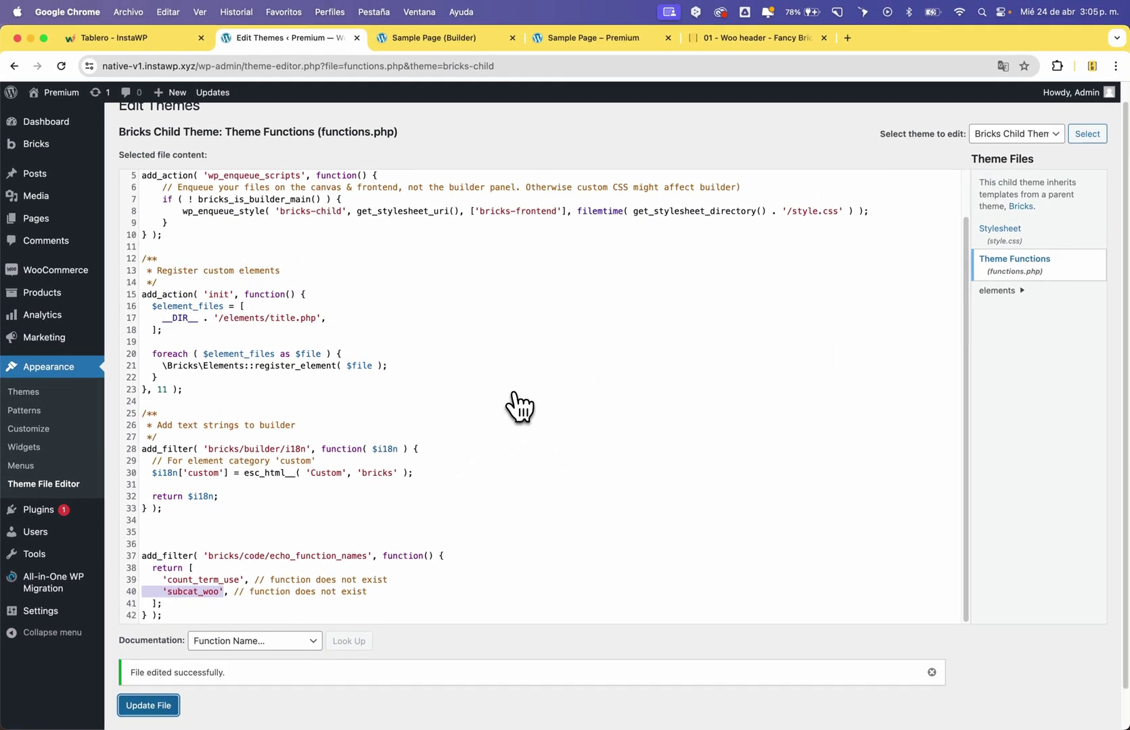
Test the Categories button in the Sample Page preview, check the header in the builder, and return to the theme file editor.
{"action": "left_click", "coordinate": [595, 42]}
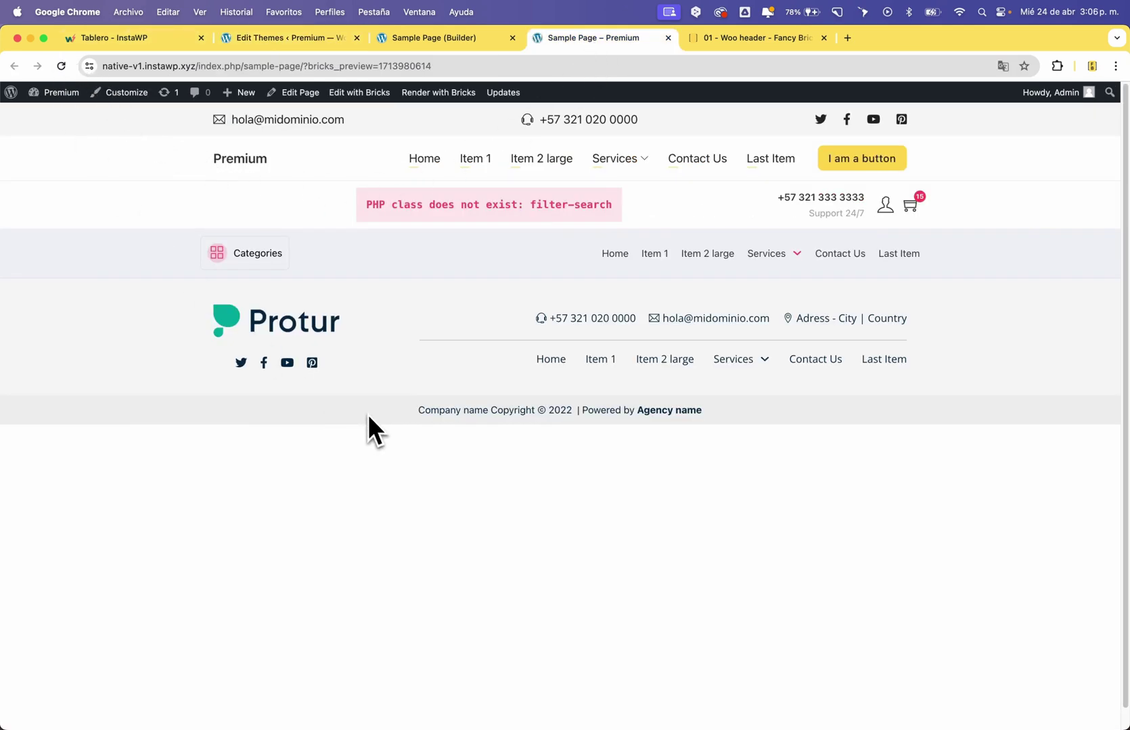
{"action": "left_click", "coordinate": [261, 251]}
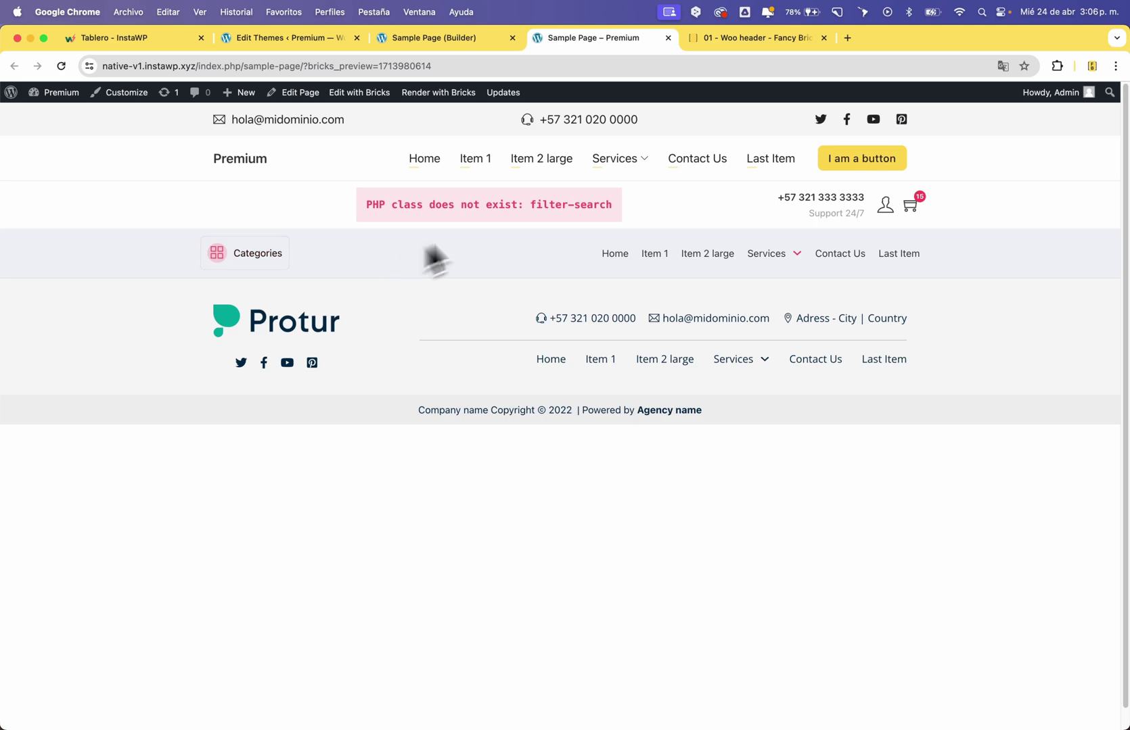
{"action": "left_click", "coordinate": [452, 39]}
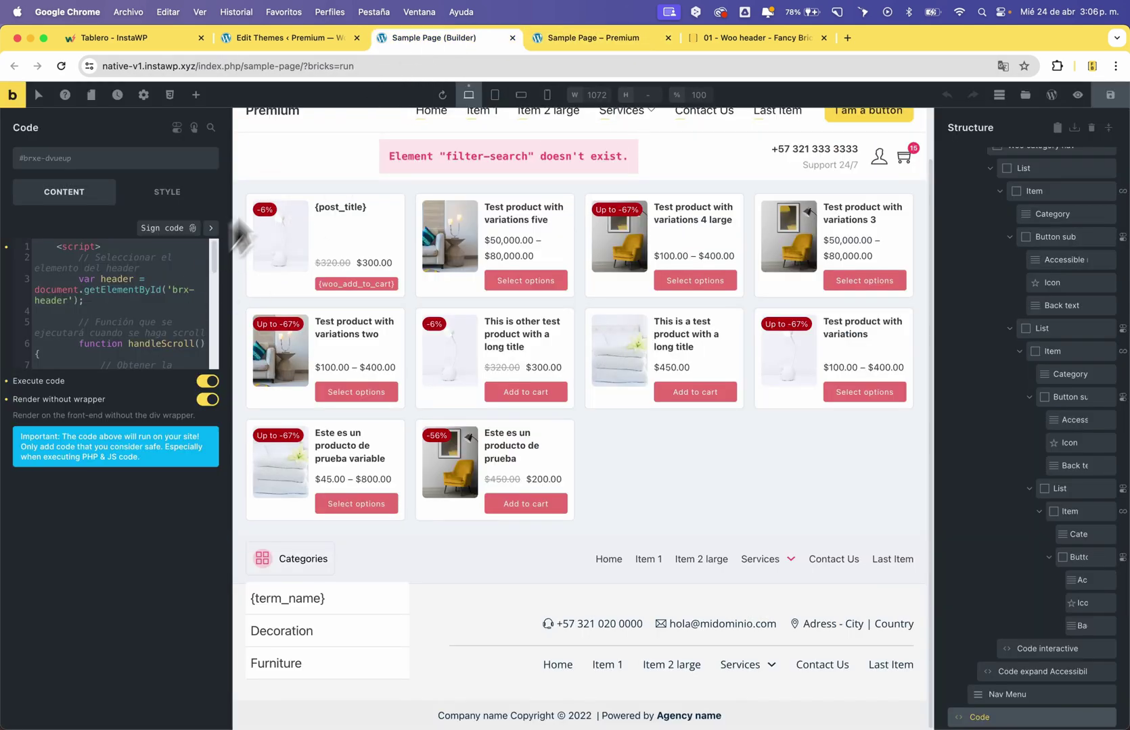
{"action": "left_click", "coordinate": [323, 41]}
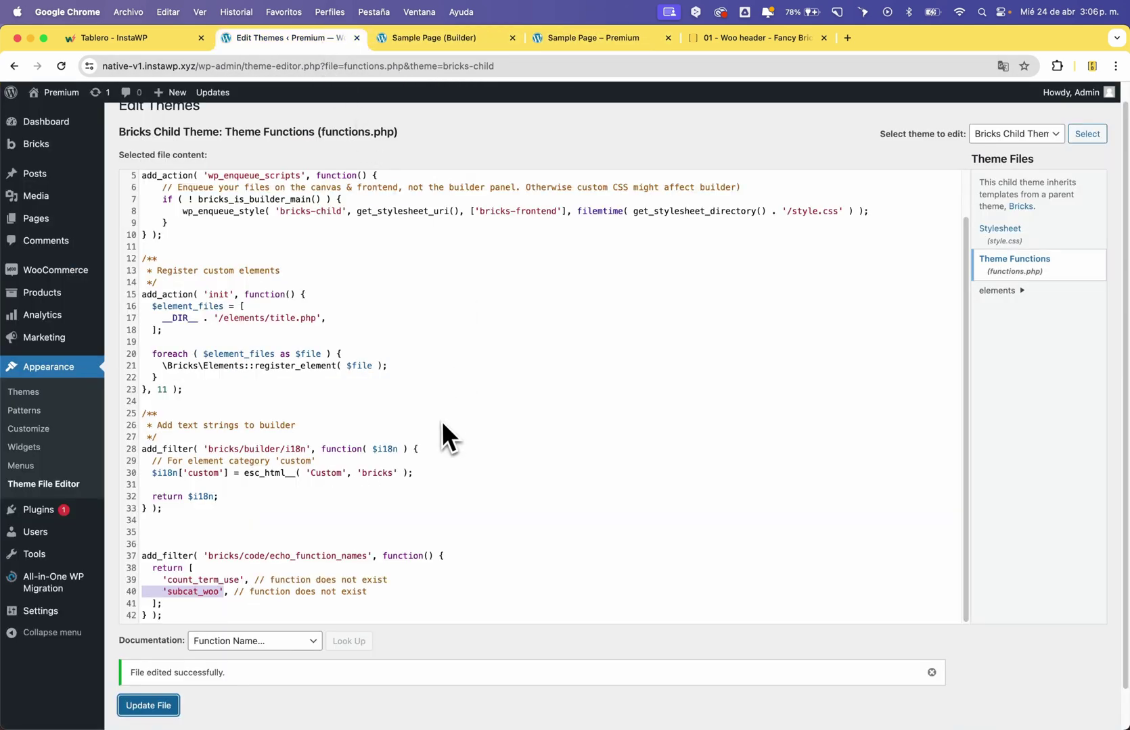